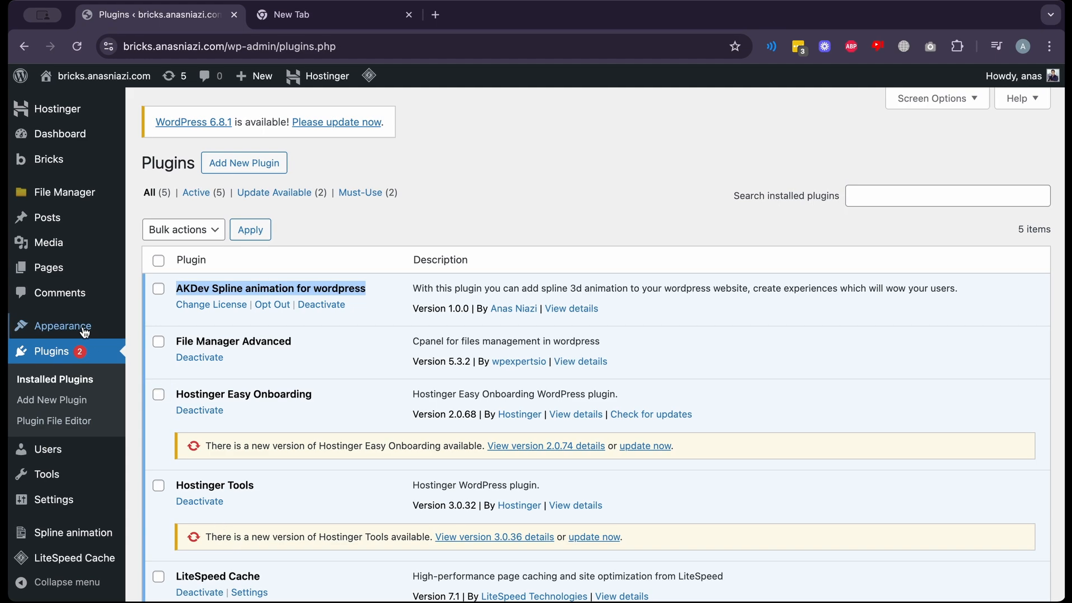
Open the settings page of the Spline animation plugin
mouse_move(77, 533)
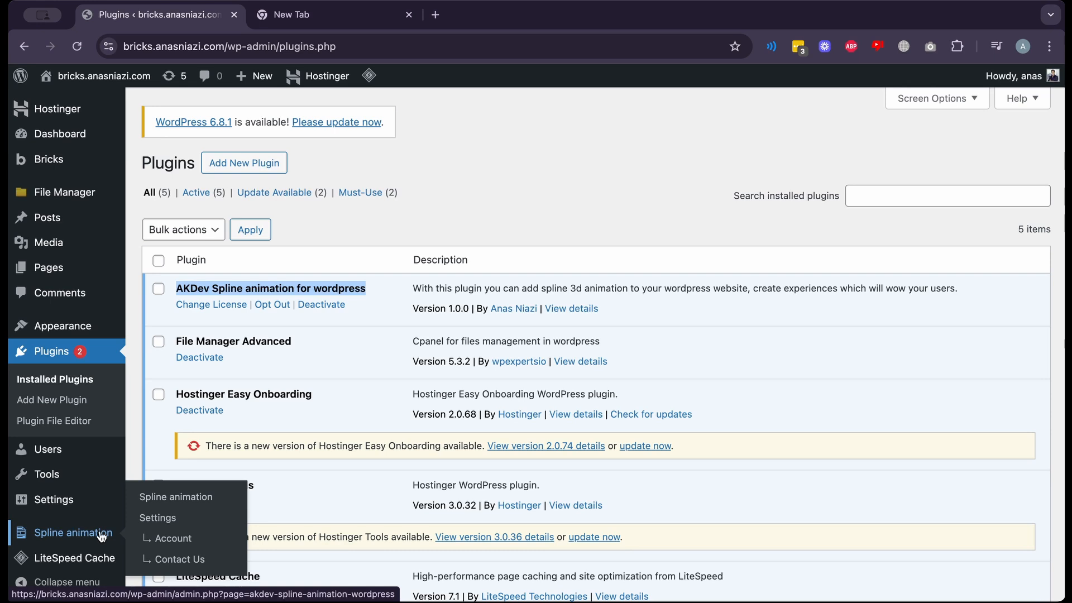
left_click(149, 519)
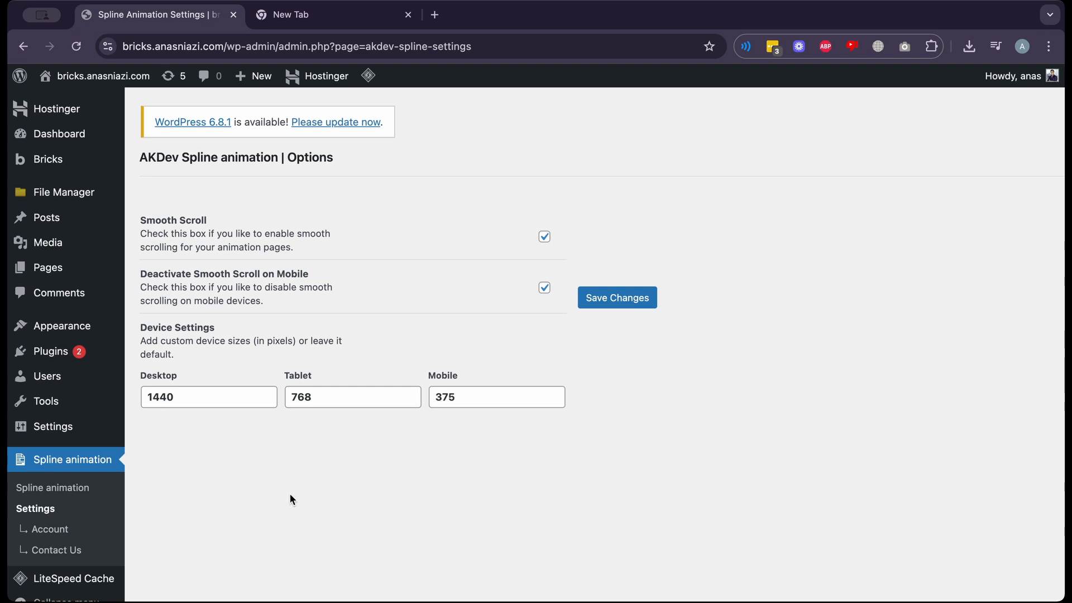
Create a new page titled "Spline demo" and publish it
left_click(48, 268)
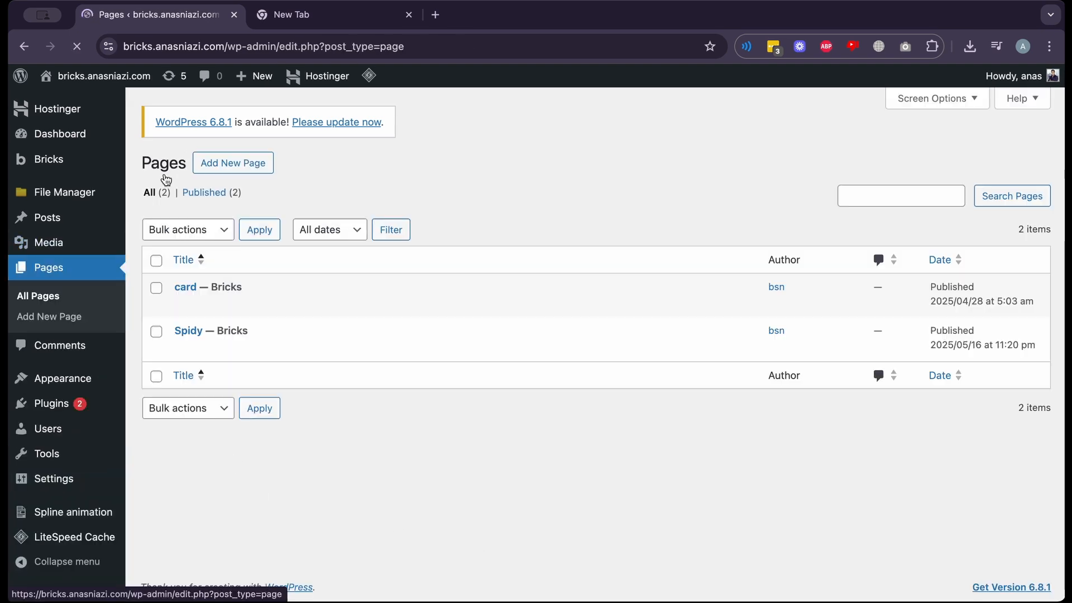
left_click(231, 167)
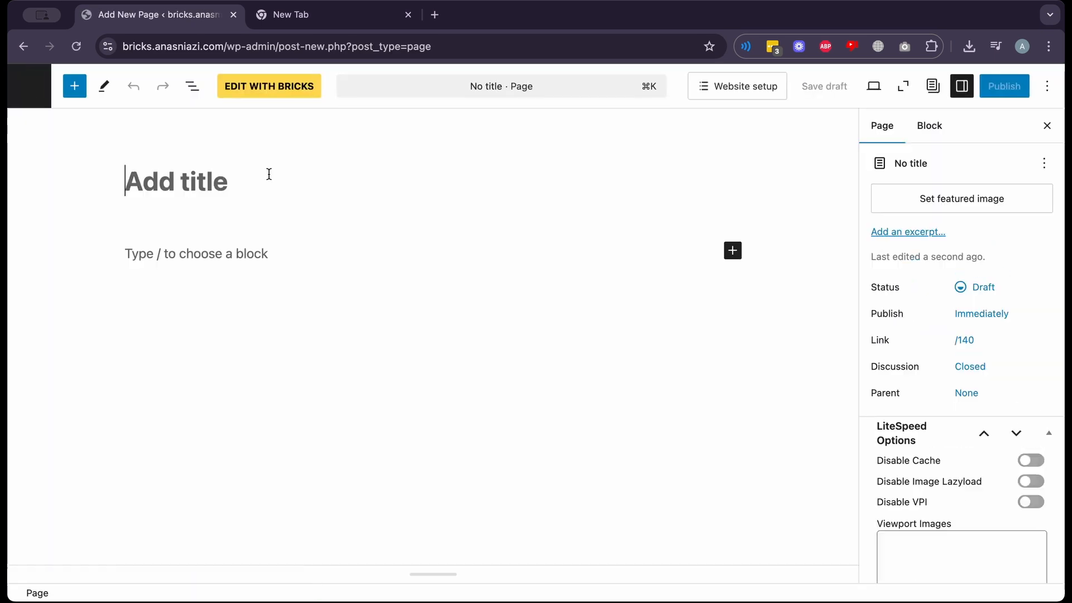
type("Spl")
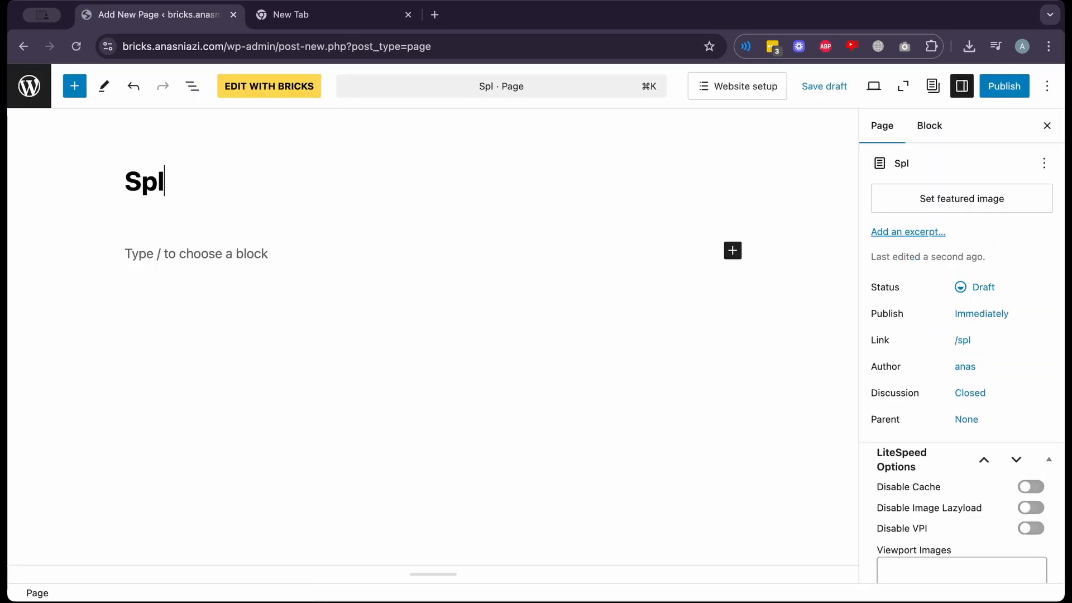
type("ine demo")
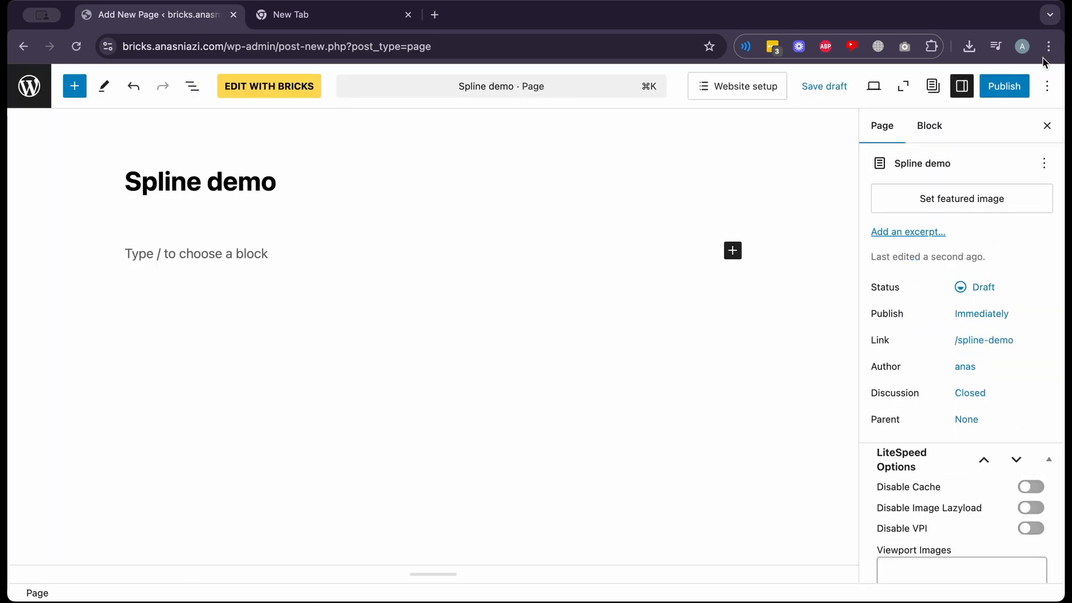
left_click(996, 90)
left_click(996, 88)
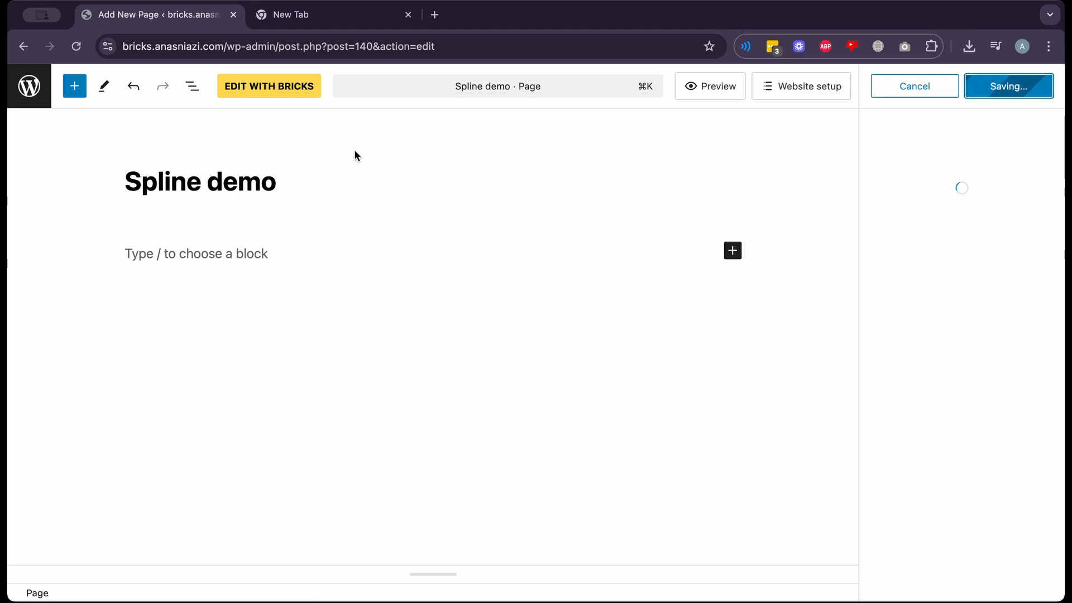
Open the page in the Bricks builder and import the downloaded template file template-demo-page-1-2025-05-20.json
left_click(310, 89)
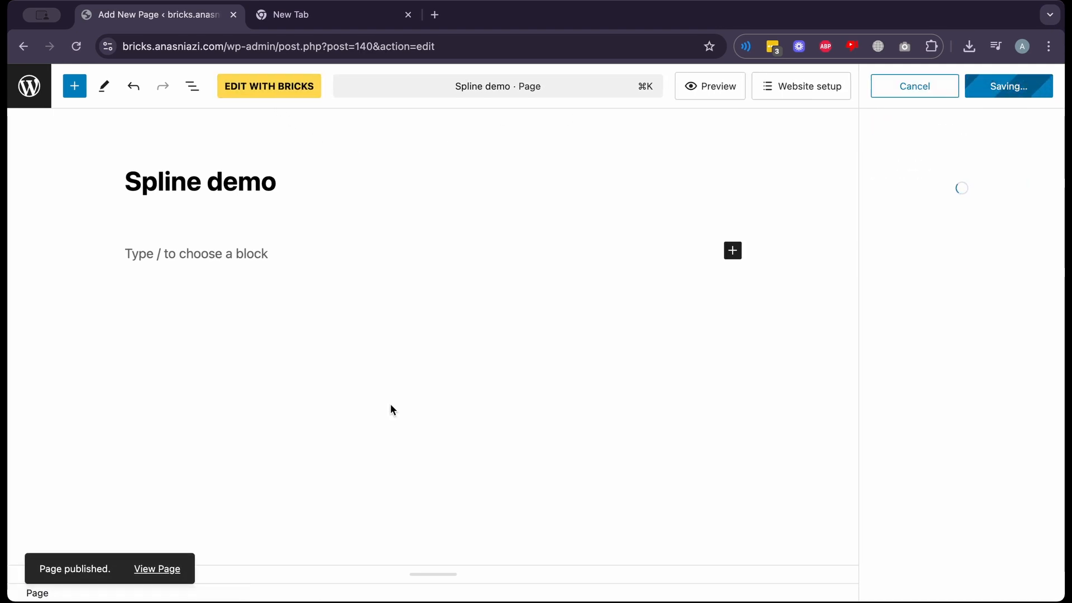
left_click(282, 88)
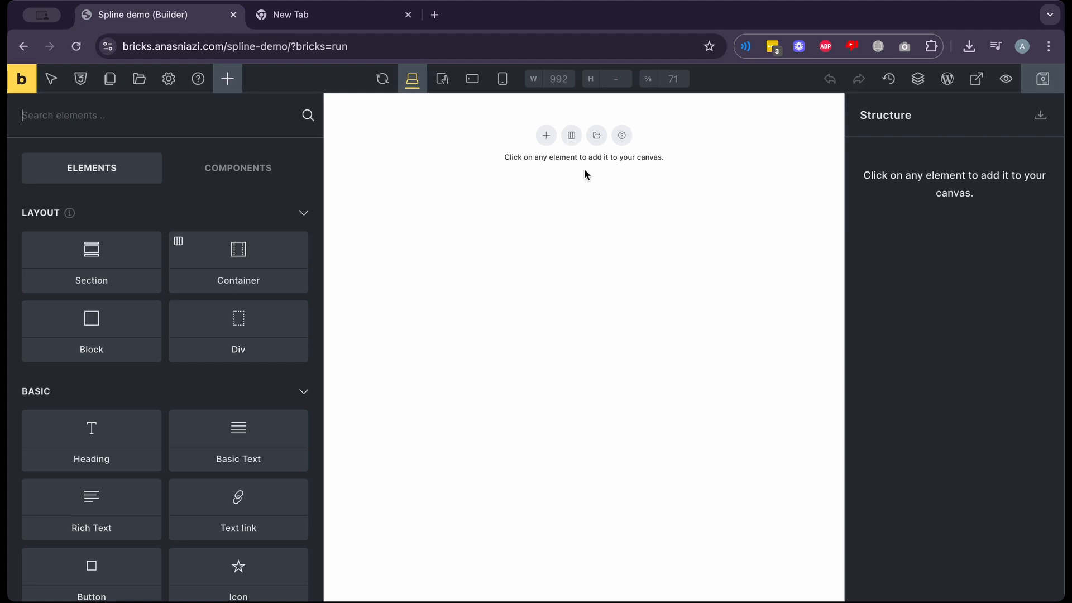
left_click(597, 136)
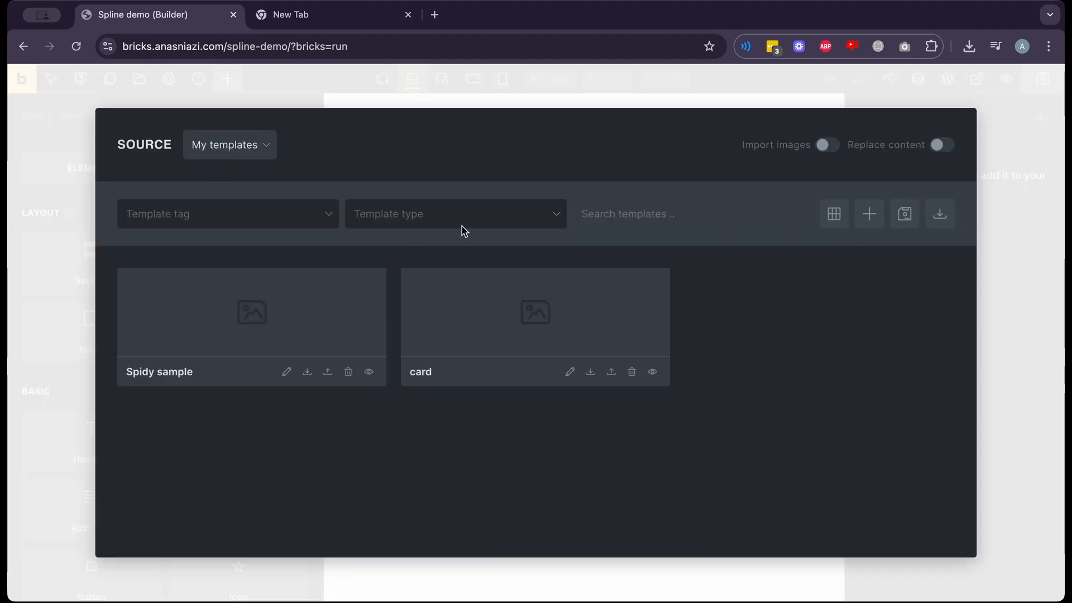
left_click(955, 217)
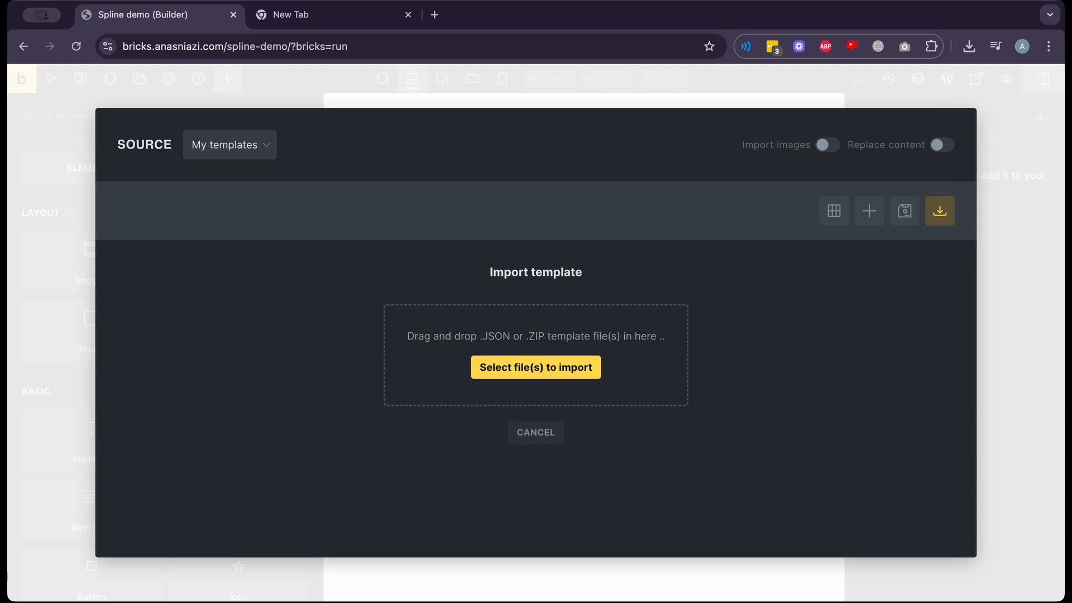
left_click(971, 46)
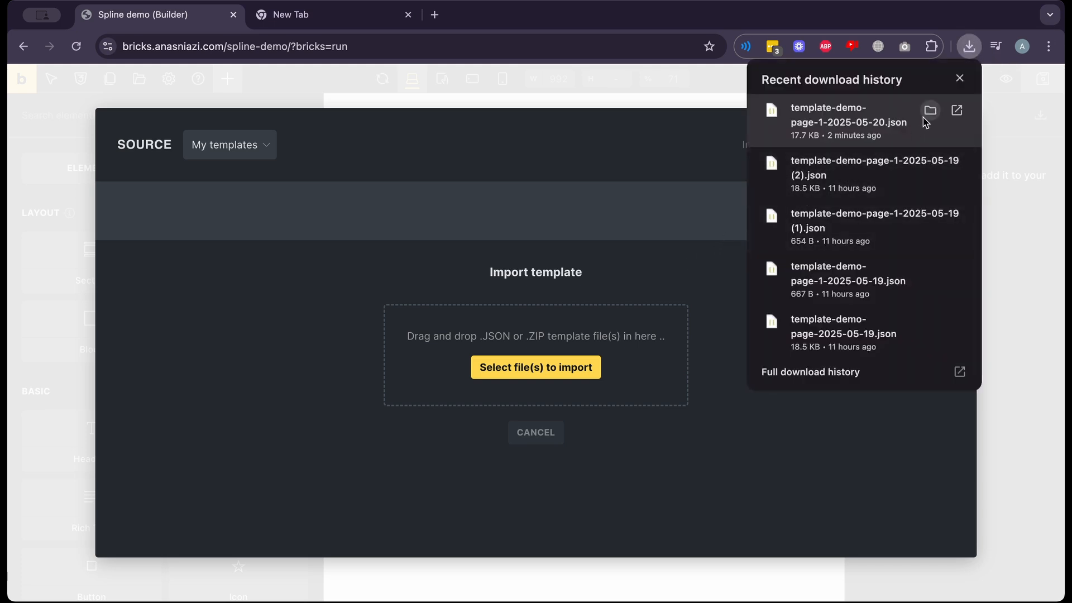
left_click(926, 112)
left_click_drag(717, 172, 556, 347)
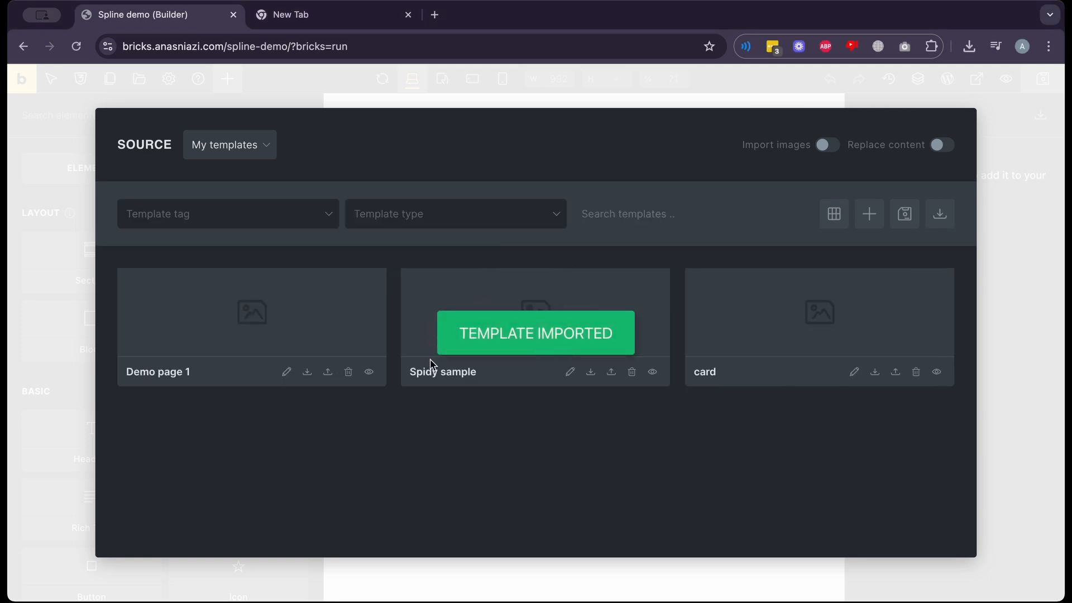
Insert the "Demo page 1" template into the page and look through its canvas and element structure
left_click(307, 372)
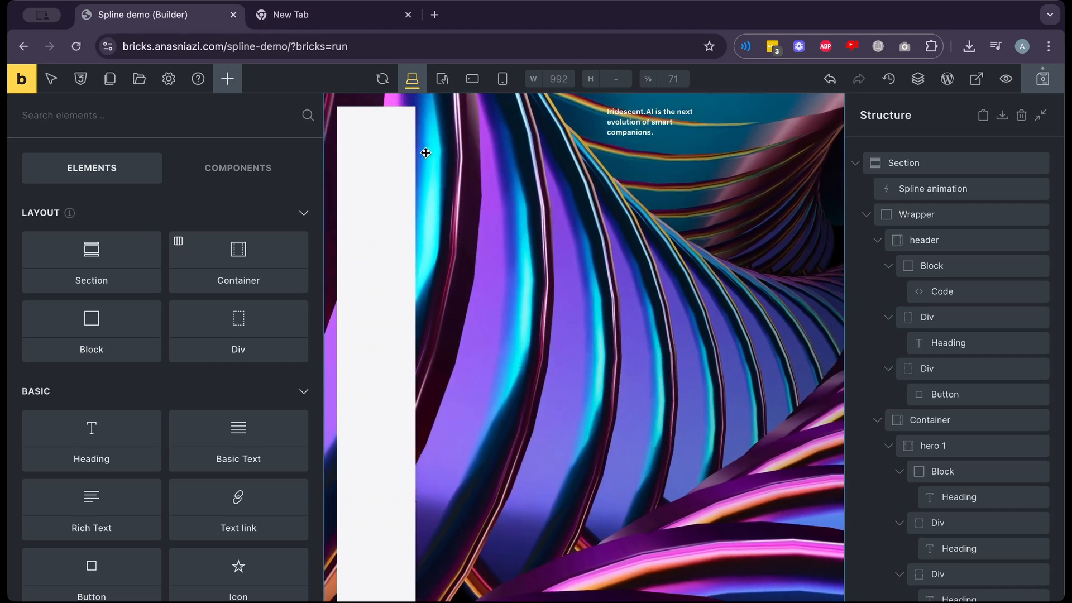
scroll(388, 187, "down", 10)
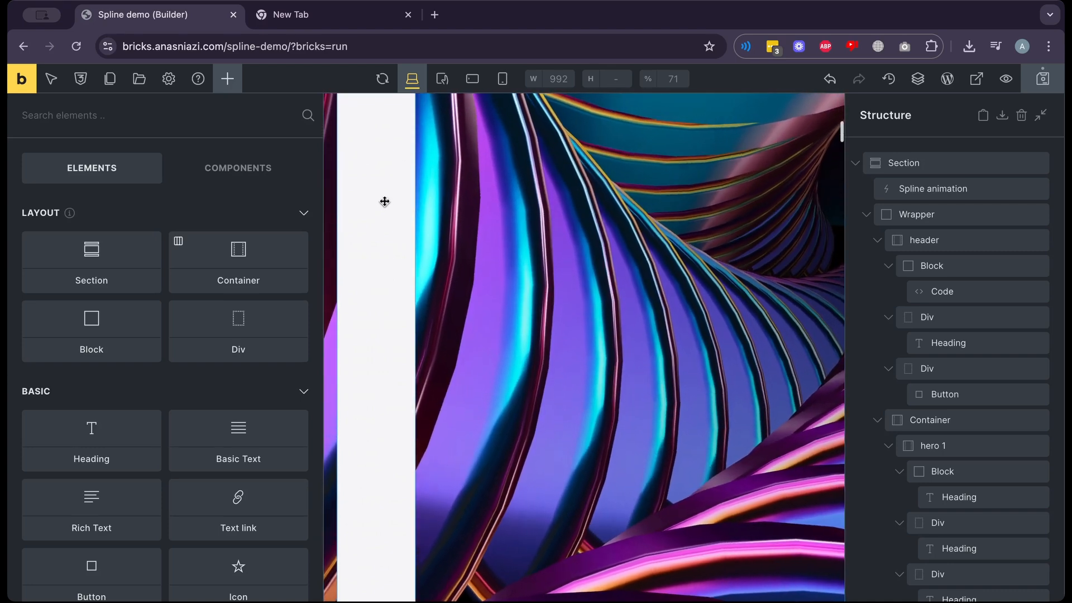
scroll(384, 201, "up", 3)
scroll(1003, 457, "down", 1)
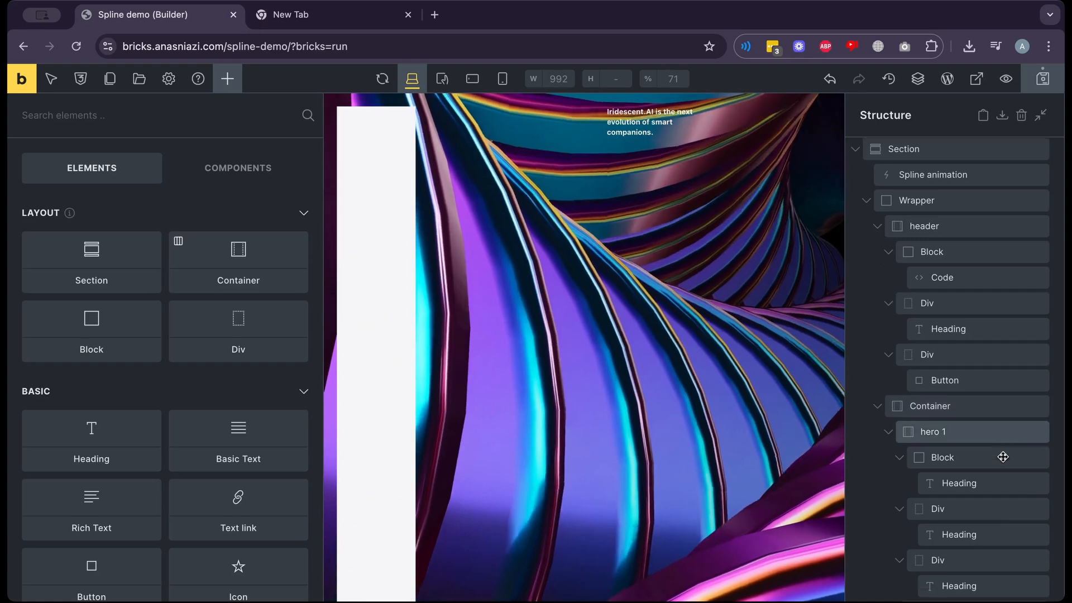
scroll(1001, 456, "down", 3)
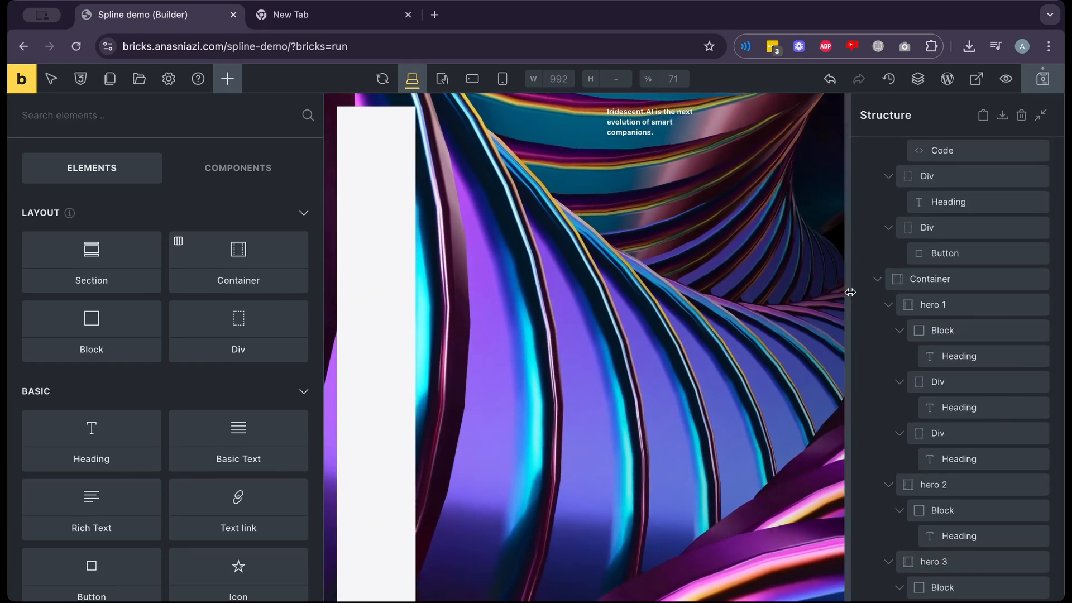
Enable code execution for the header's logo Code element and sign its code
left_click(371, 215)
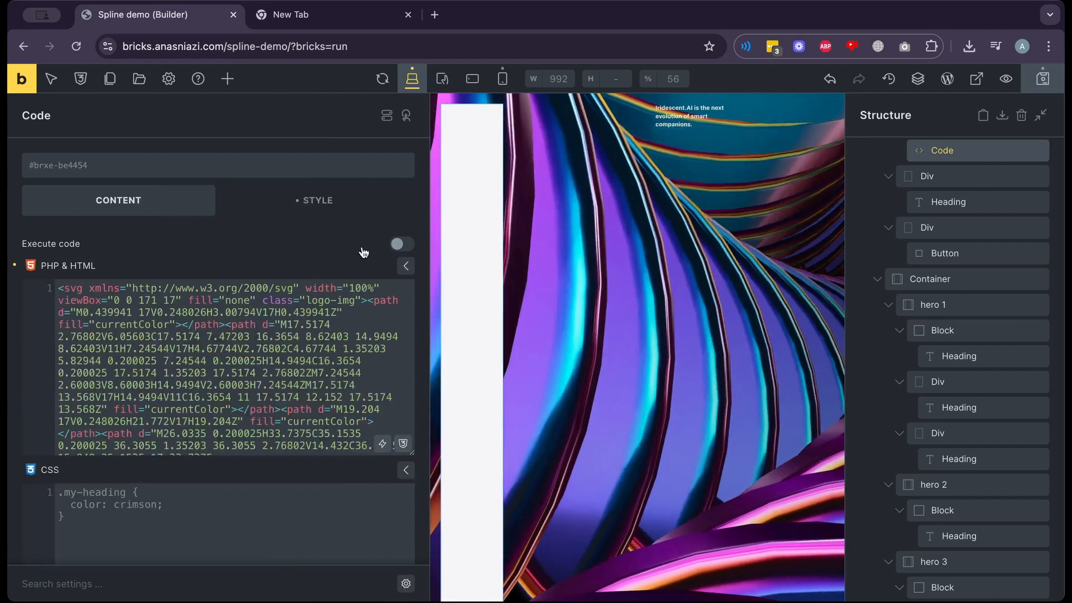
left_click(398, 244)
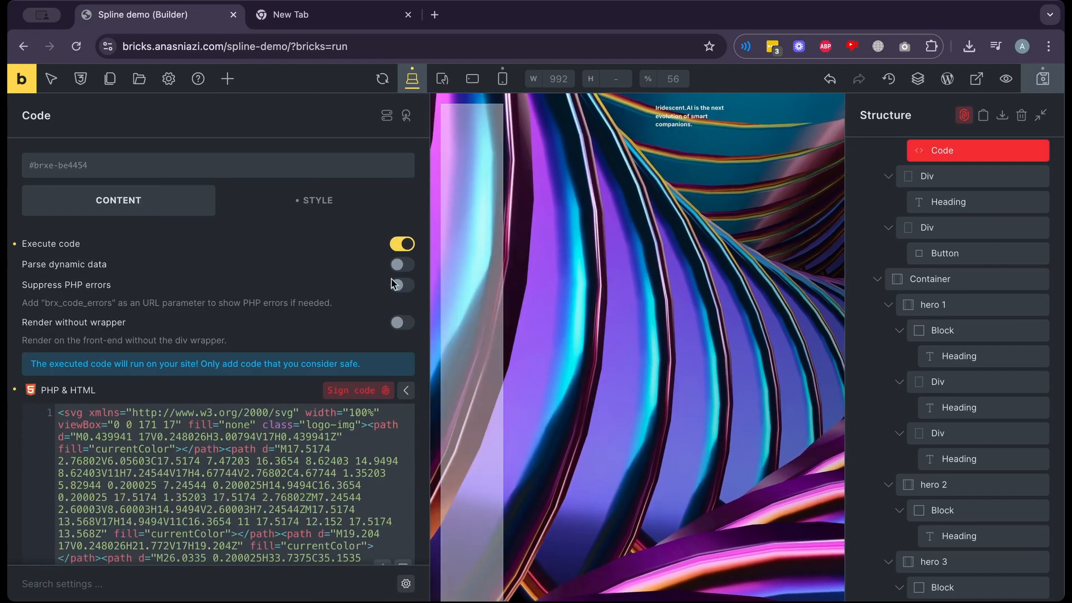
left_click(379, 390)
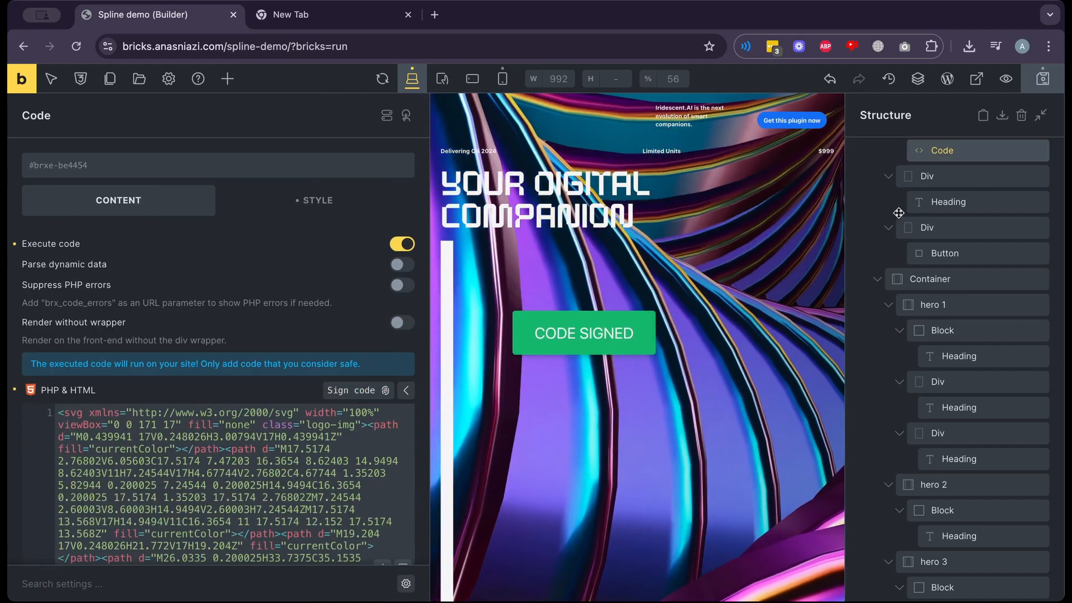
scroll(1021, 388, "down", 5)
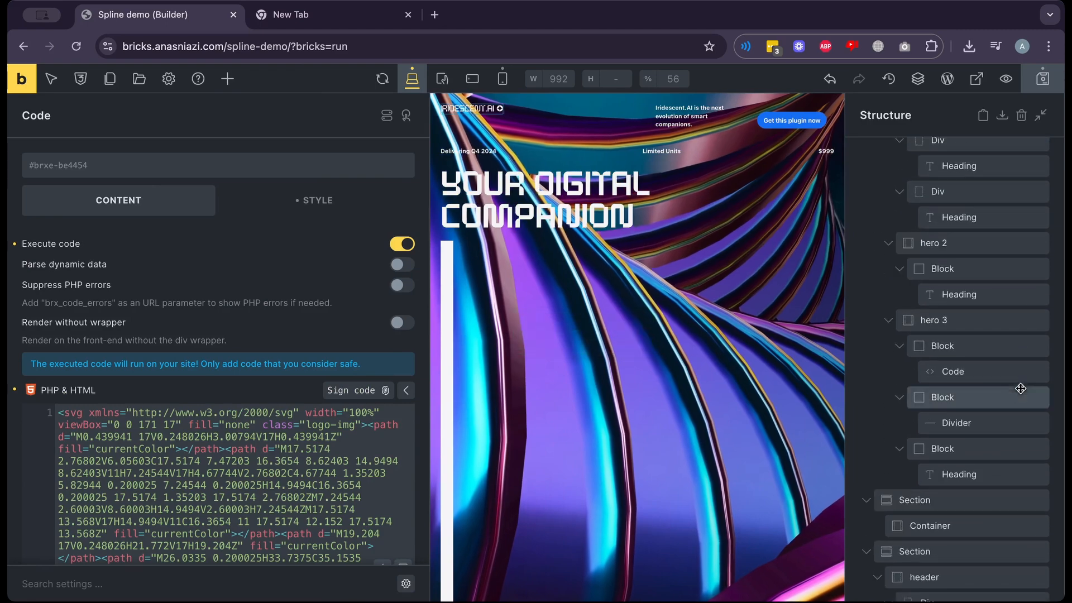
Enable code execution for the Code element inside hero 3 and sign its code
left_click(451, 295)
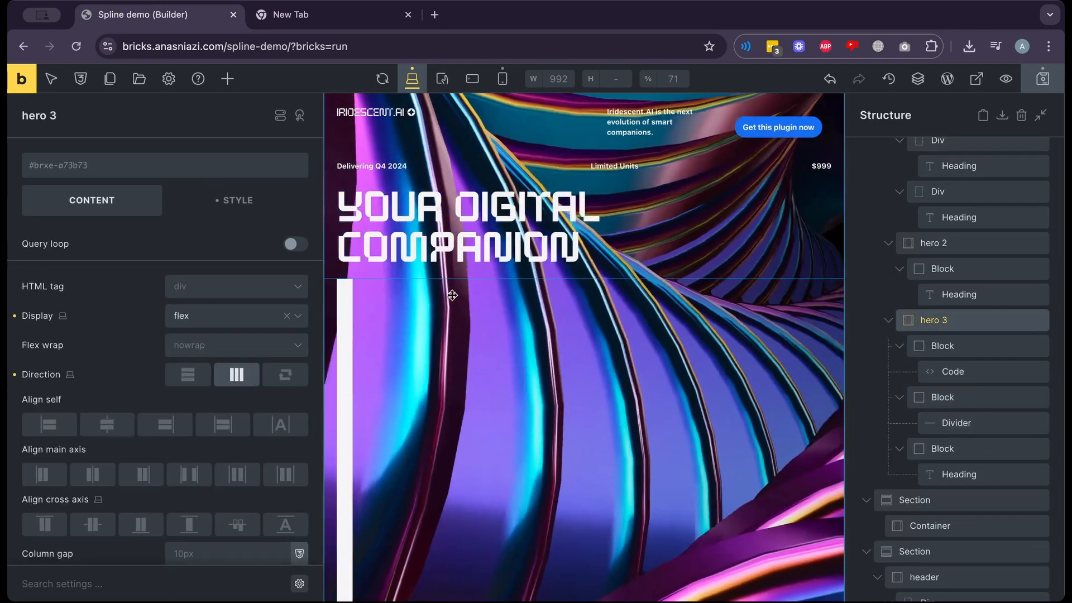
left_click(345, 345)
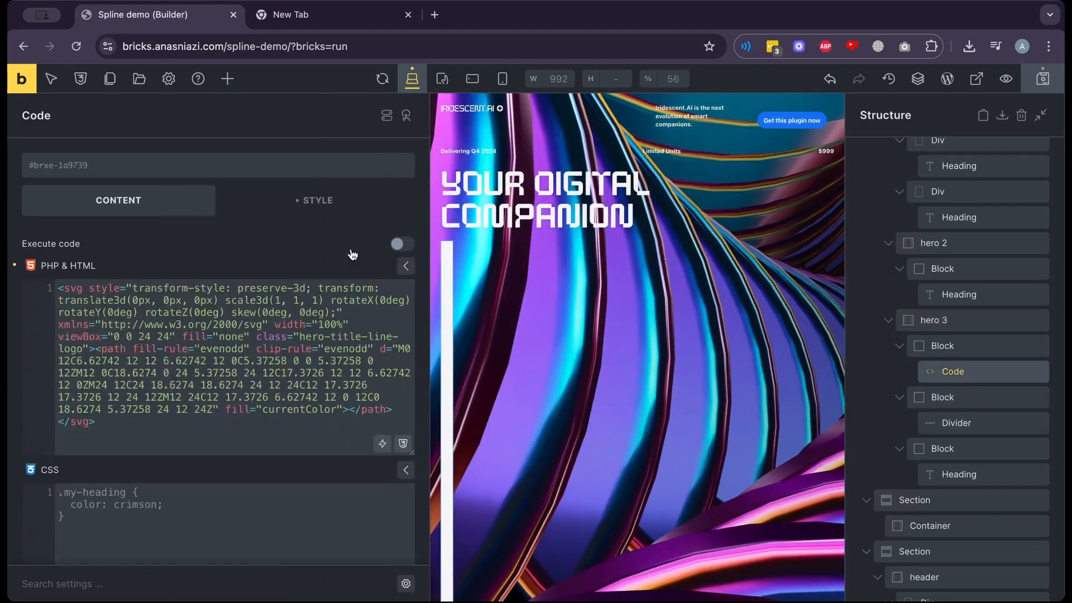
left_click(400, 243)
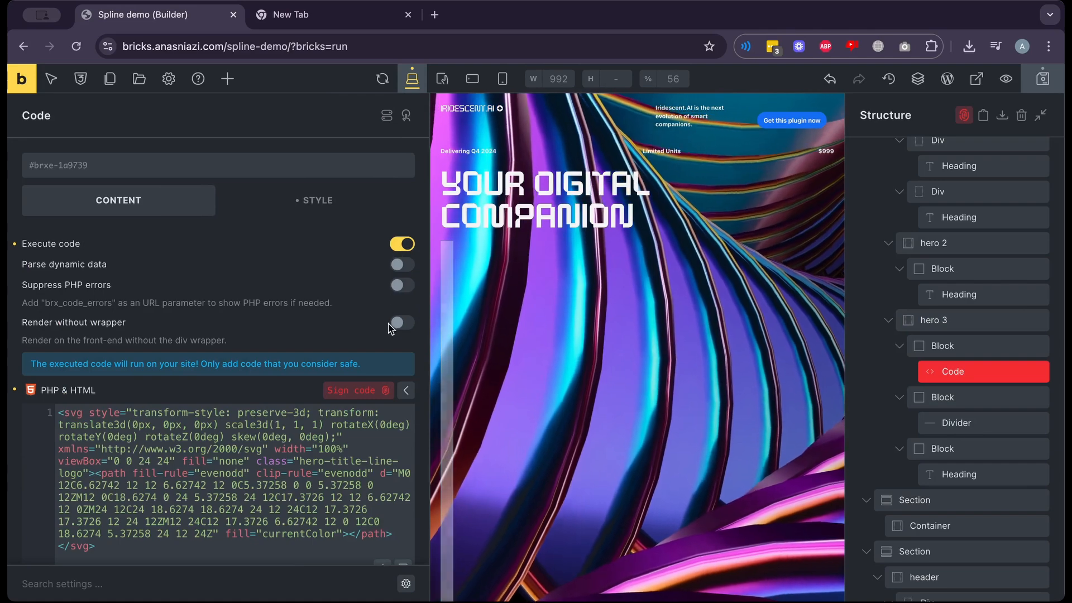
left_click(360, 389)
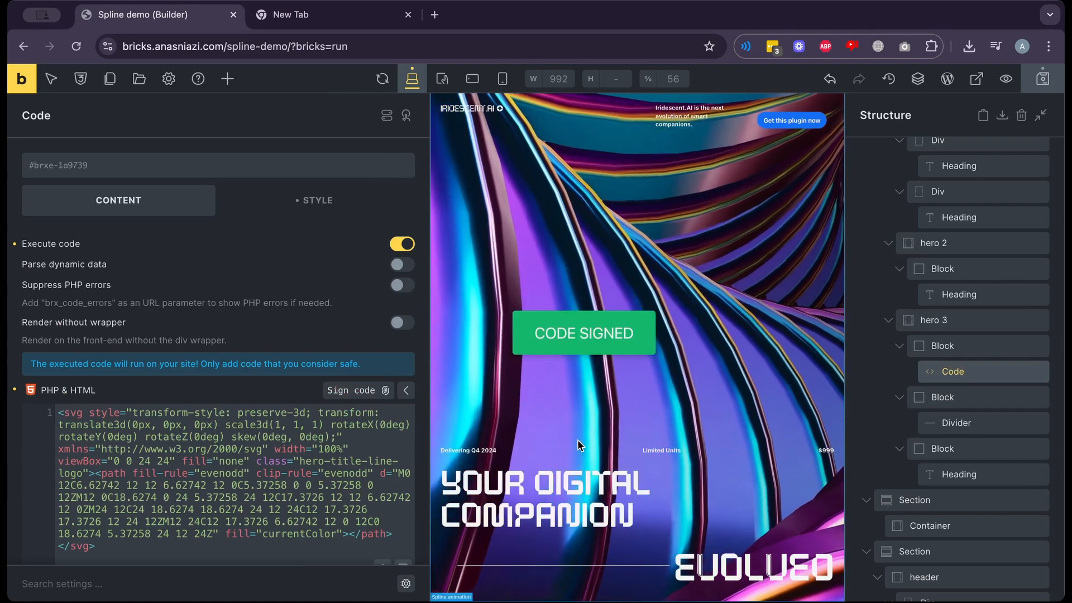
Narrow the element settings area to enlarge the canvas and review the imported page layout
scroll(592, 166, "down", 5)
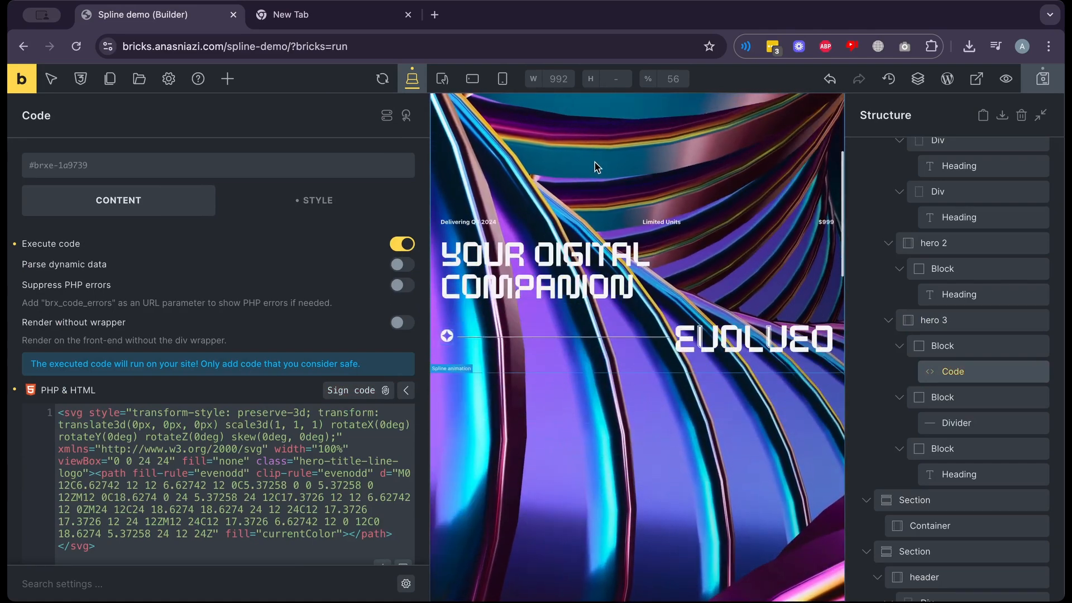
scroll(595, 164, "up", 3)
scroll(566, 178, "down", 5)
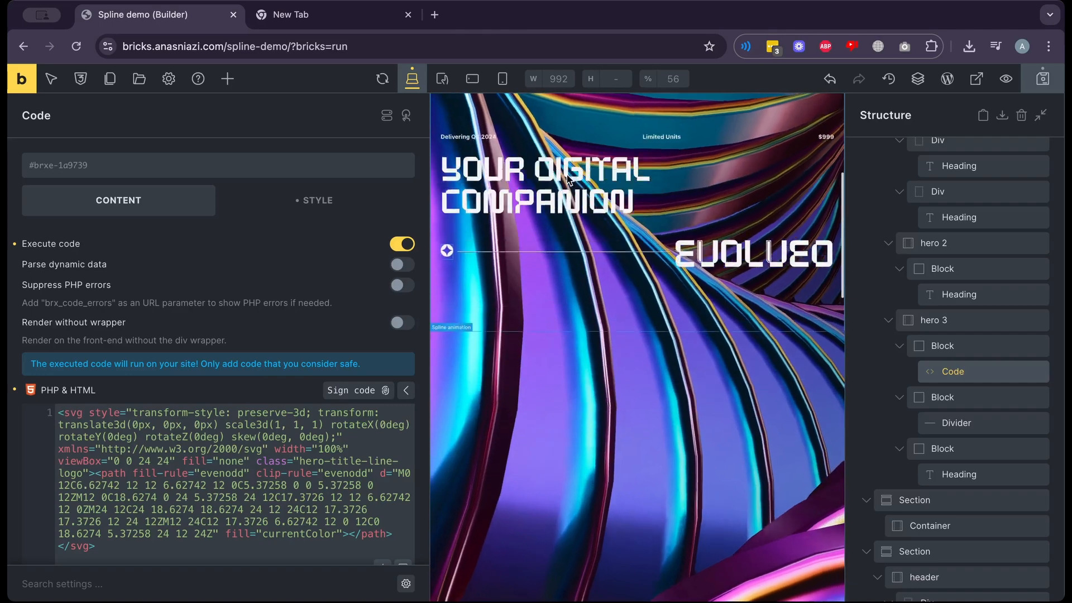
scroll(567, 179, "down", 5)
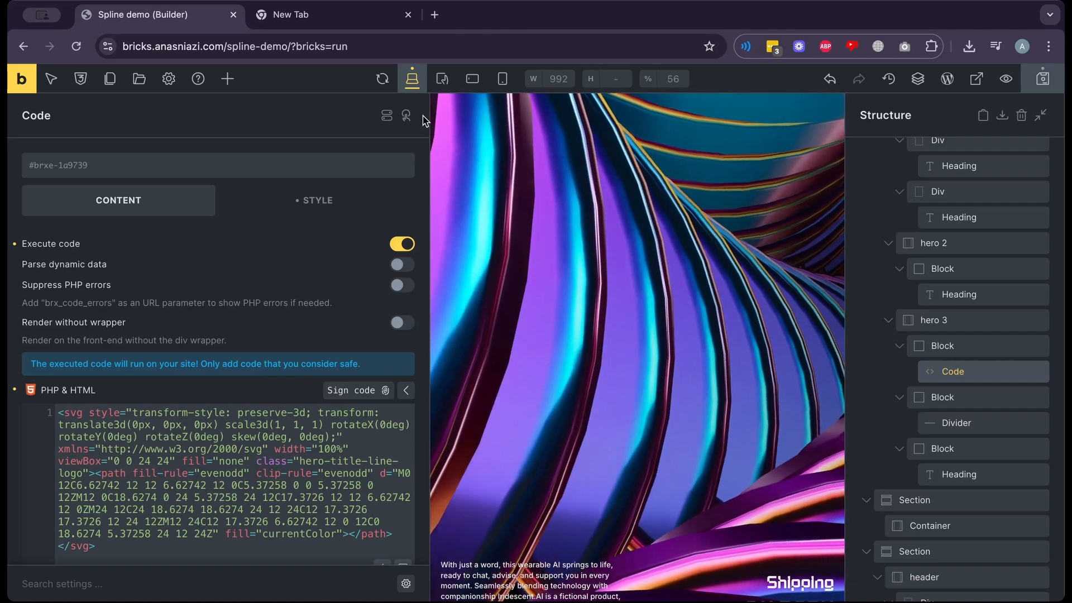
left_click_drag(432, 120, 207, 152)
scroll(464, 214, "up", 15)
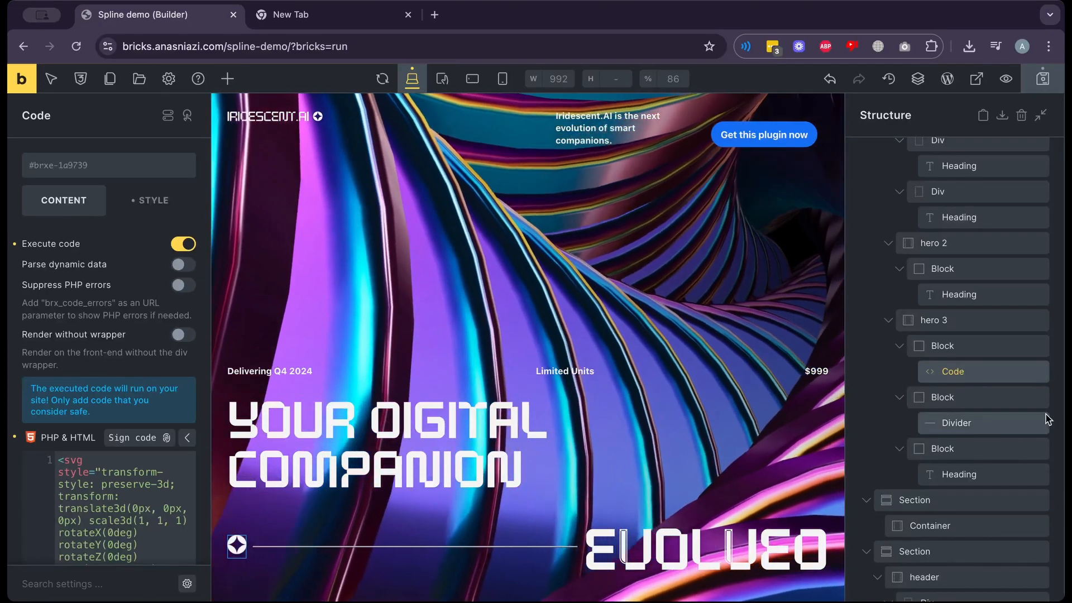
Remove the Spline animation element from the page's first section
scroll(1044, 417, "up", 7)
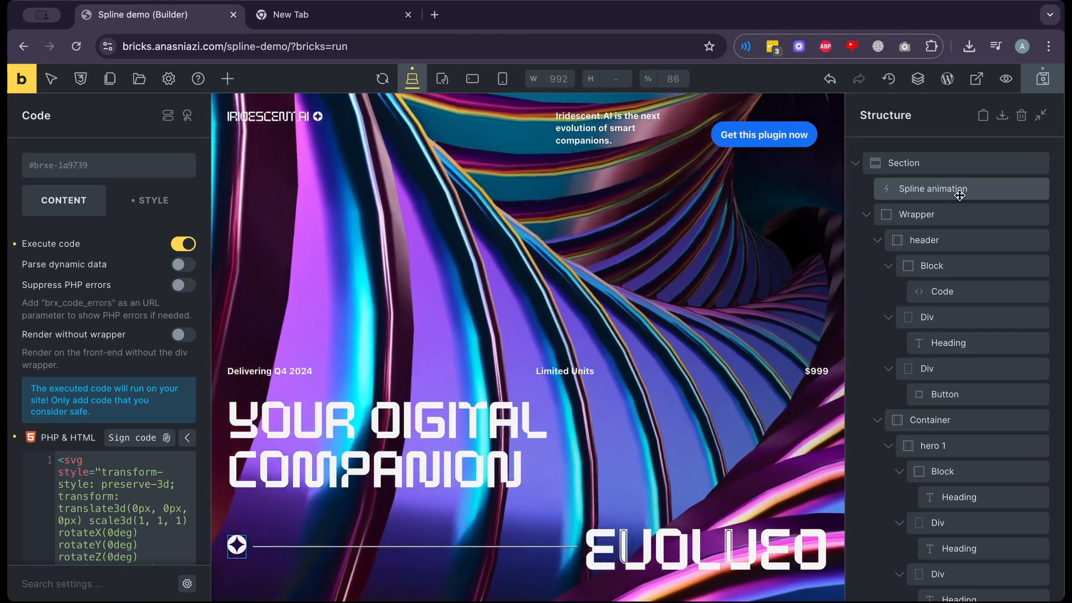
right_click(959, 194)
left_click(941, 287)
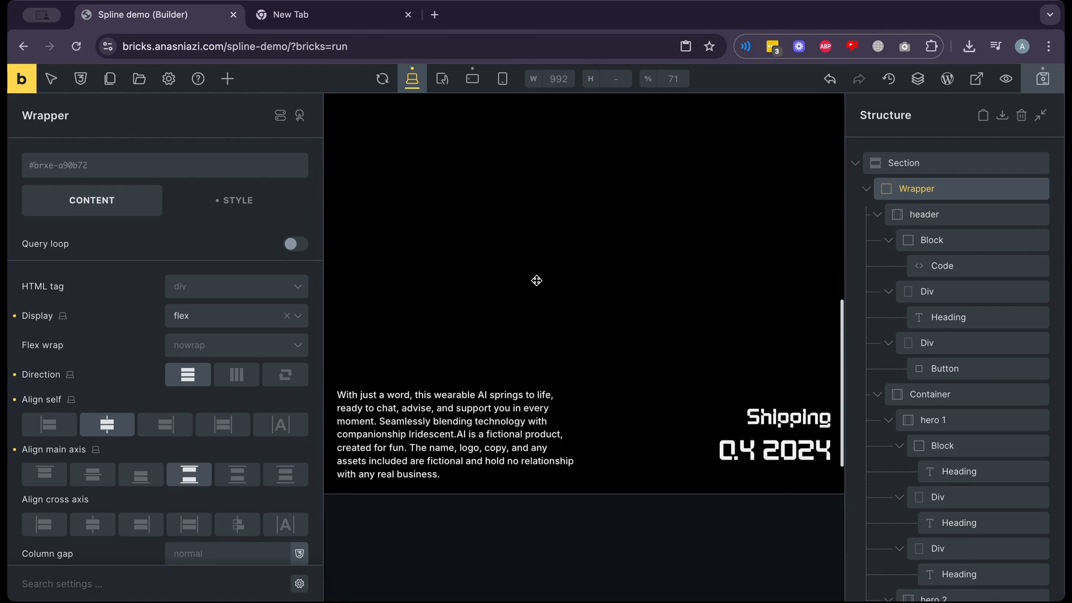
Clear the Wrapper's top margin in its layout spacing settings
left_click(525, 389)
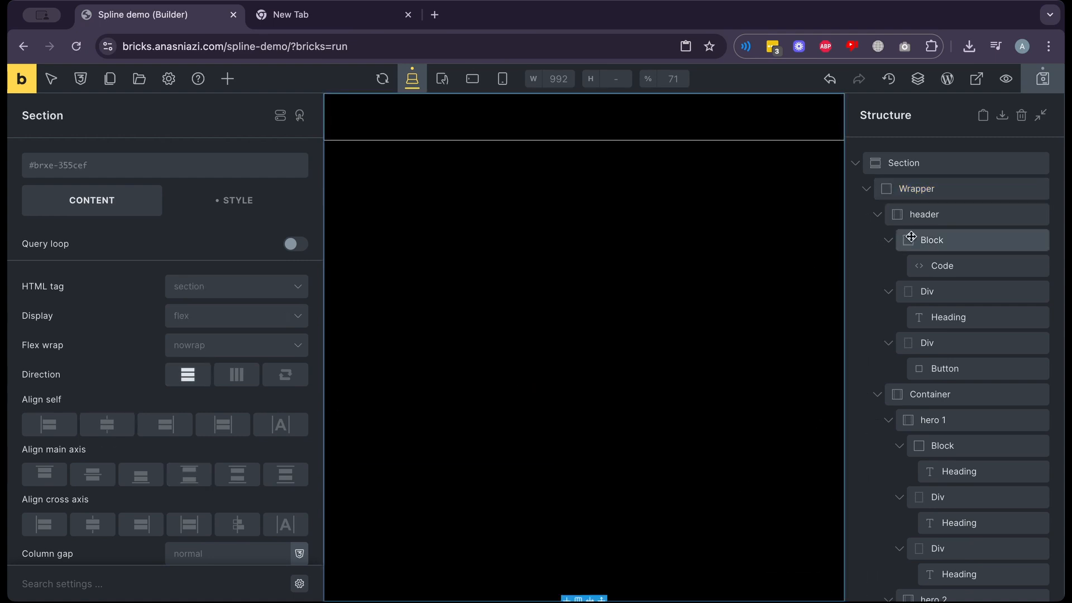
left_click(902, 189)
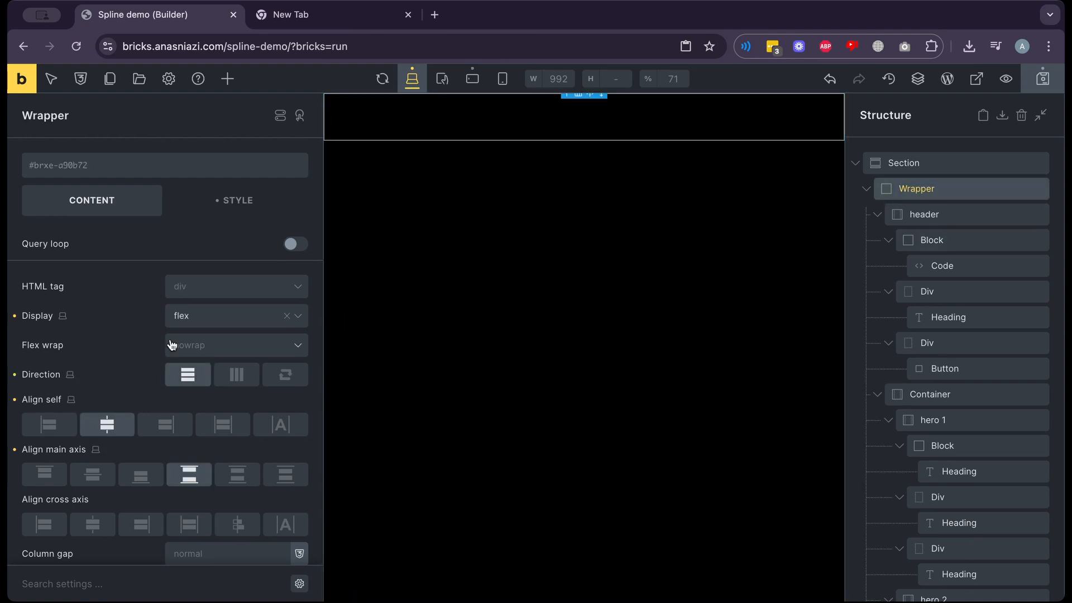
left_click(228, 197)
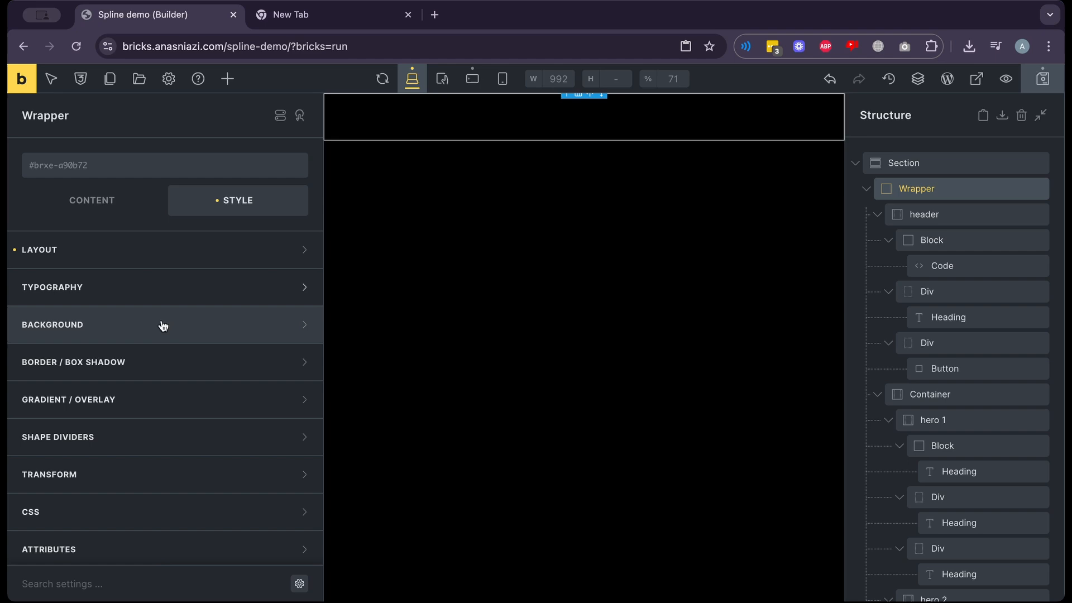
left_click(186, 252)
left_click(175, 355)
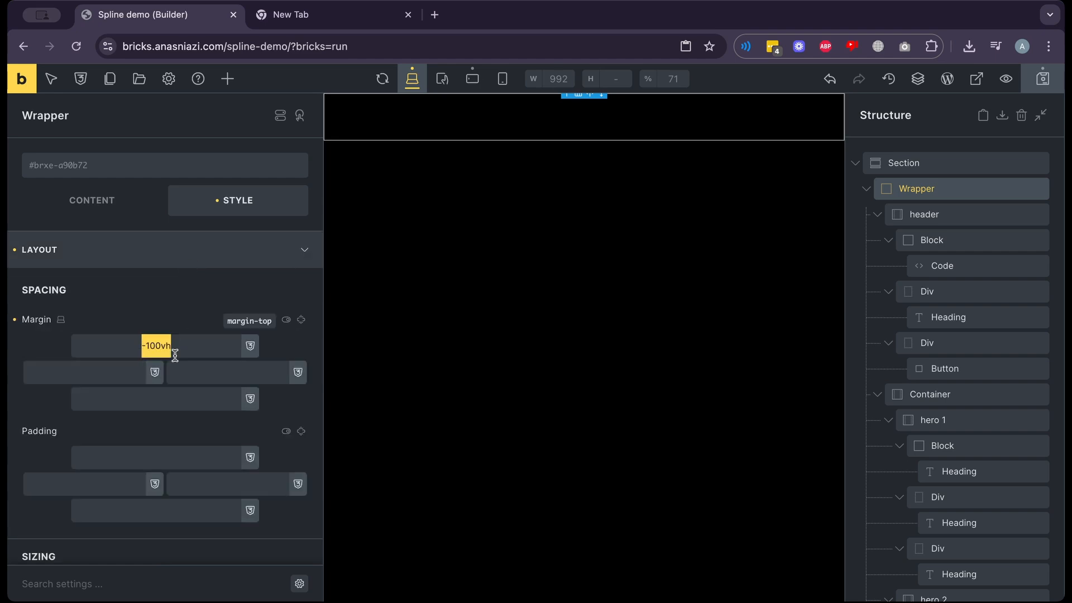
key("BackSpace")
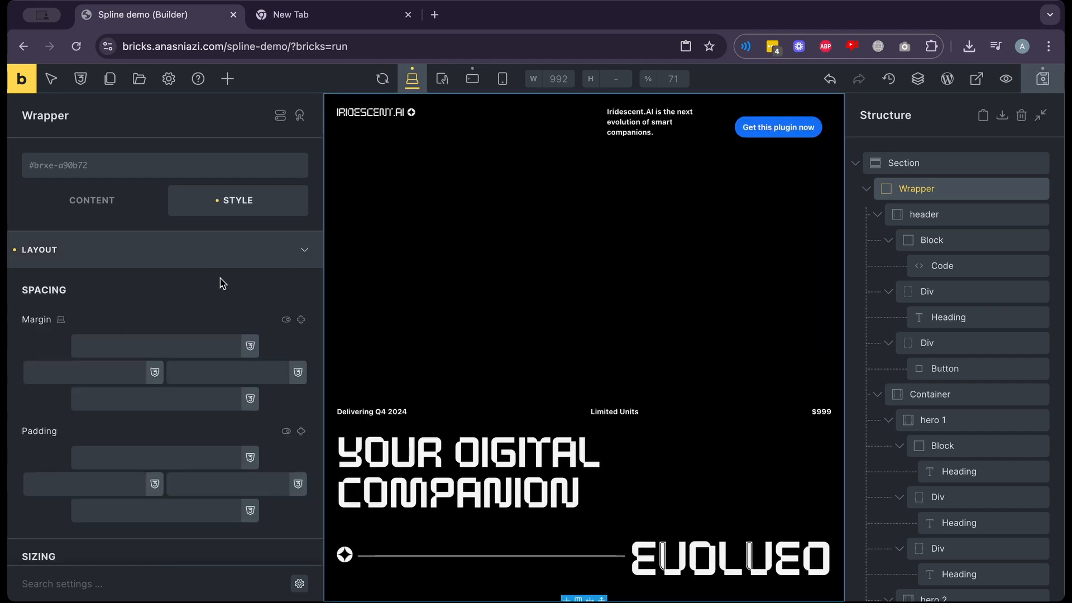
left_click(216, 259)
Review the page from hero to closing call-to-action and examine how its two top-level sections are structured
scroll(500, 260, "down", 10)
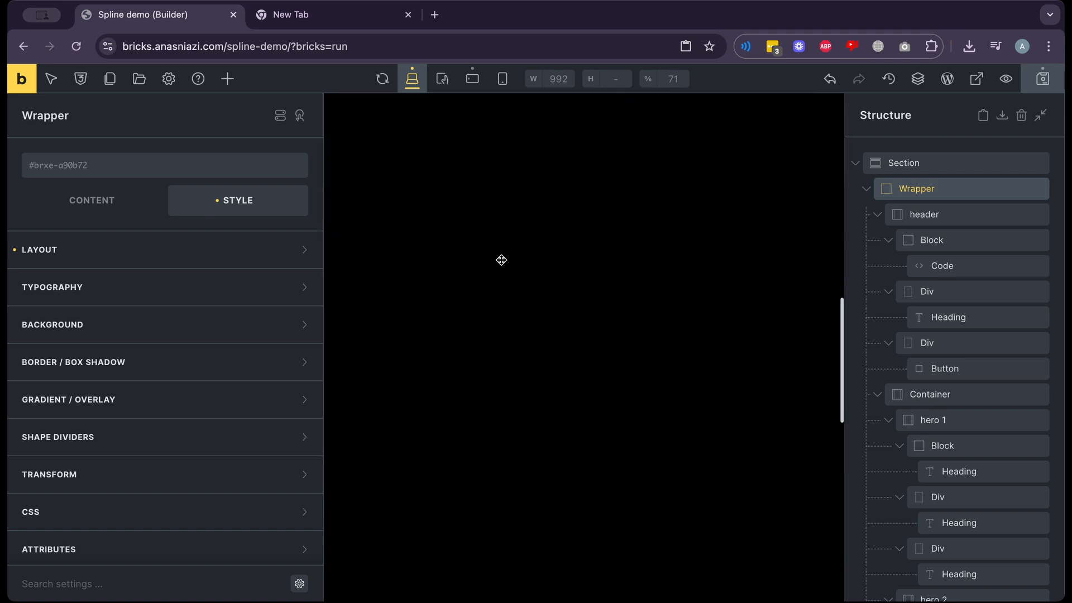
scroll(525, 409, "down", 13)
scroll(524, 410, "up", 18)
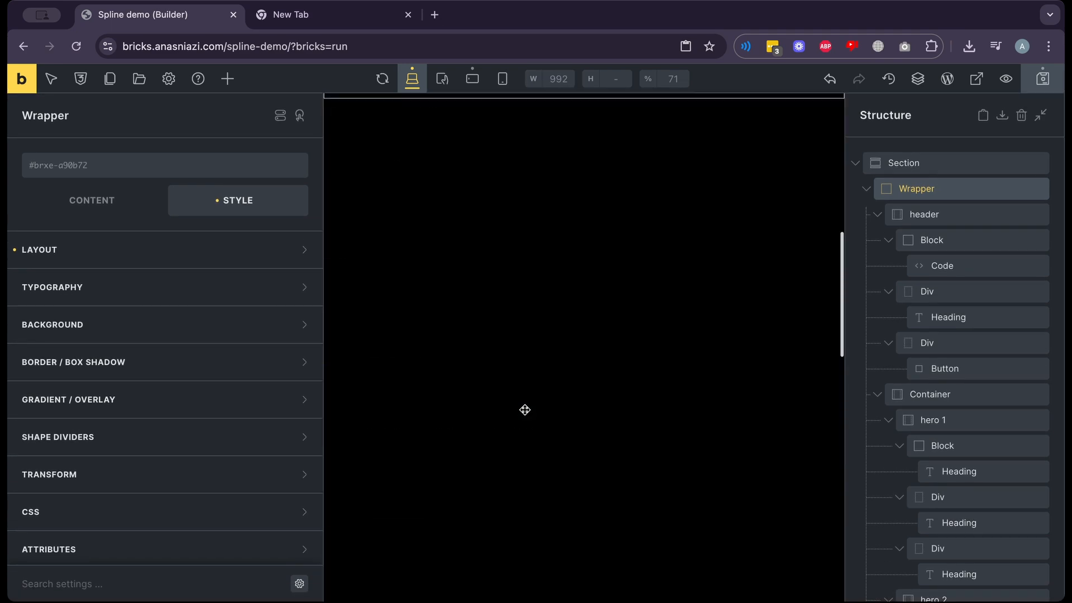
scroll(524, 410, "up", 5)
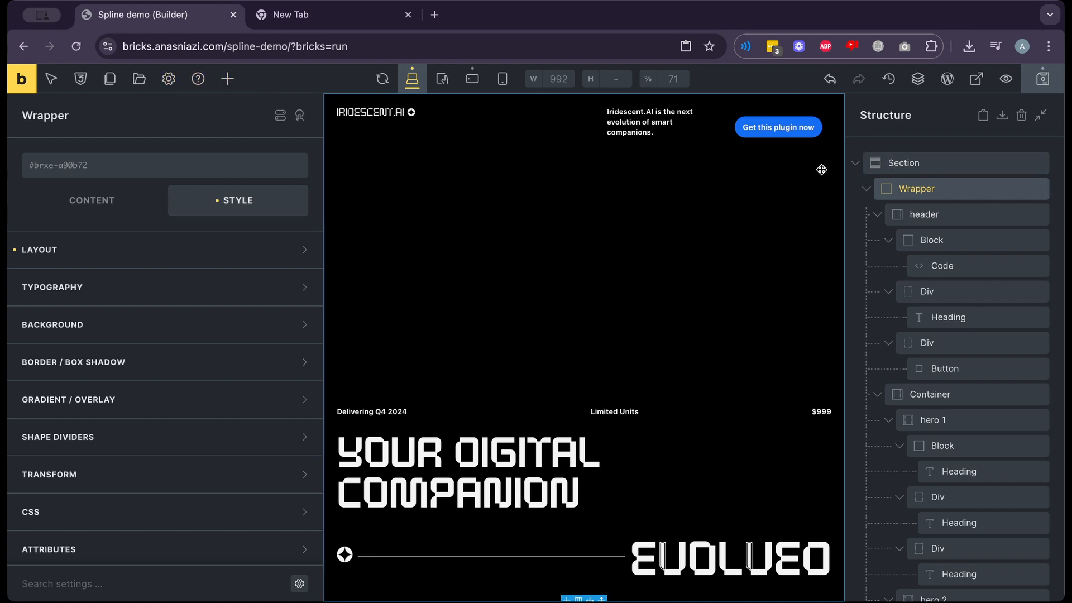
left_click(865, 164)
left_click(855, 164)
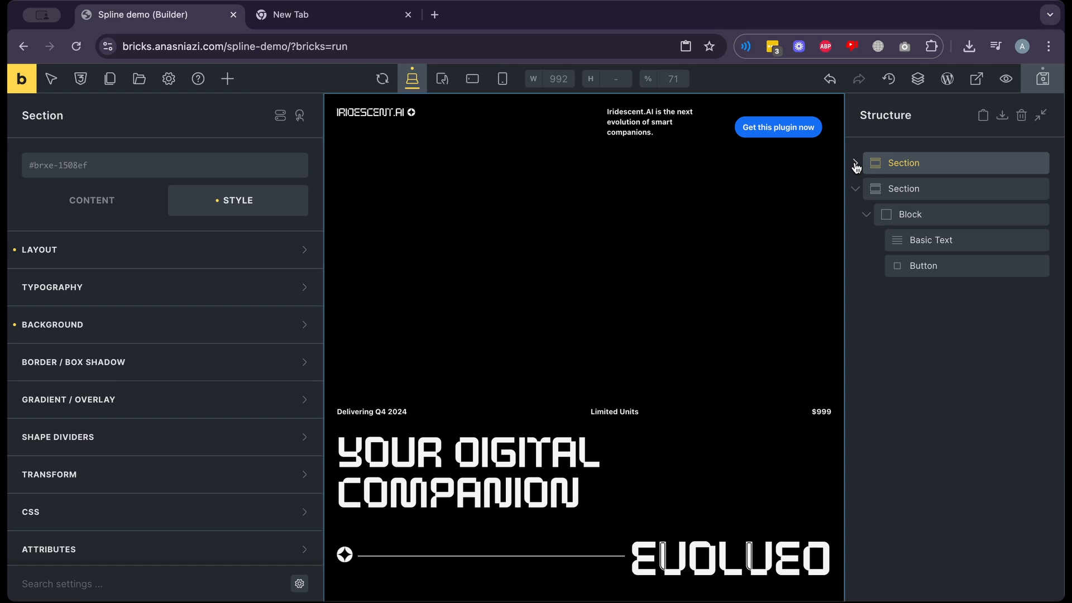
left_click(855, 165)
left_click(855, 164)
scroll(782, 213, "down", 10)
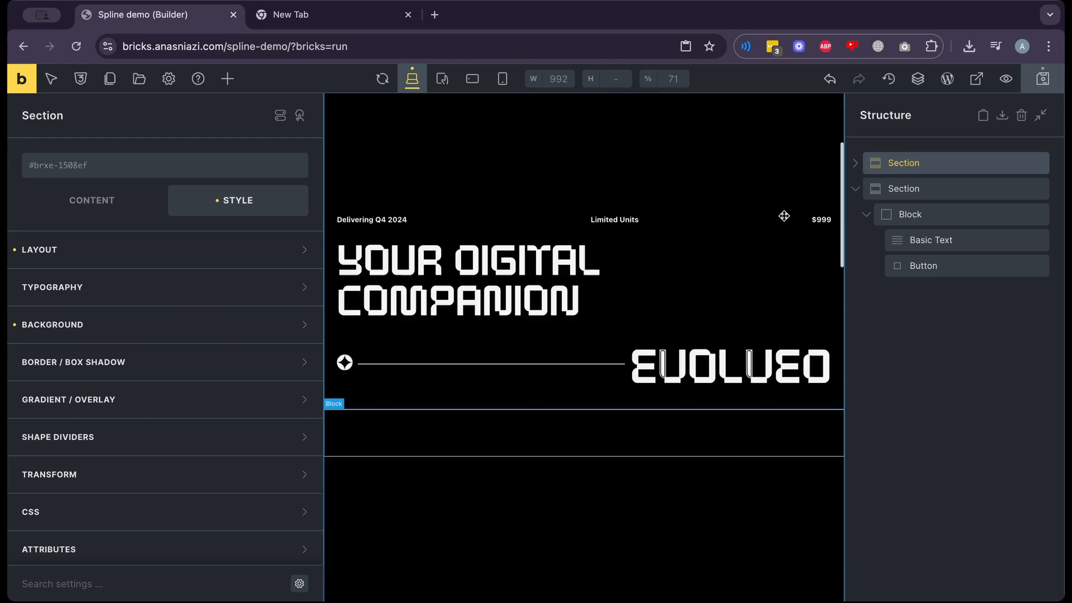
scroll(784, 215, "down", 3)
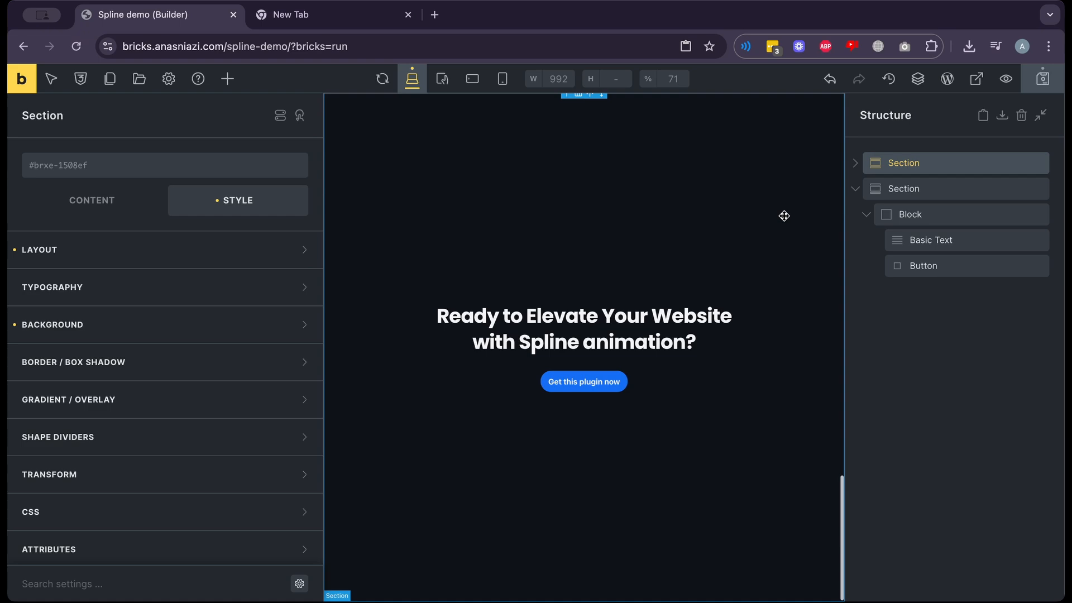
scroll(783, 216, "up", 10)
scroll(784, 215, "up", 10)
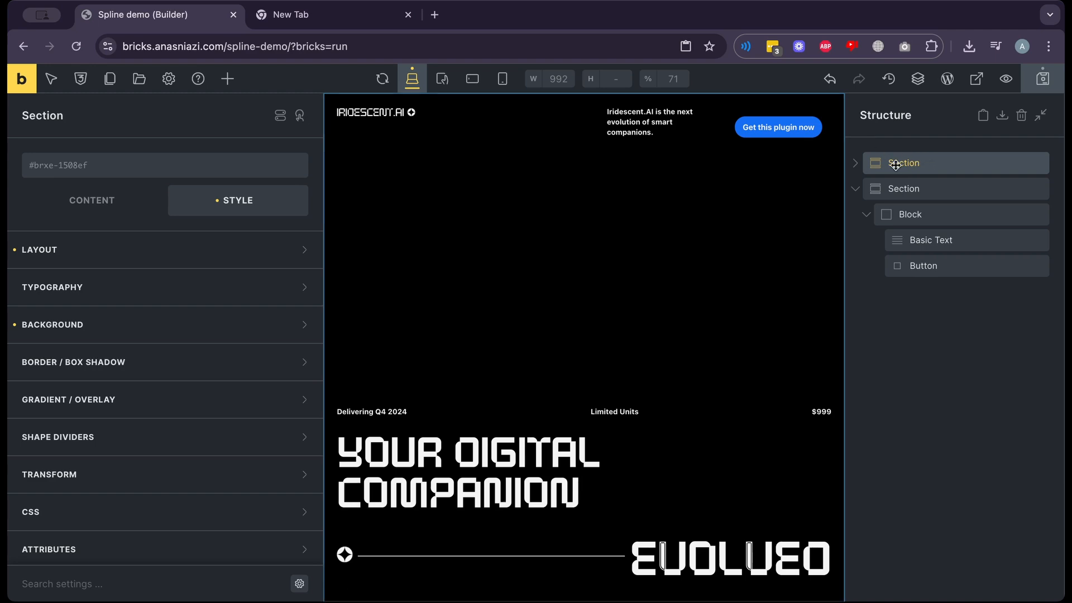
Find the Spline animation element and add it to the first section, directly above the Wrapper
left_click(854, 163)
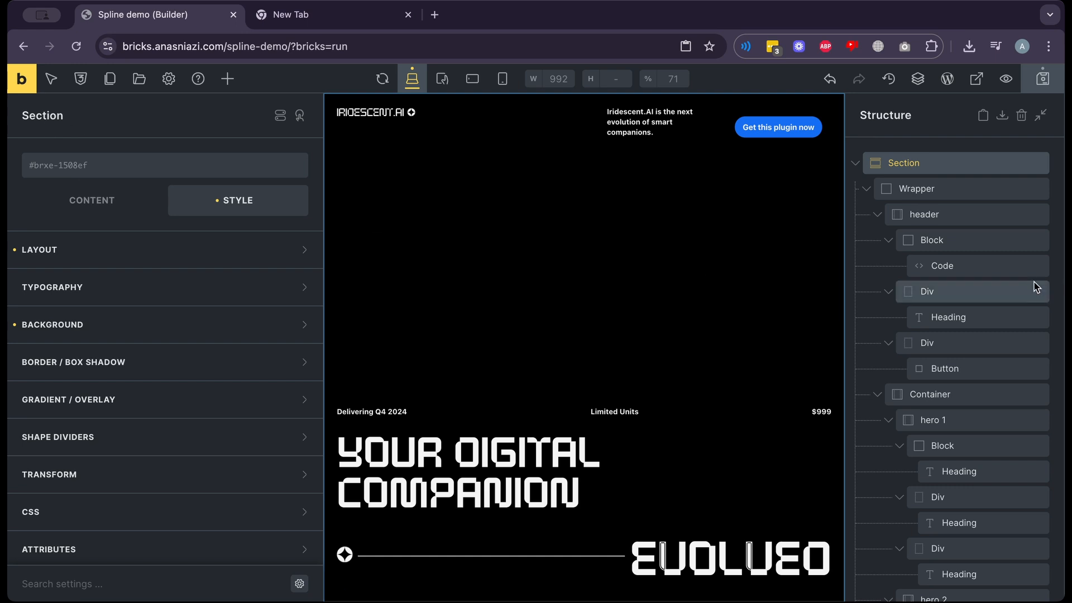
left_click(228, 78)
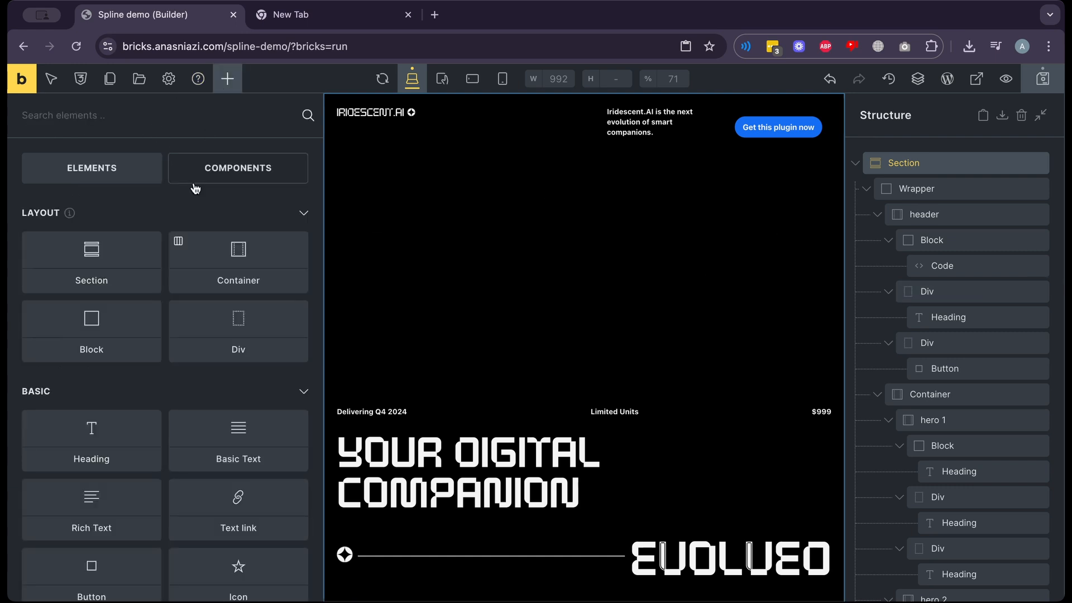
type("spline")
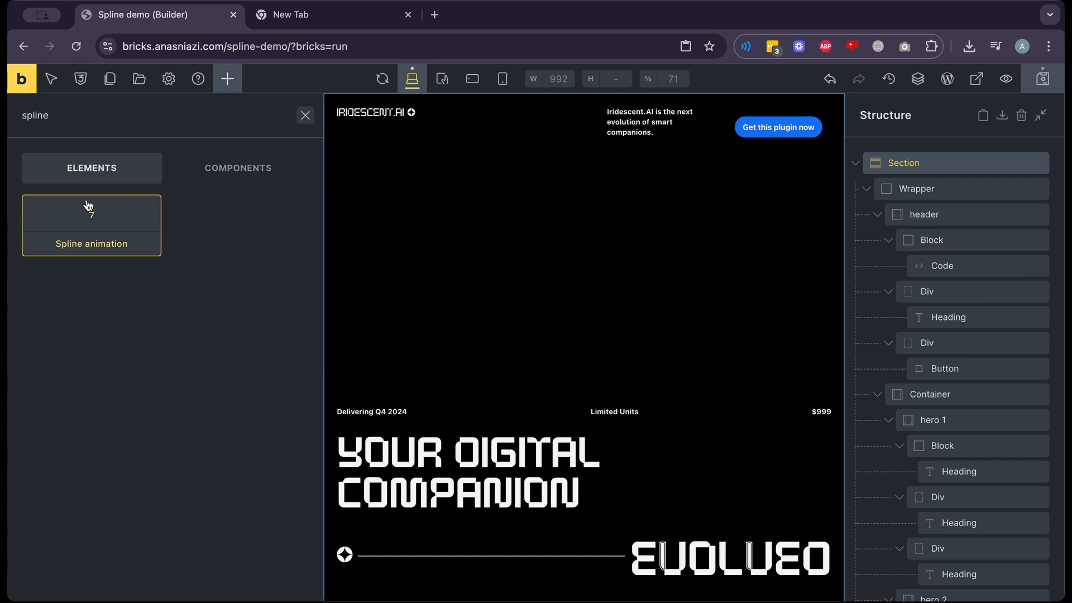
left_click_drag(87, 211, 940, 155)
scroll(941, 155, "up", 4)
scroll(1006, 469, "down", 3)
scroll(729, 355, "up", 15)
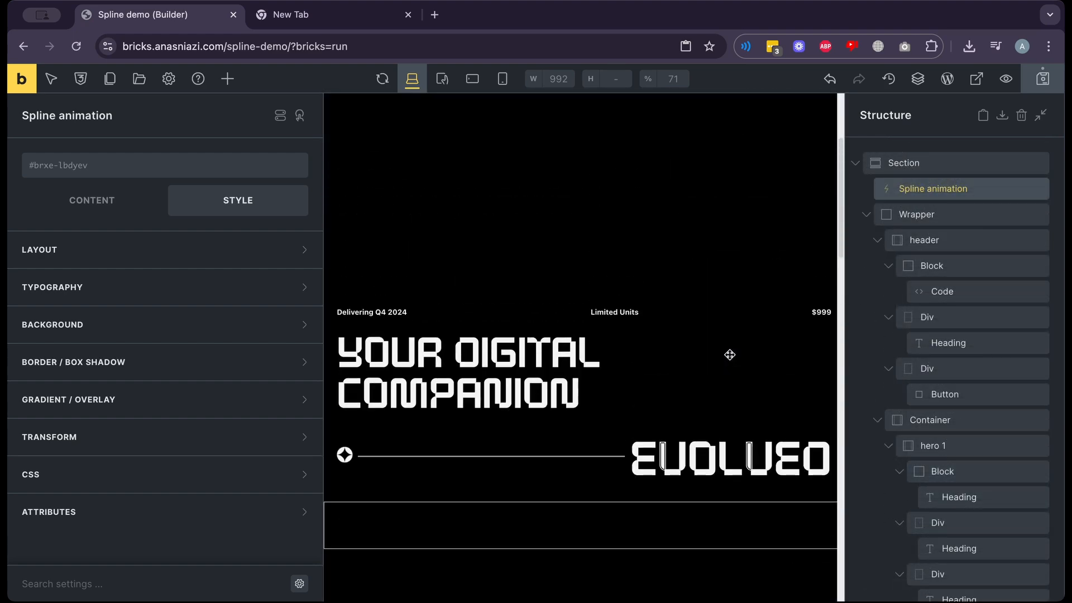
scroll(730, 354, "up", 3)
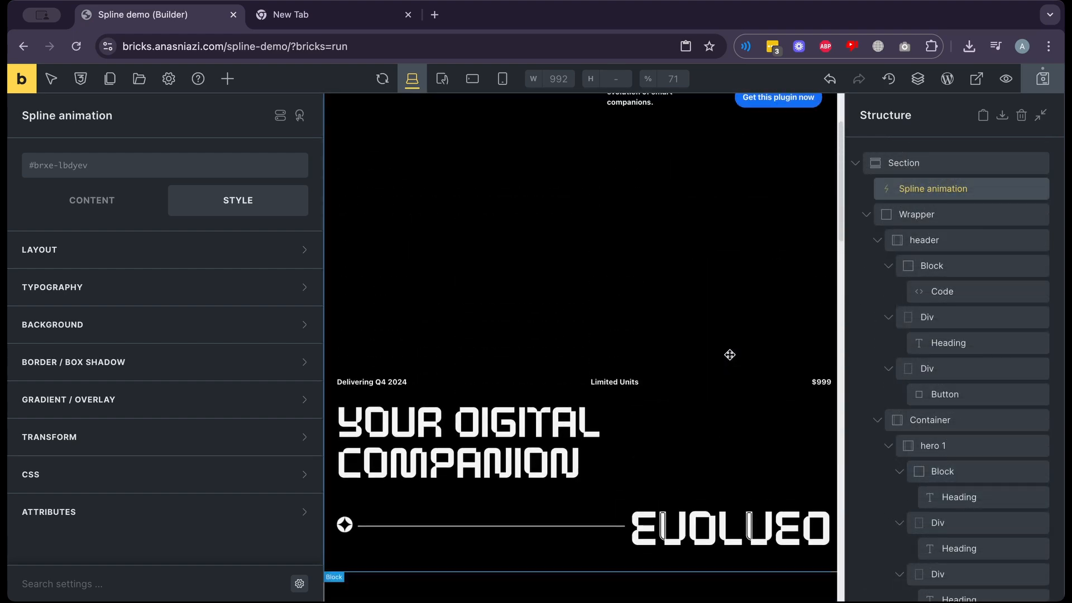
scroll(729, 355, "up", 5)
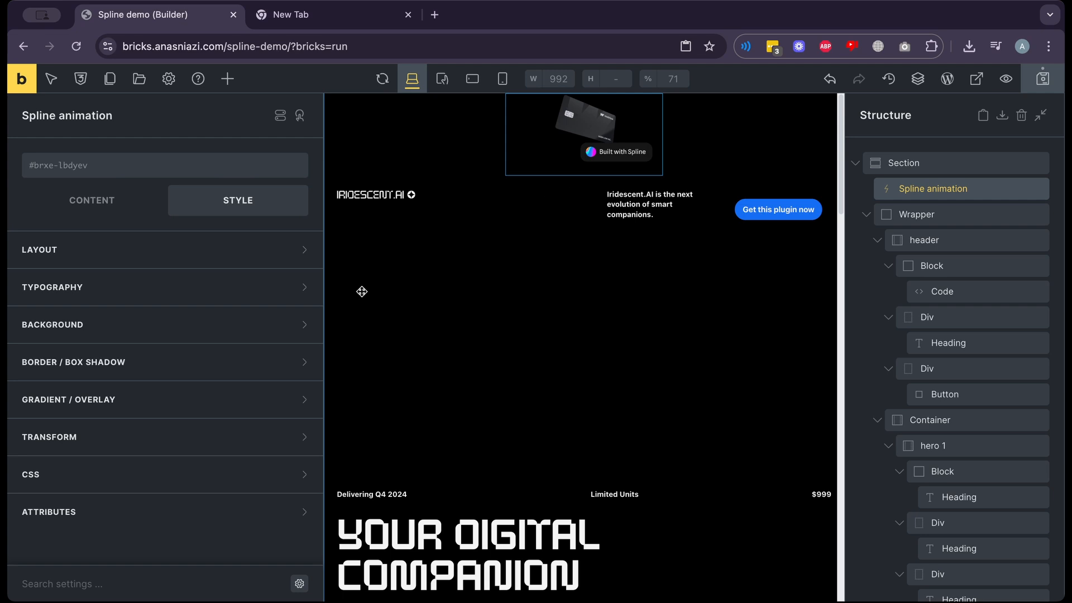
Set the Spline animation's width to 100% and its height to 100vh
left_click(253, 254)
scroll(173, 390, "down", 5)
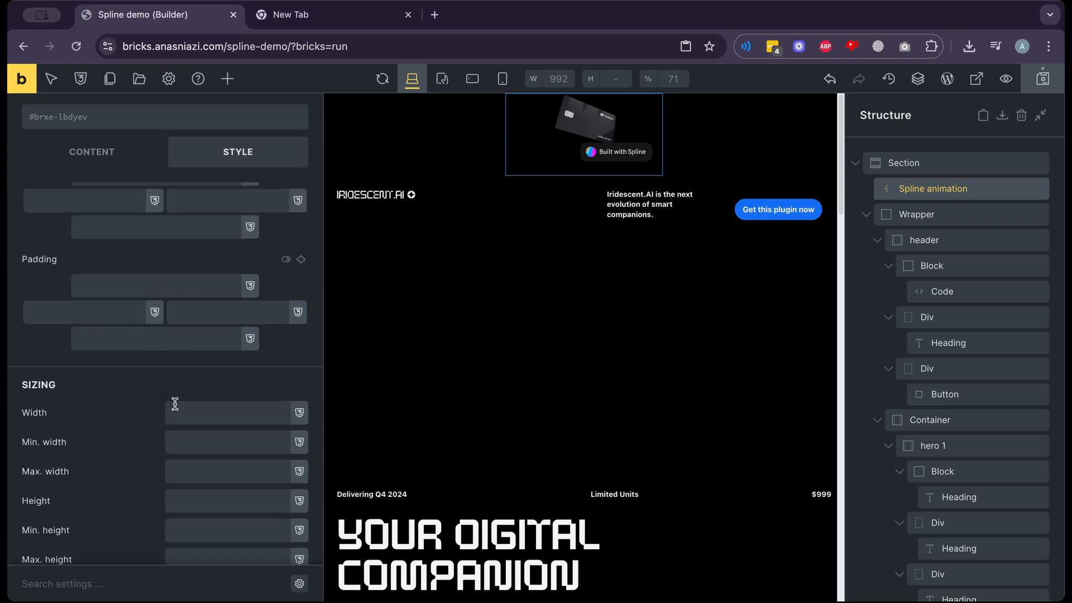
left_click(193, 312)
type("100%")
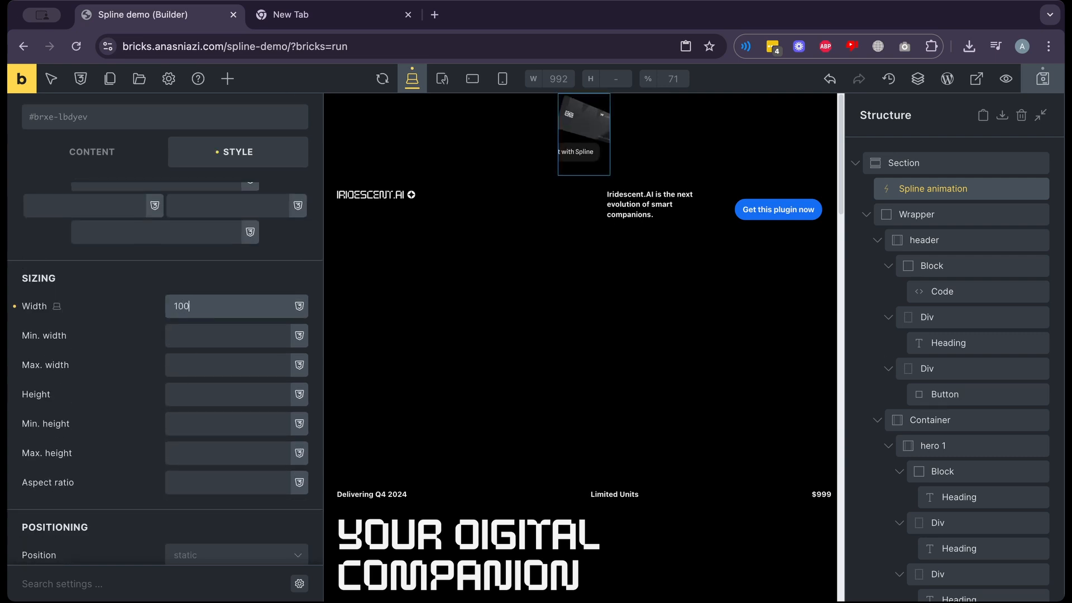
left_click(187, 391)
type("100")
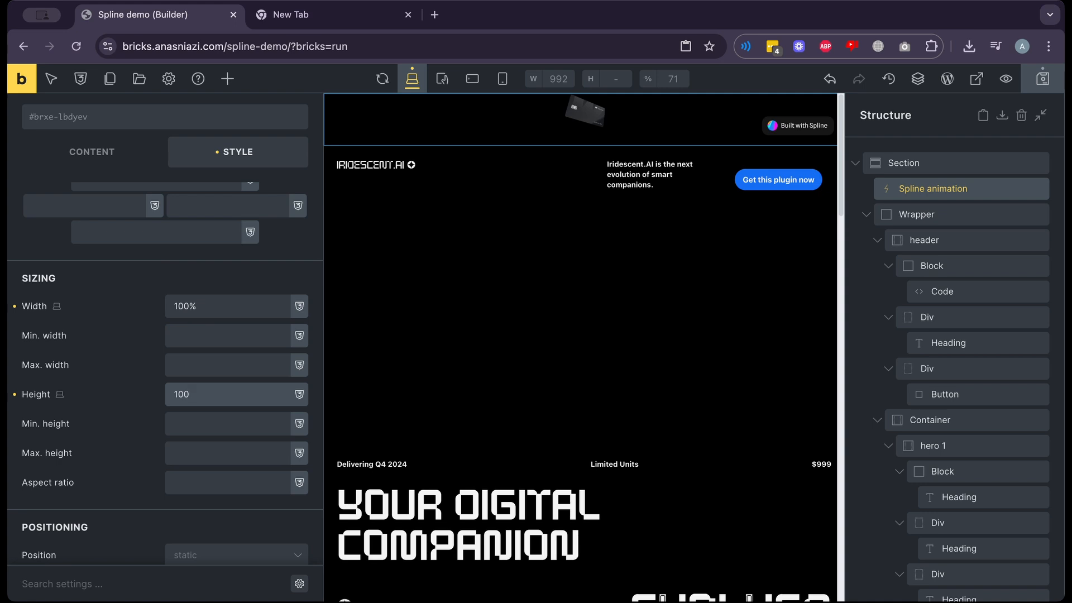
type("vh")
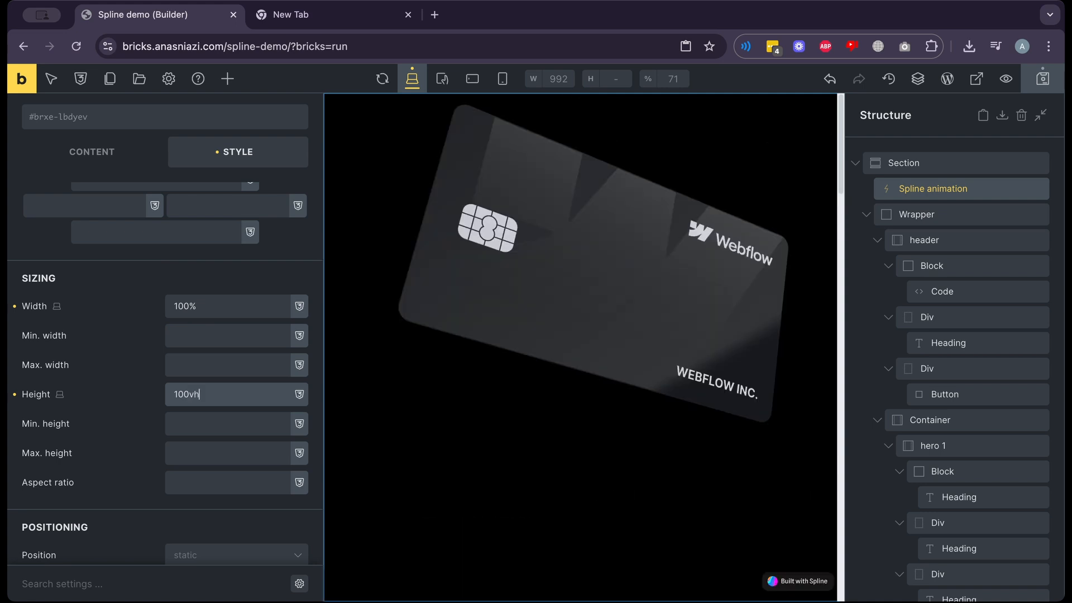
scroll(597, 270, "down", 5)
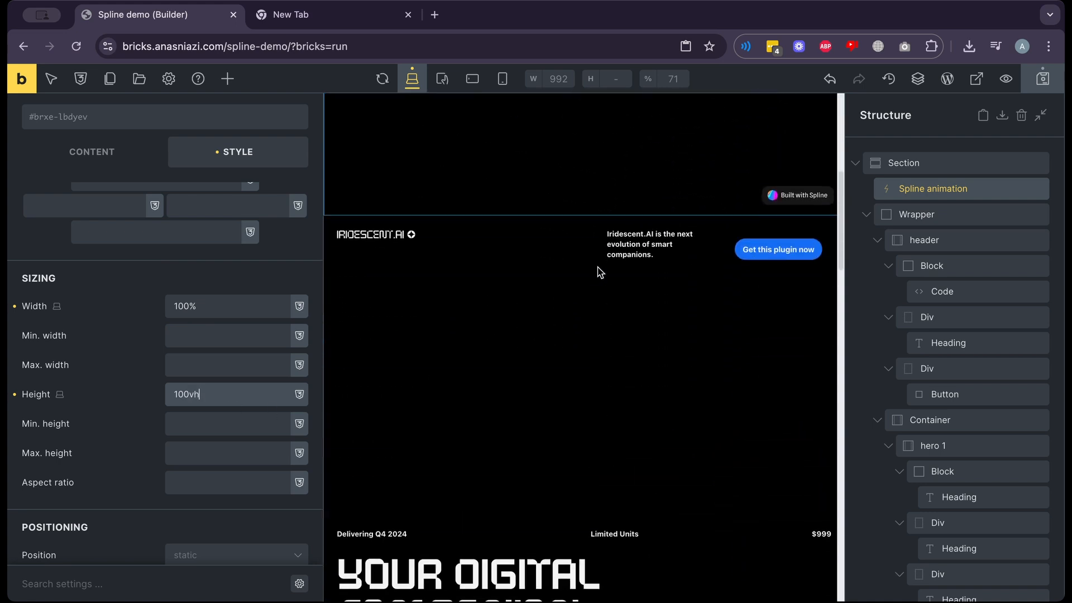
scroll(598, 270, "up", 5)
scroll(228, 301, "up", 5)
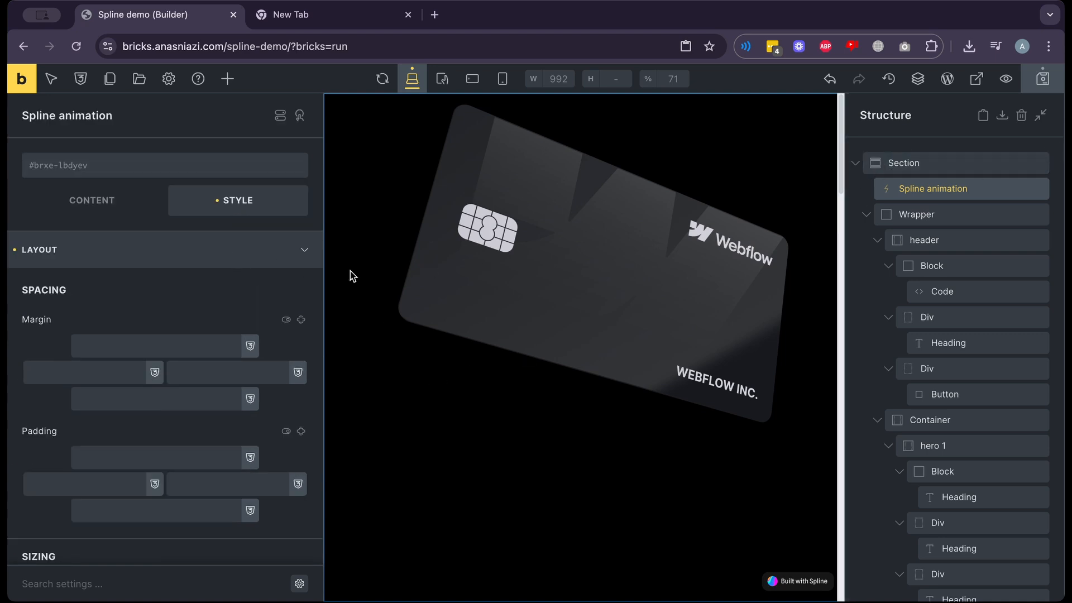
scroll(241, 296, "down", 2)
scroll(241, 296, "up", 2)
Make the Spline animation sticky with a top offset of 0 and check how the content scrolls over it
scroll(165, 351, "down", 5)
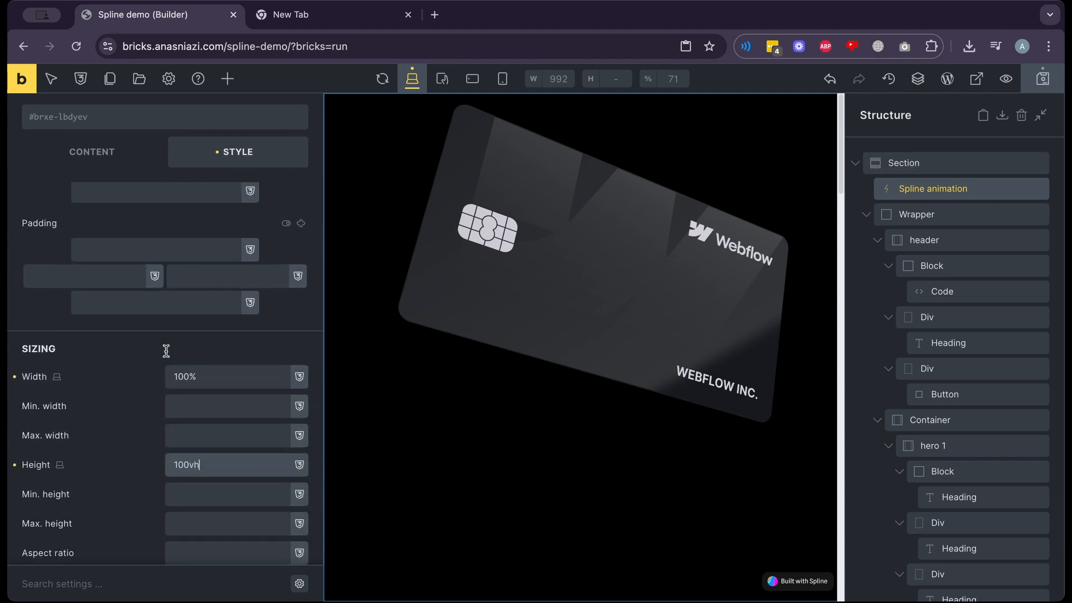
scroll(82, 330, "down", 4)
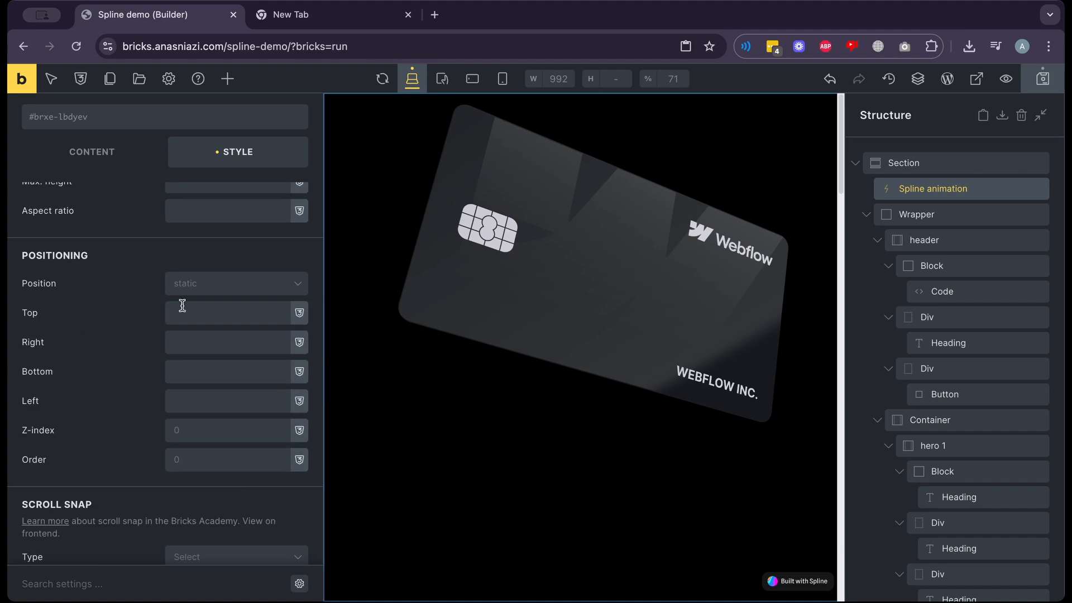
left_click(276, 285)
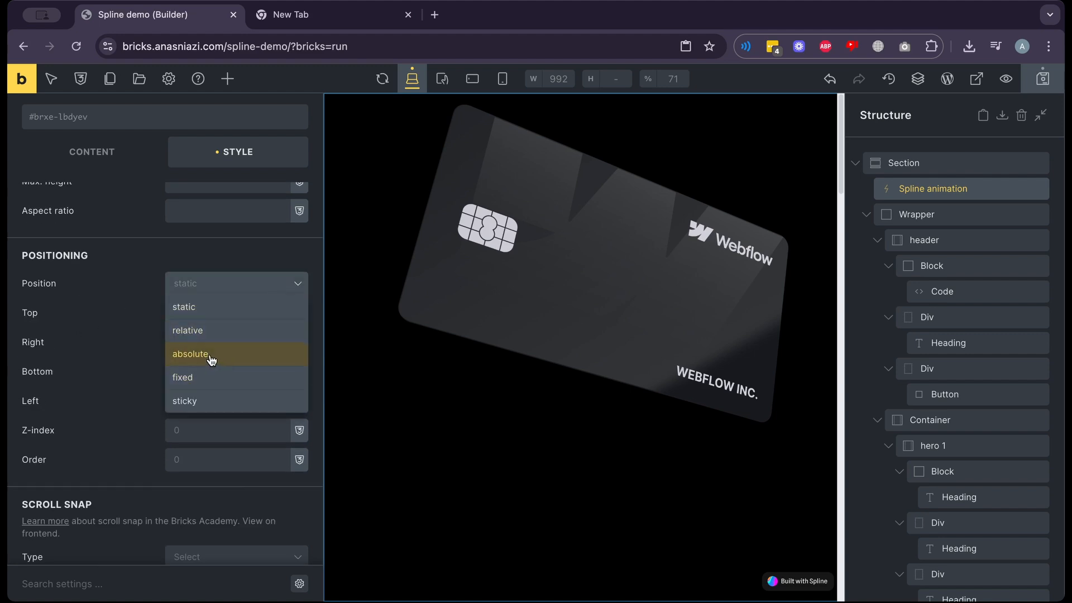
left_click(195, 400)
left_click(193, 338)
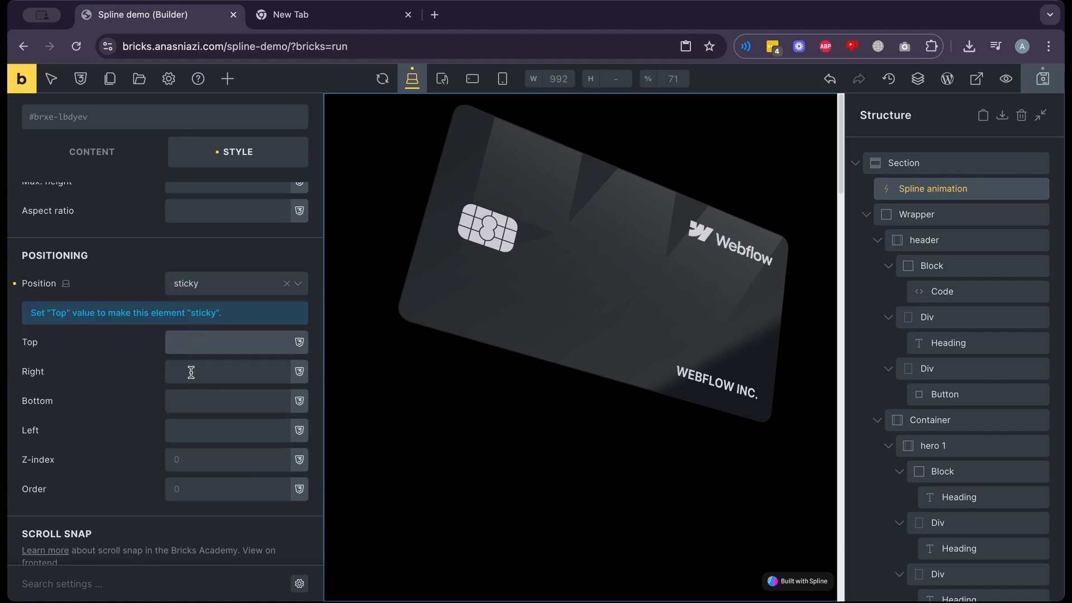
type("0")
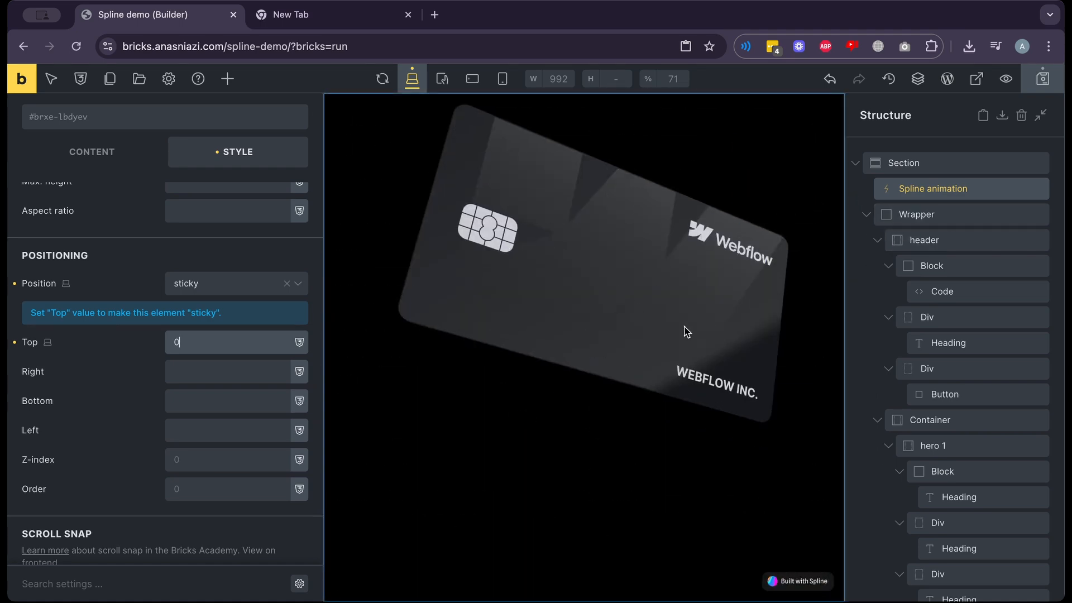
scroll(670, 334, "down", 5)
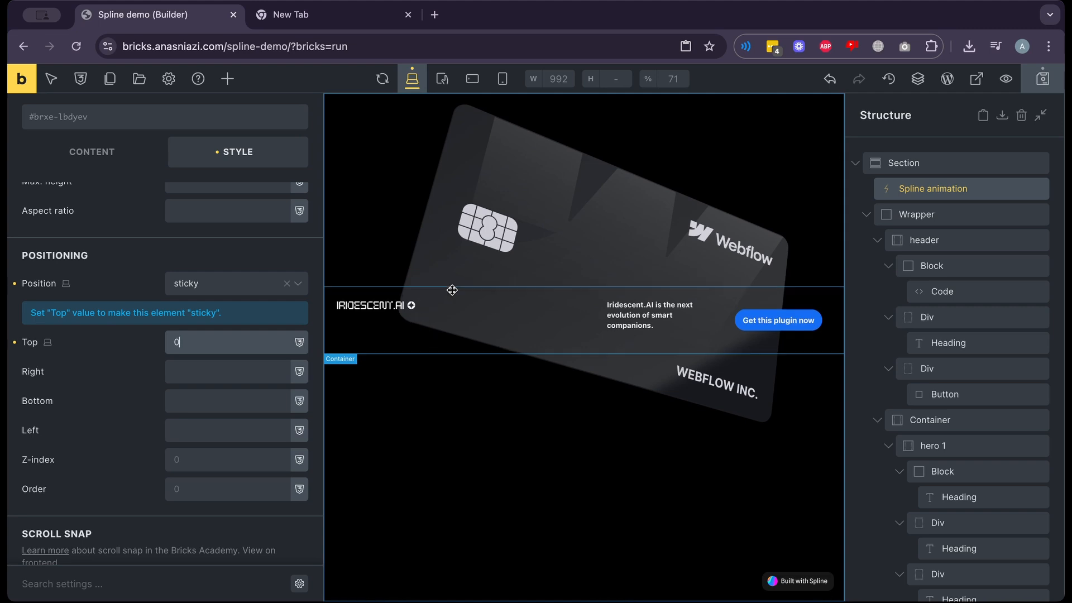
scroll(549, 307, "up", 5)
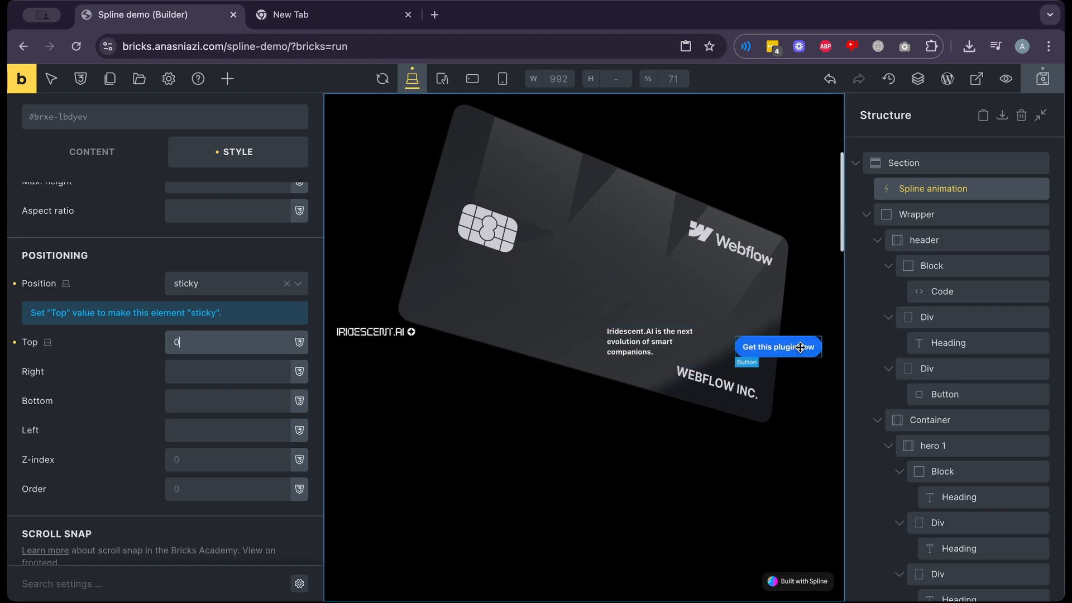
scroll(385, 327, "up", 3)
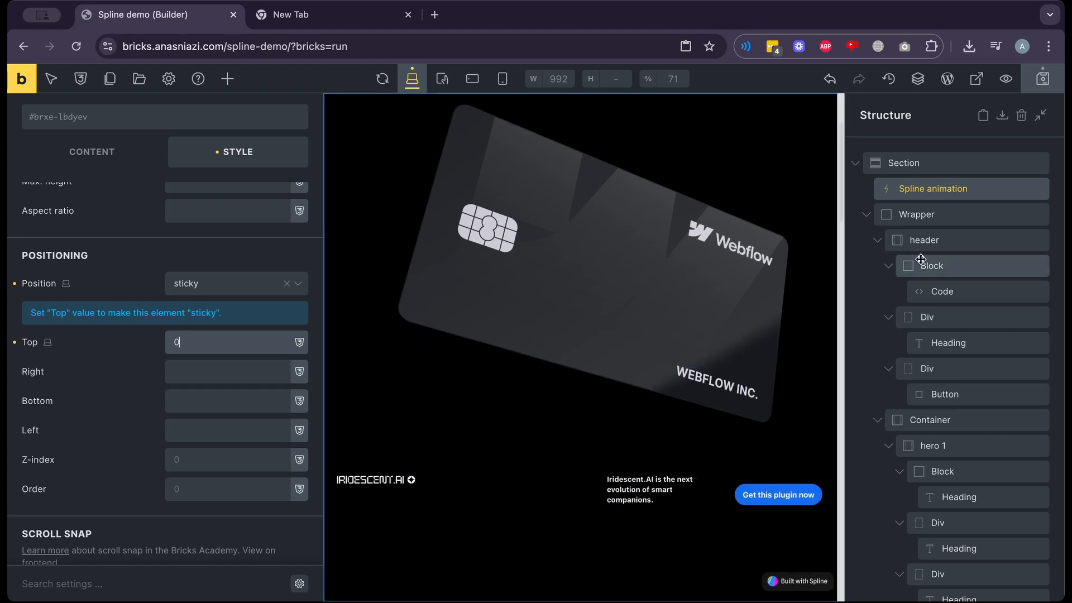
Set the Wrapper's top margin to -100vh and check how its content scrolls over the sticky Spline animation
left_click(993, 222)
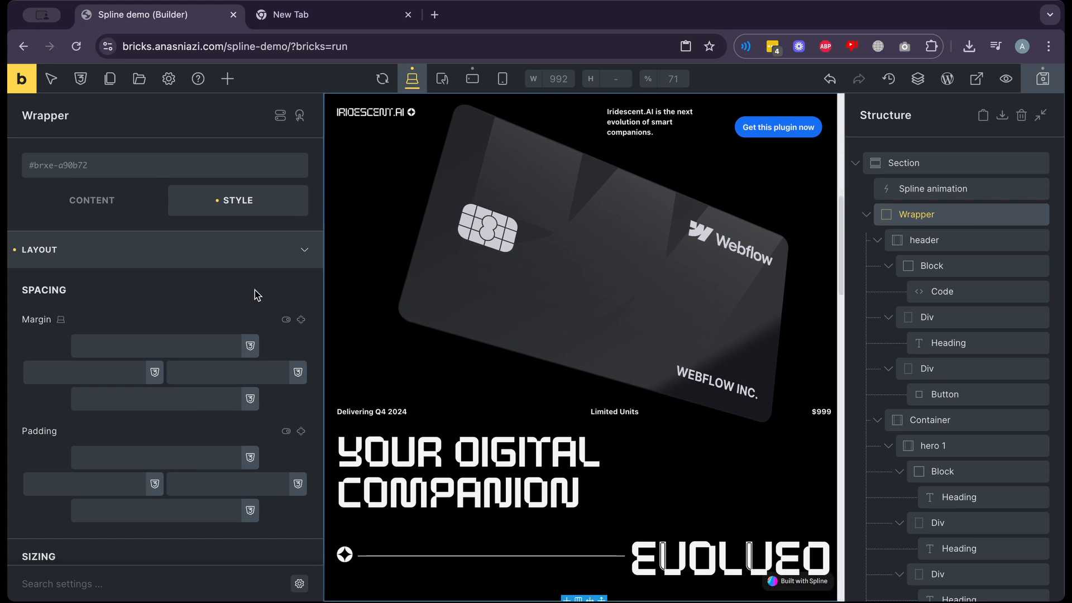
left_click(190, 351)
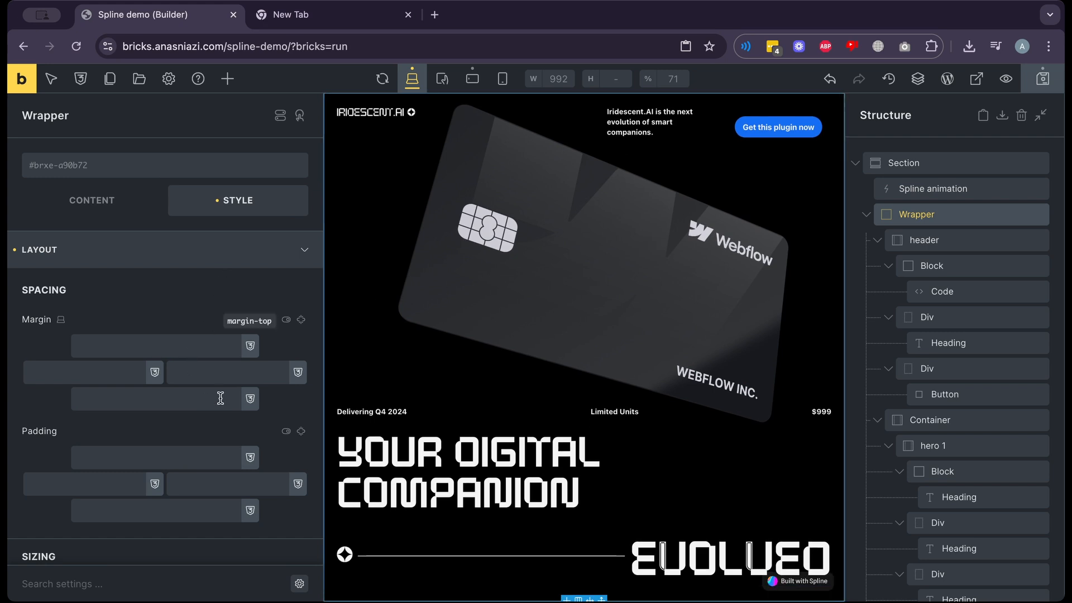
type("-100")
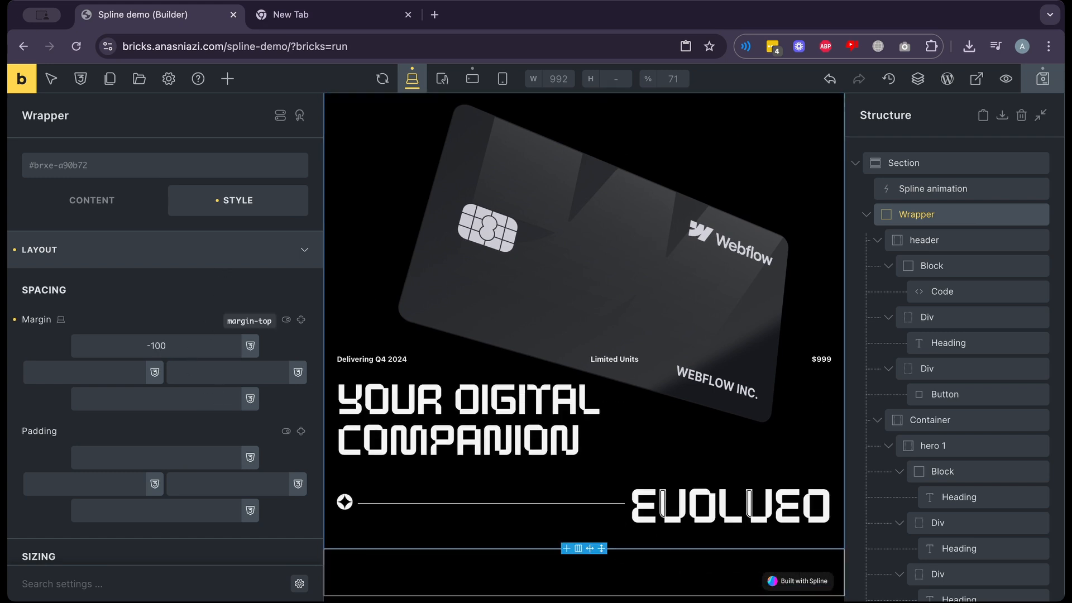
type("vh")
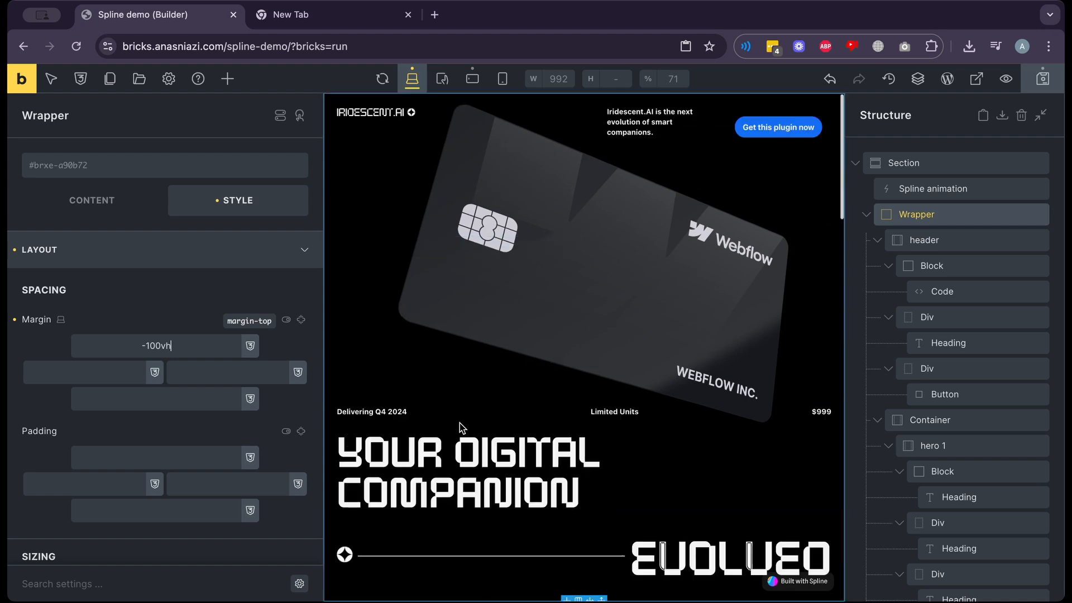
scroll(665, 343, "down", 10)
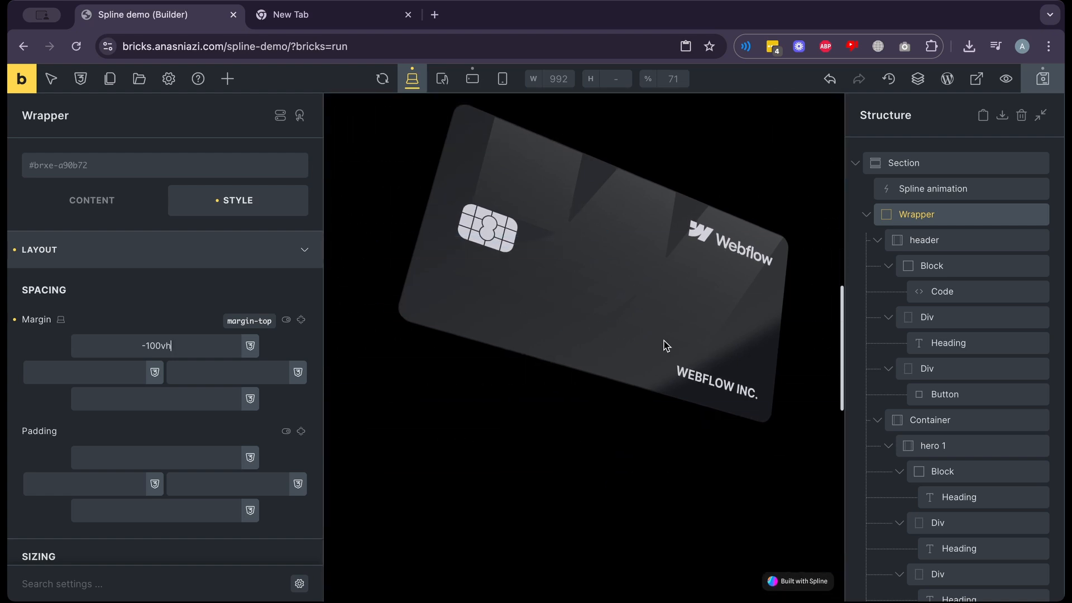
scroll(665, 345, "up", 10)
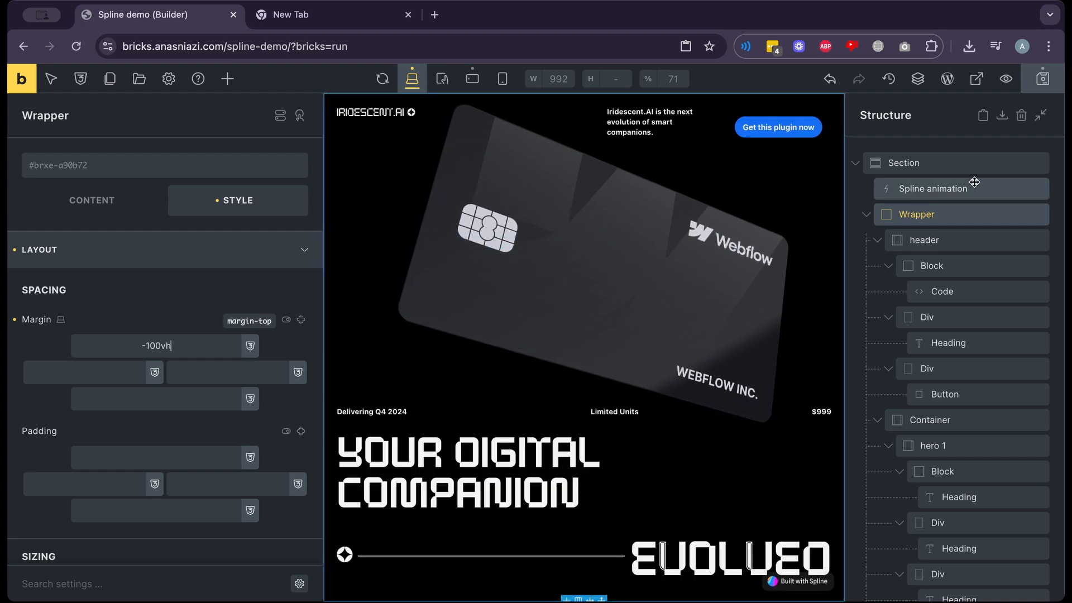
left_click(939, 194)
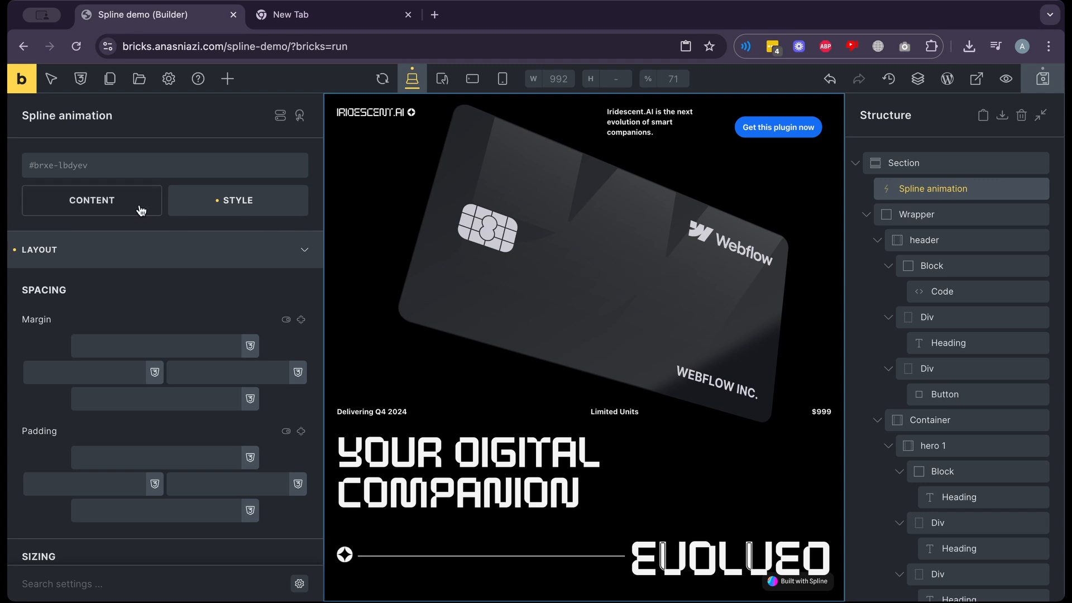
left_click(119, 205)
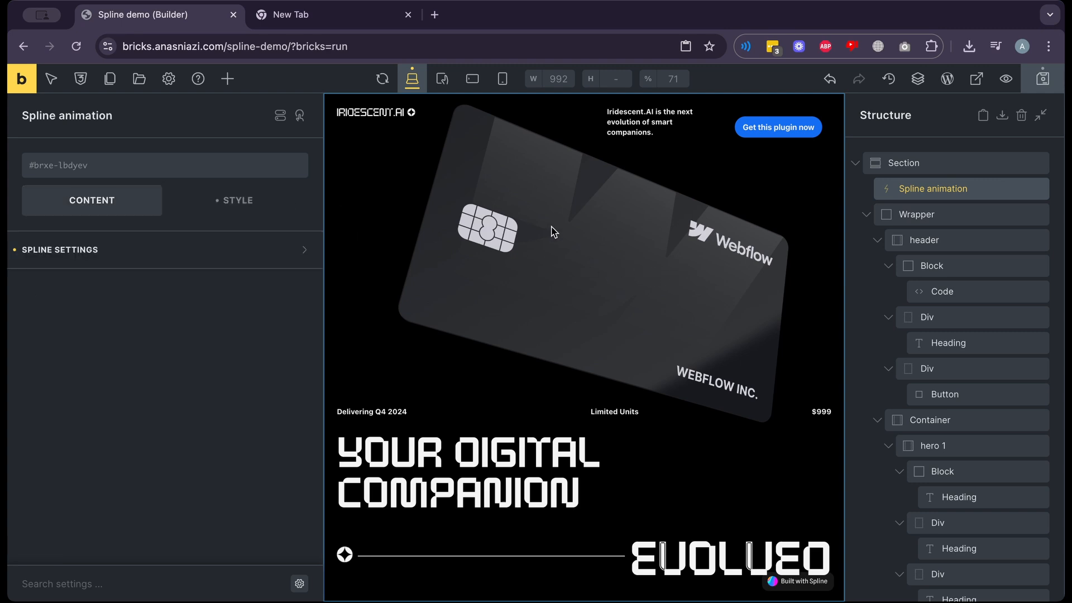
left_click(158, 248)
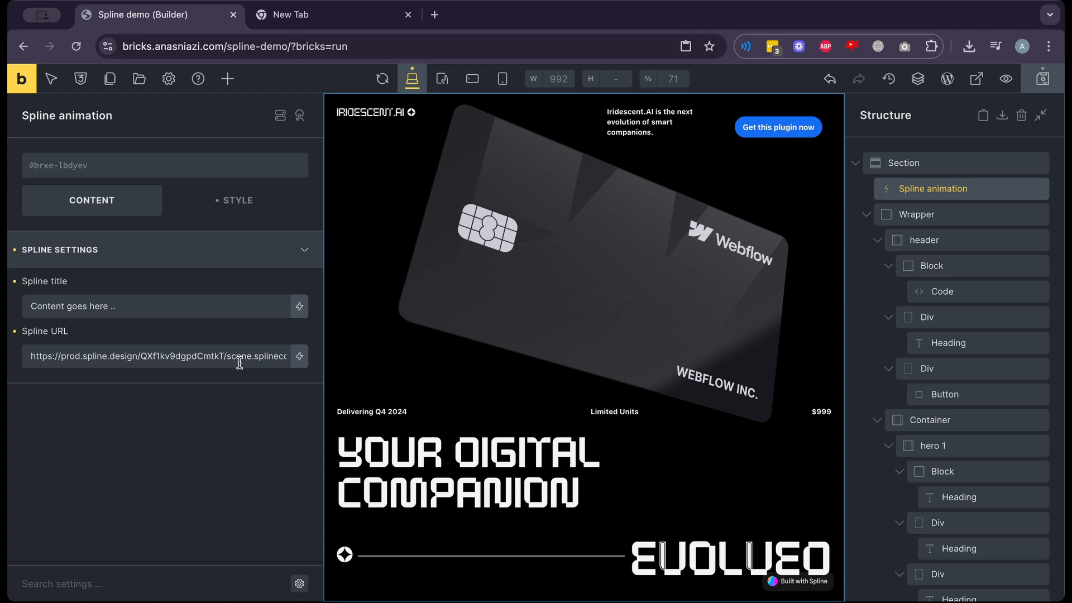
key("super+s")
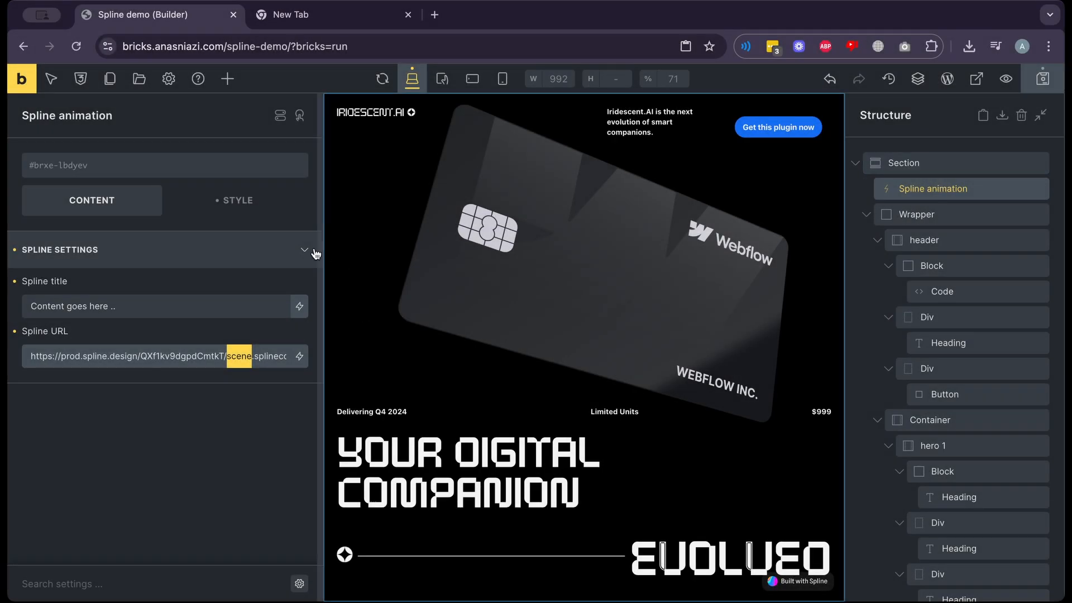
left_click(287, 253)
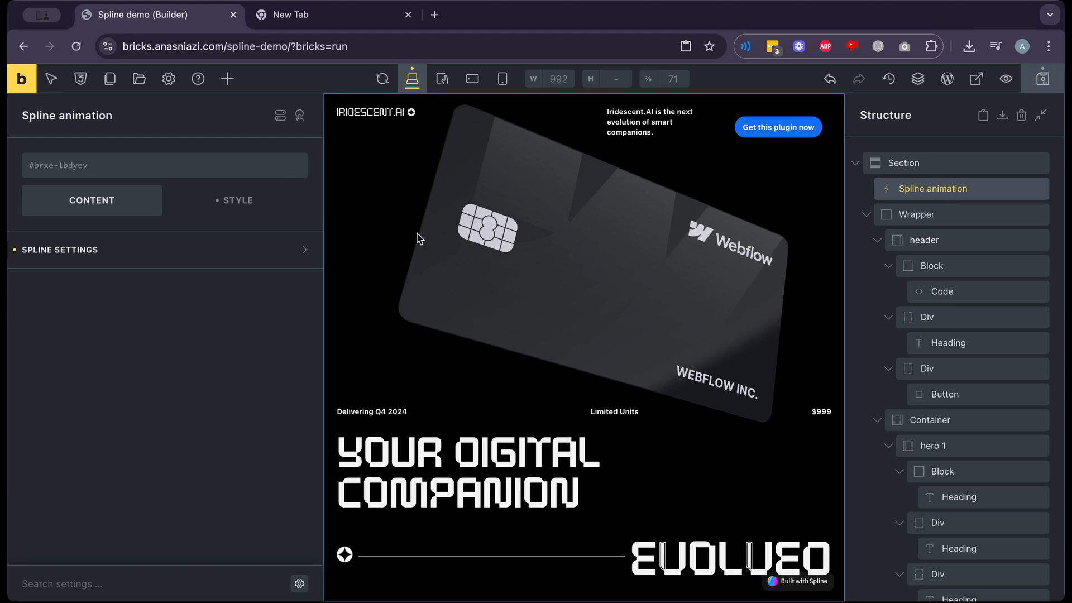
left_click(124, 268)
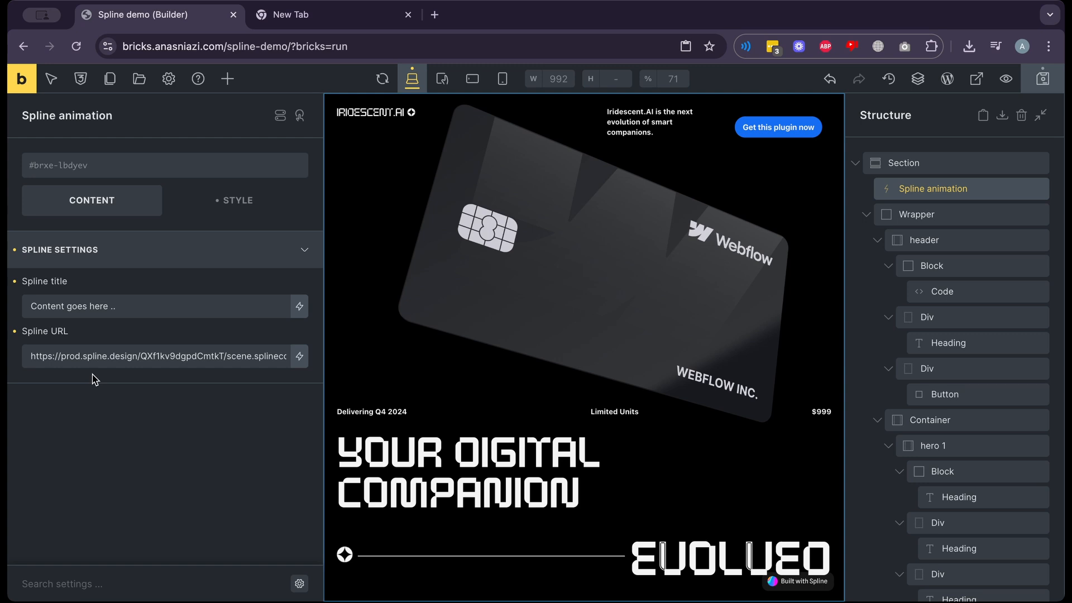
triple_click(162, 356)
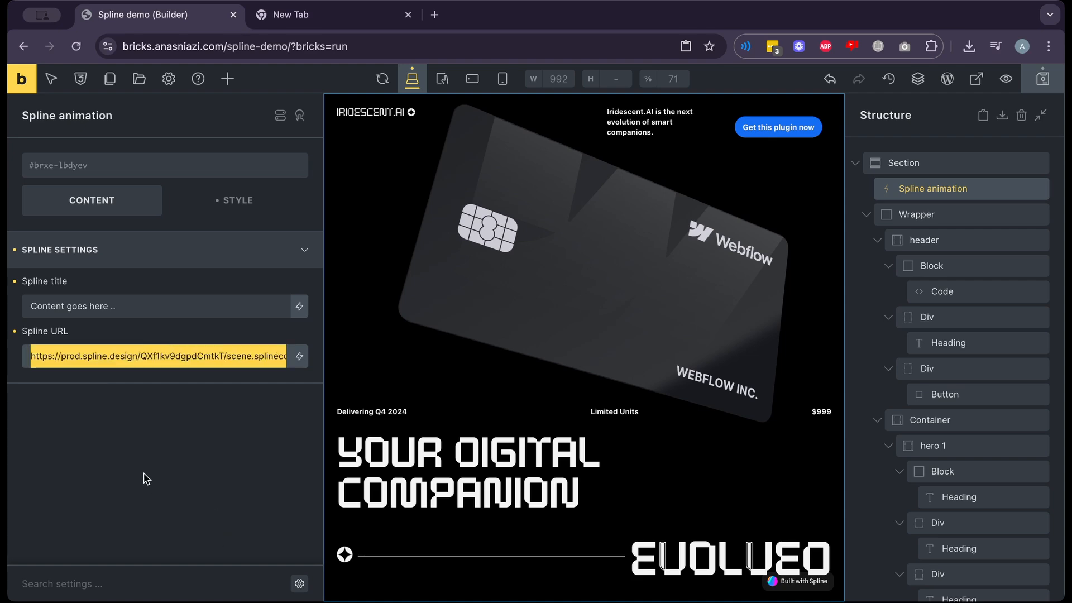
type("https://prod.spline.design/vJXoSpt0B2TvAmux/scene.splinecode")
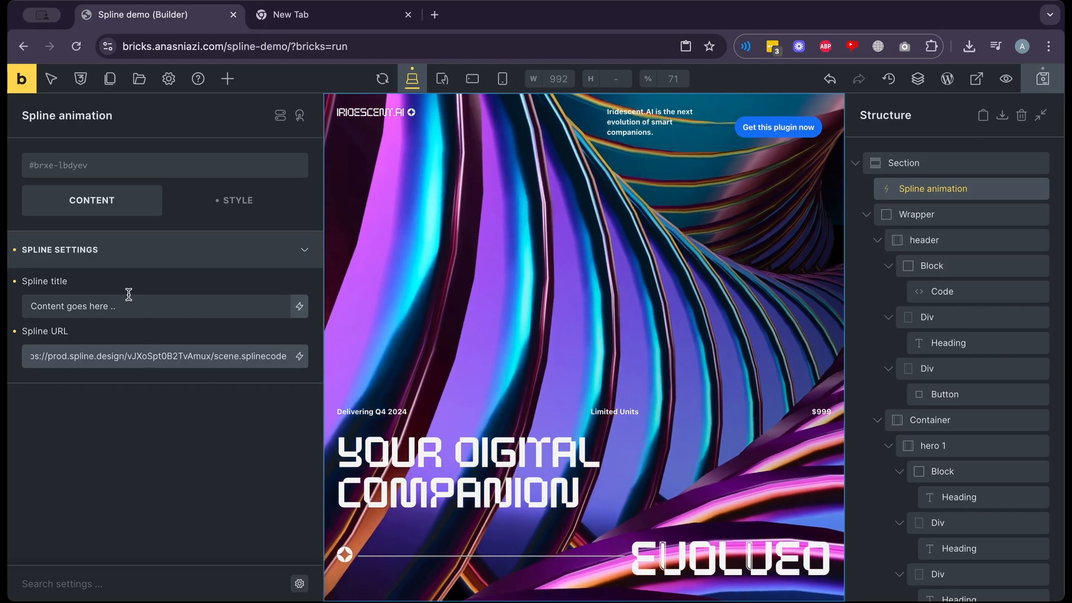
Set the Spline animation's title to "Spline desktop" and save the page
left_click(128, 295)
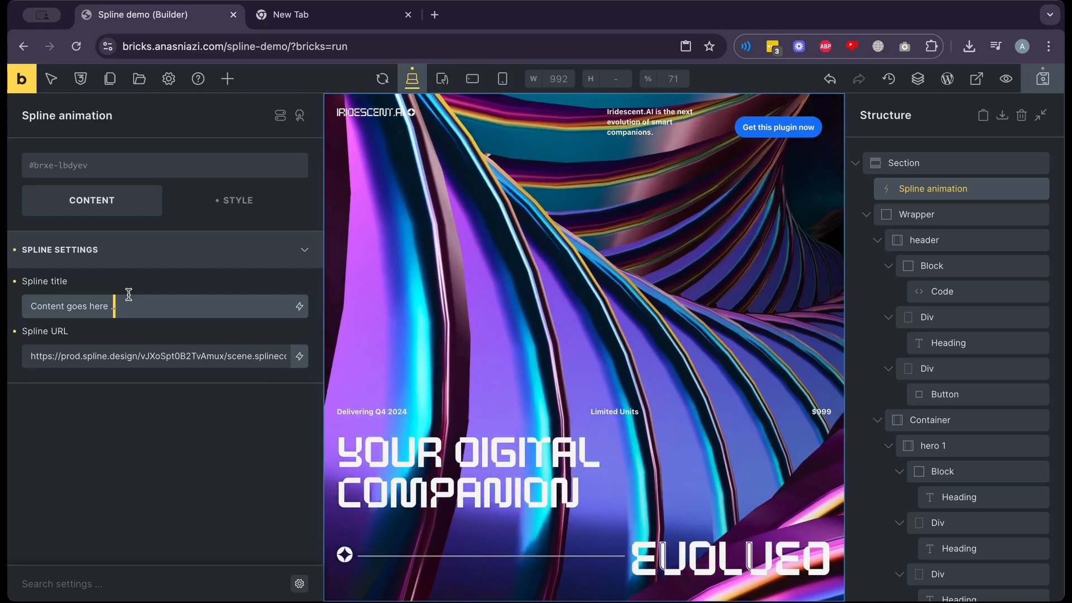
triple_click(125, 297)
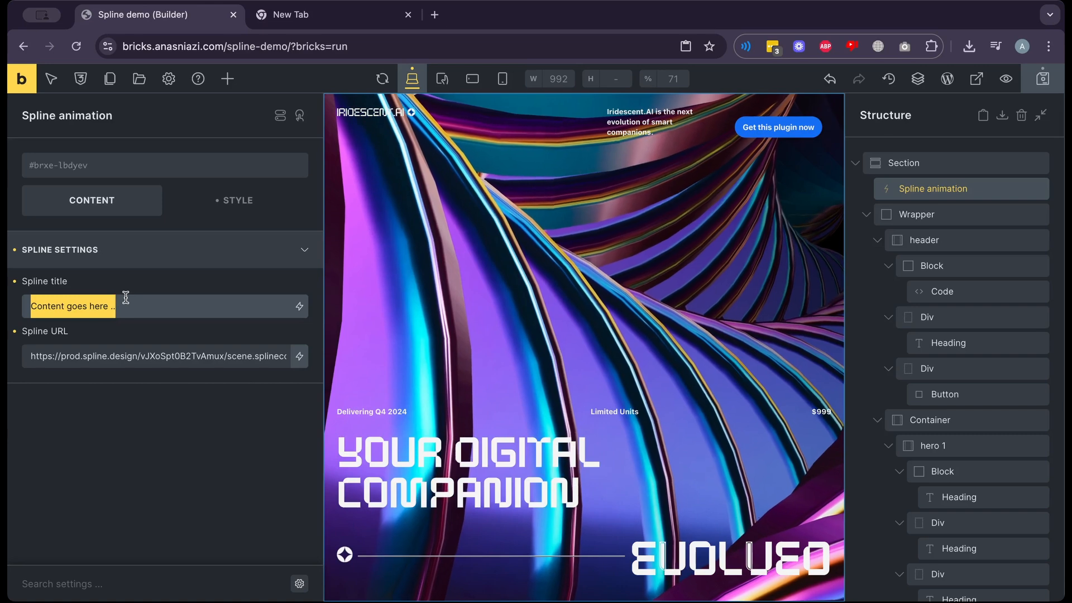
type("Sp")
key("BackSpace")
key("BackSpace")
type("Spl")
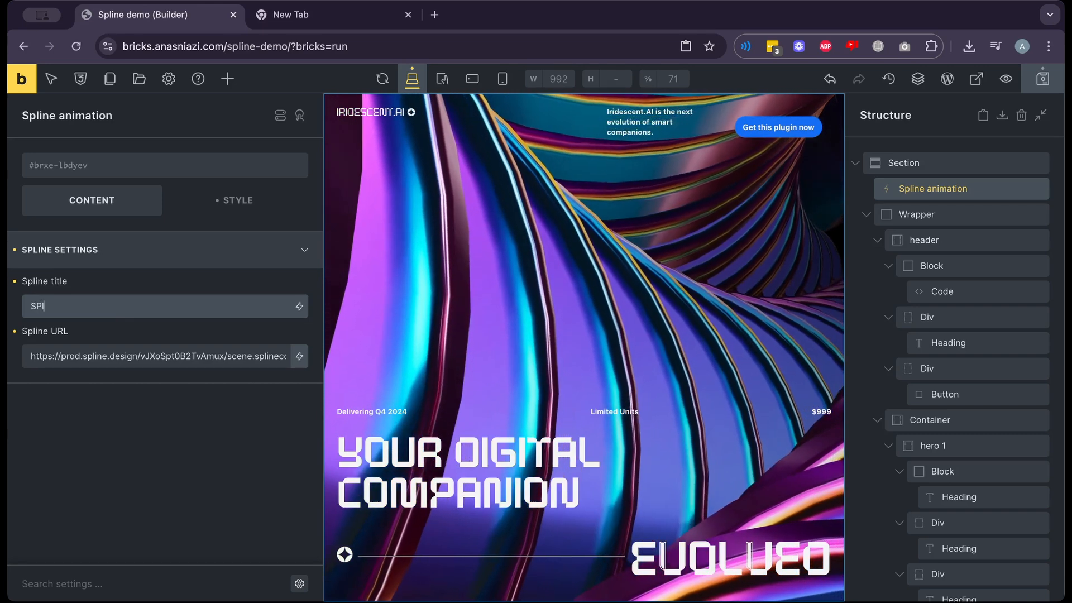
type("i")
key("BackSpace")
type("p")
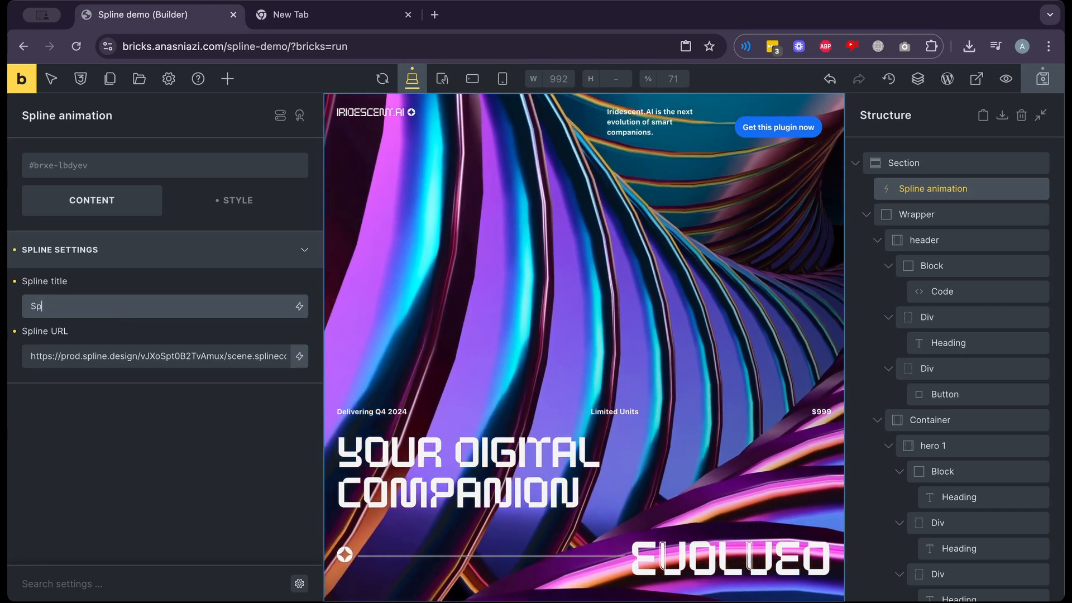
type("line desktop")
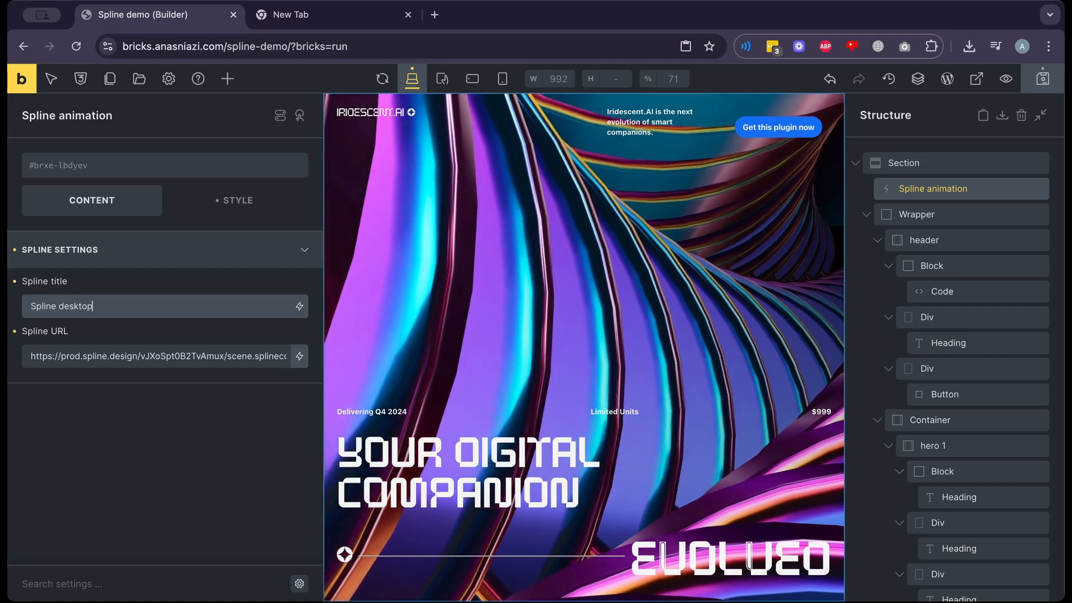
left_click(226, 443)
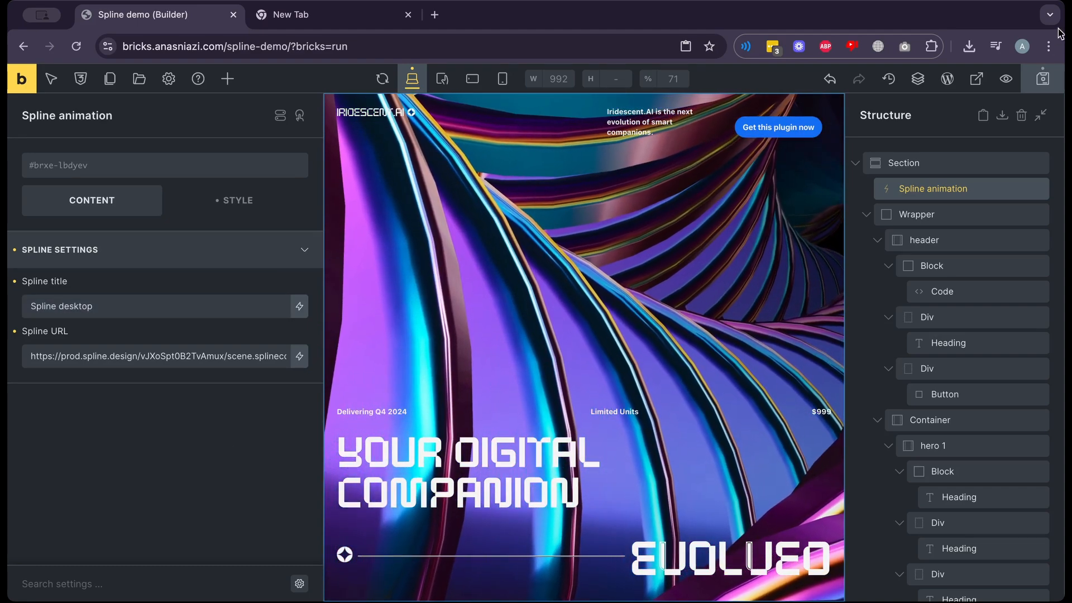
left_click(1049, 81)
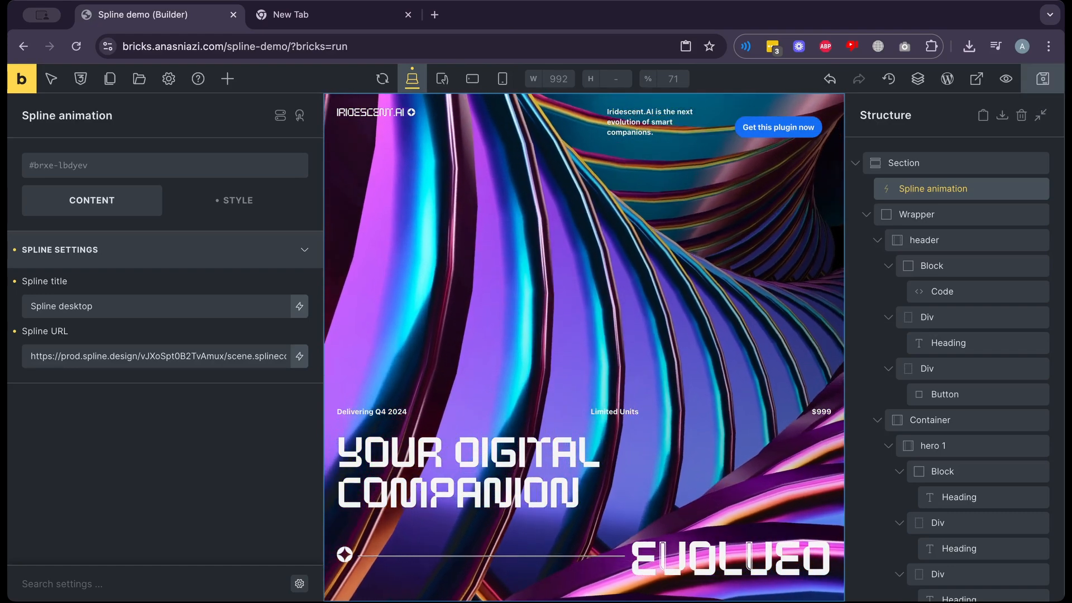
Open the site's WordPress admin dashboard in a new browser tab, keeping the builder open
left_click(408, 15)
left_click(335, 46)
key("ctrl+c")
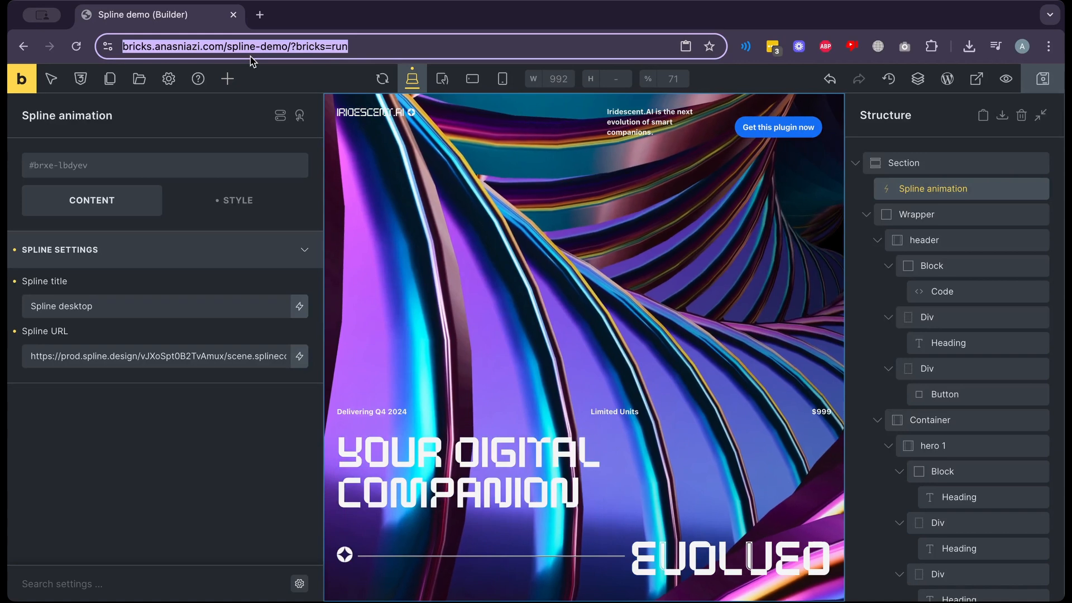
key("ctrl+t")
key("ctrl+v")
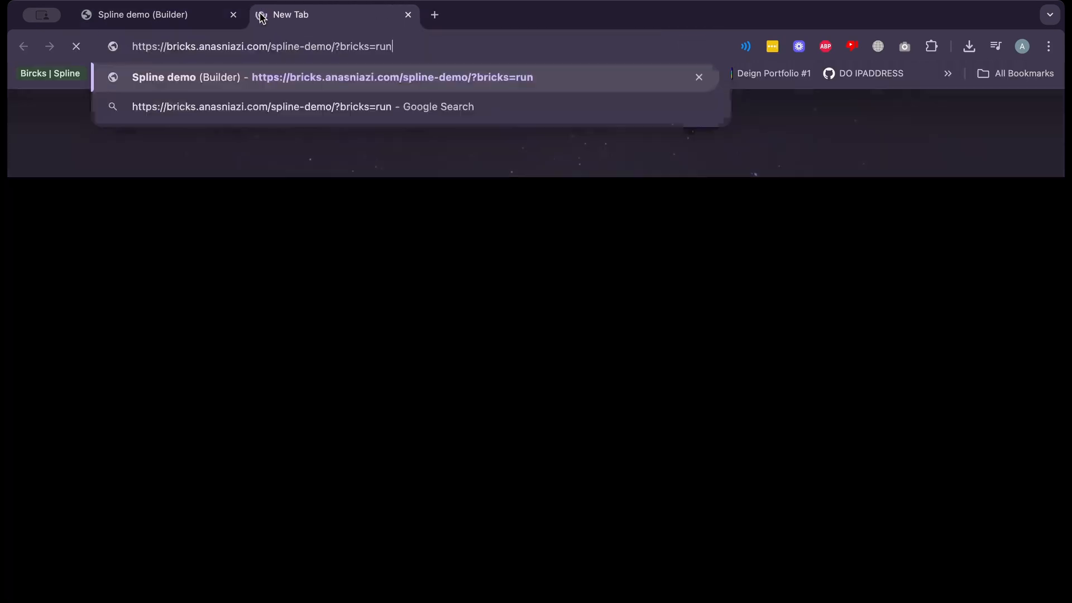
left_click_drag(272, 46, 588, 51)
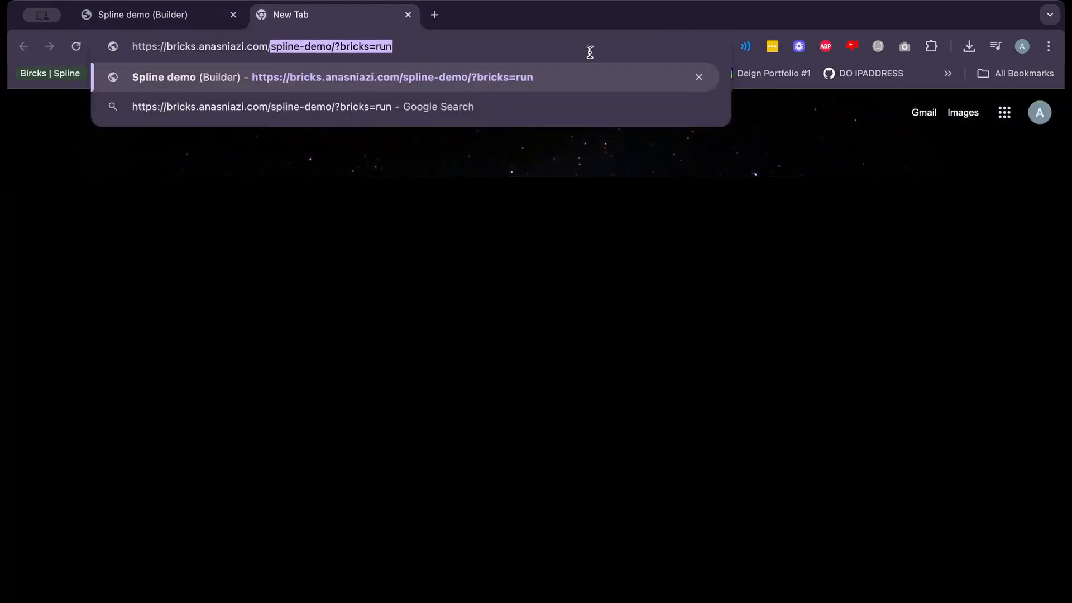
type("w")
key("Return")
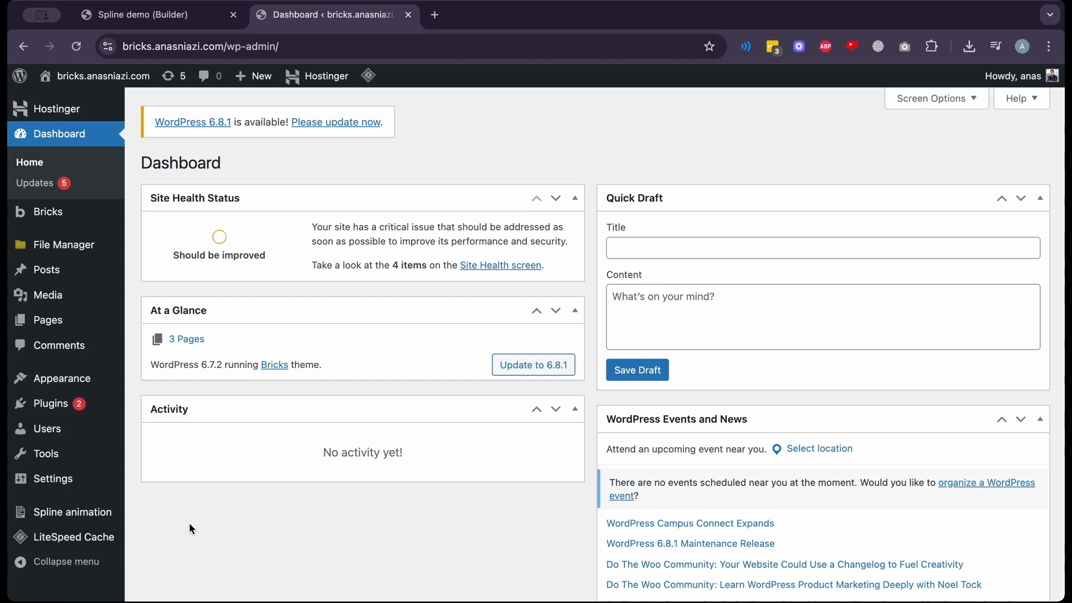
Open the Spline animation plugin's editor and load the "Spline demo" page in it
mouse_move(108, 521)
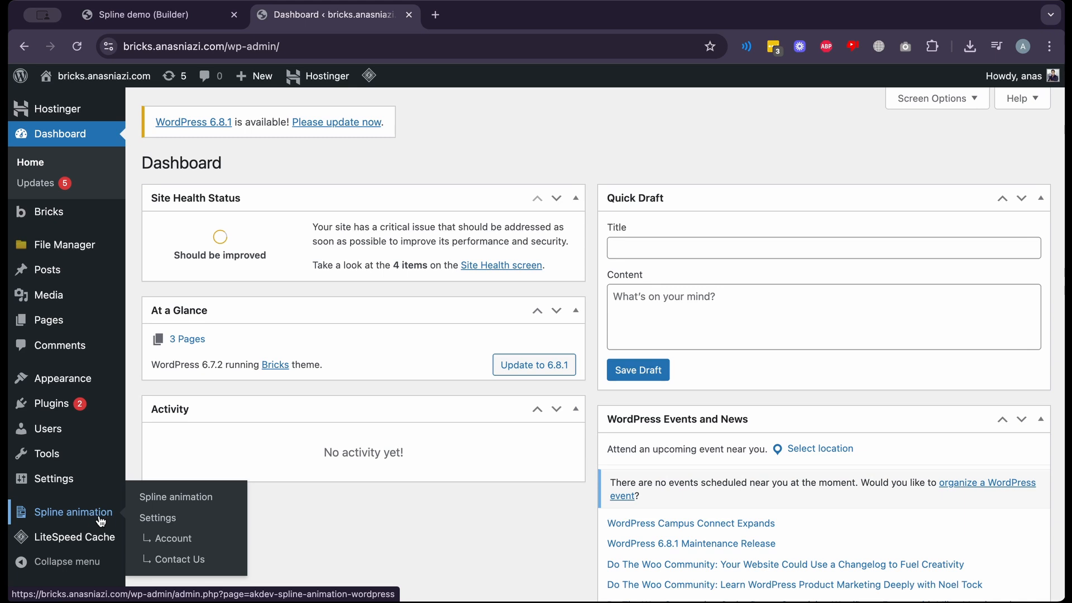
left_click(165, 502)
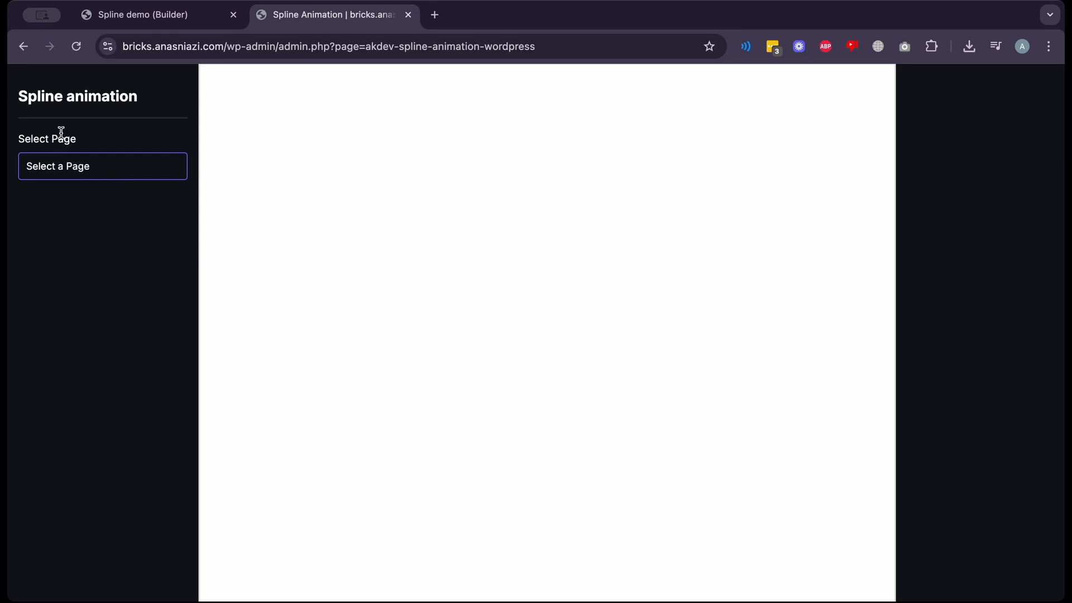
left_click(102, 173)
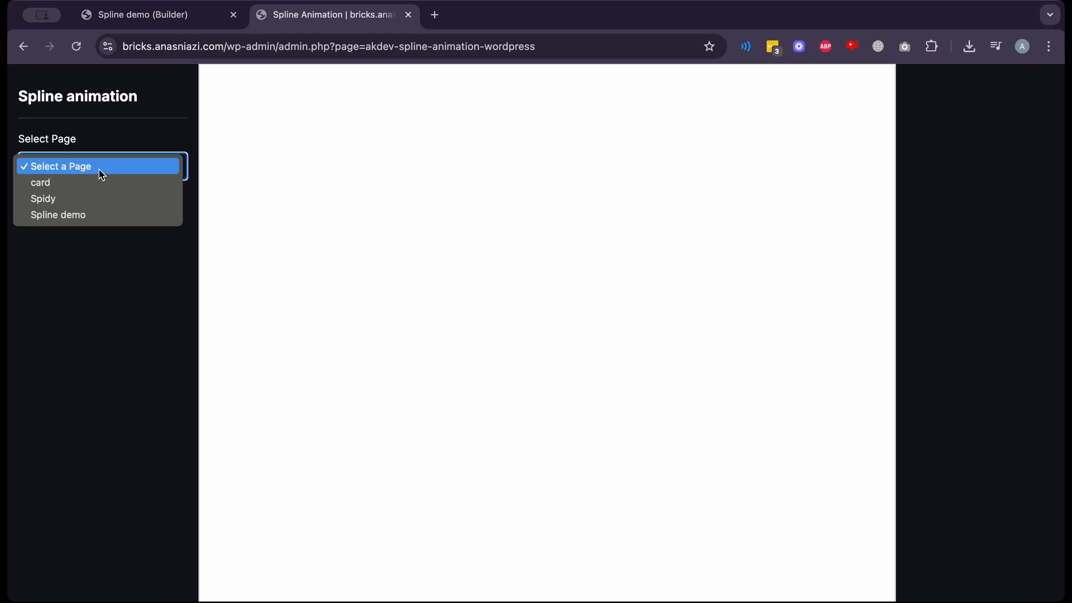
left_click(89, 216)
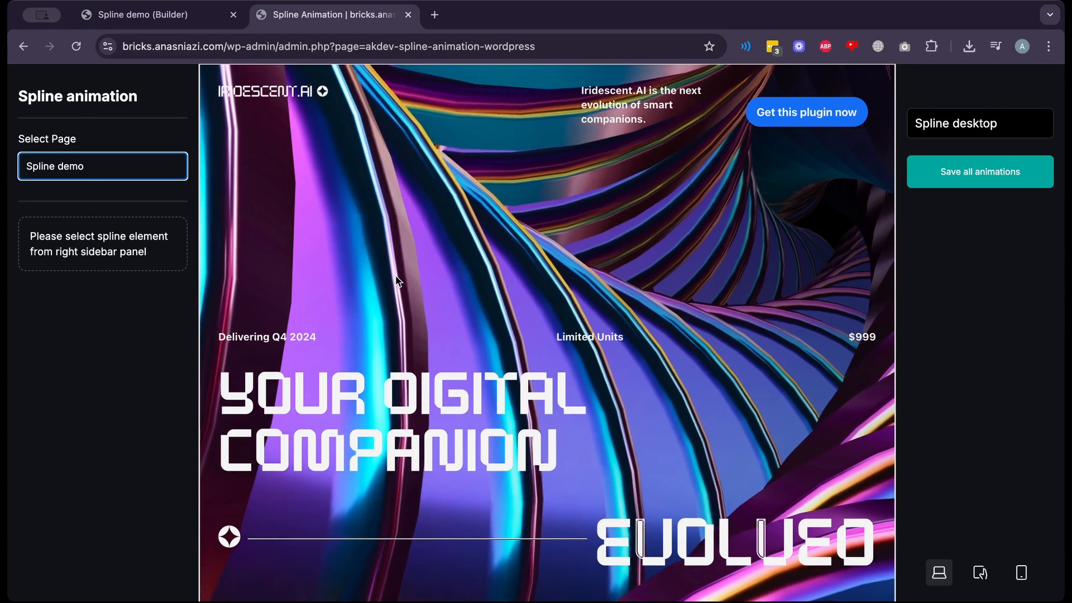
Review the page preview from hero to closing section and at tablet and mobile sizes, returning to the desktop view
scroll(541, 103, "down", 10)
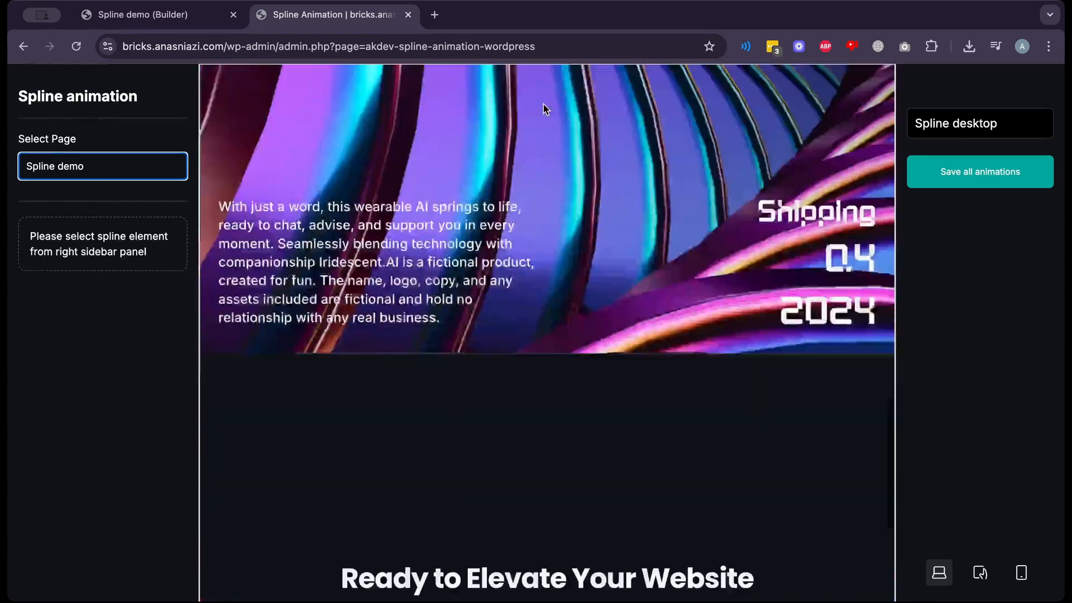
scroll(546, 109, "up", 10)
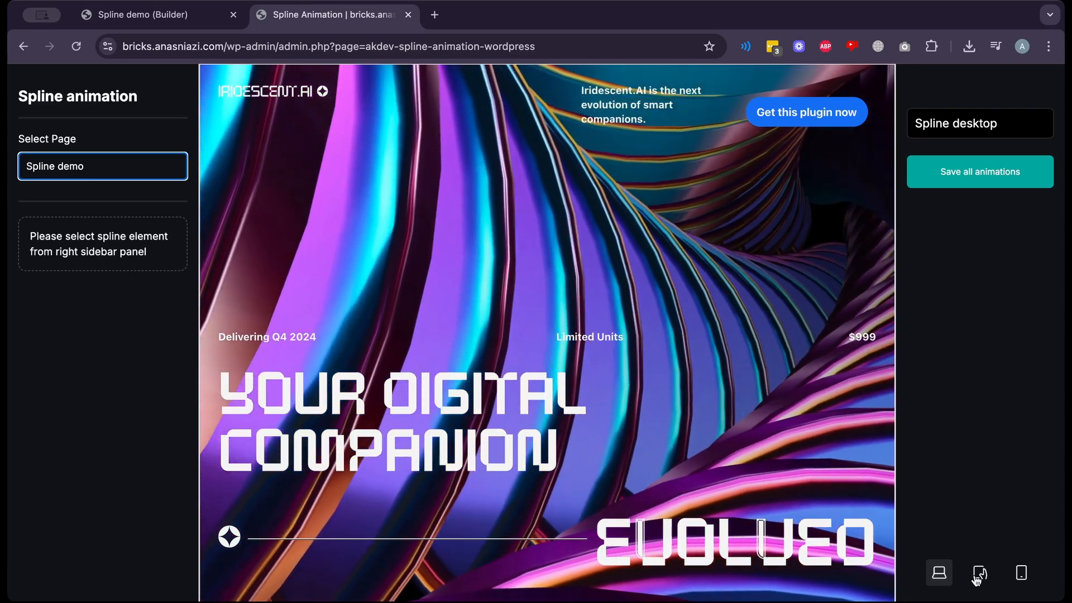
left_click(977, 577)
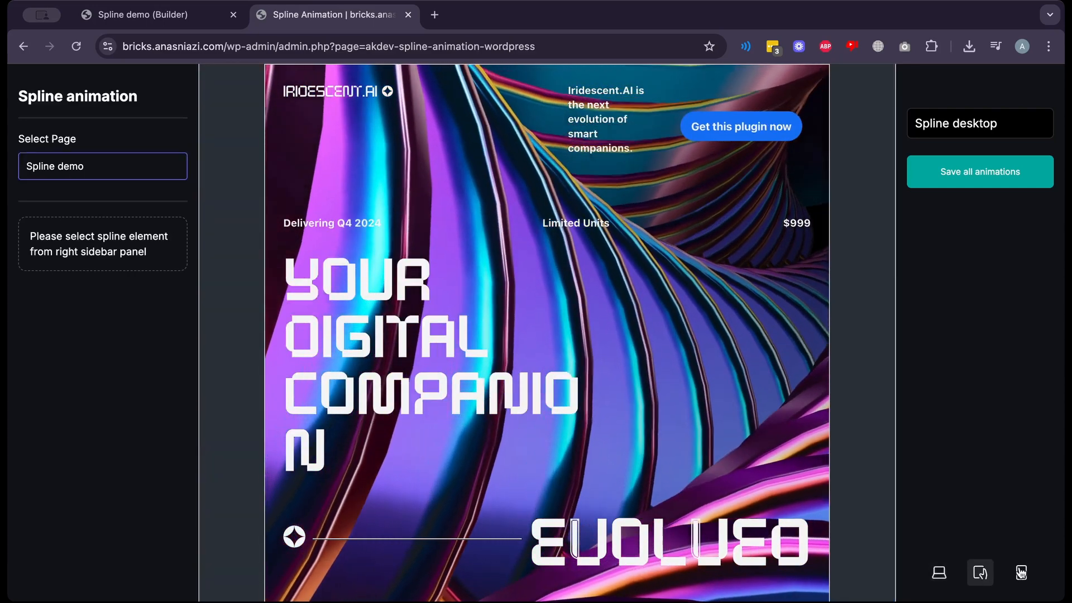
left_click(1021, 572)
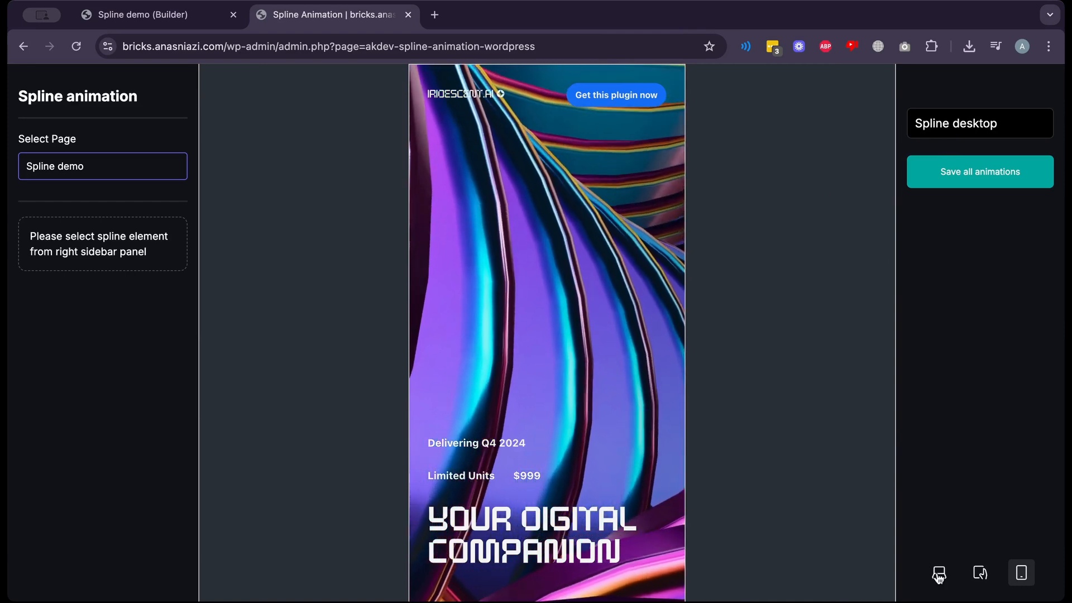
left_click(939, 574)
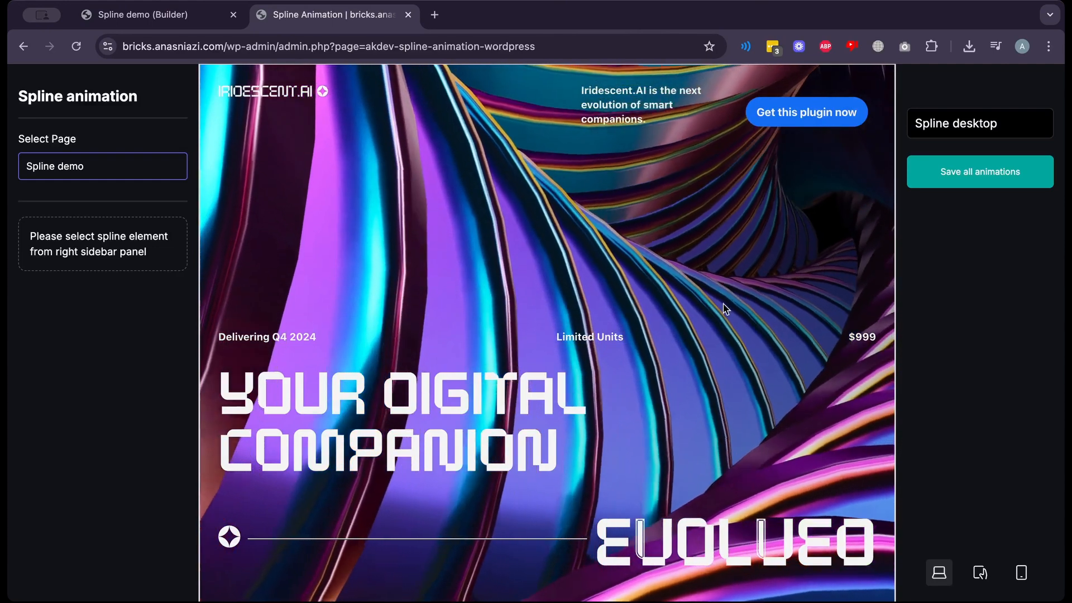
Select the "Spline desktop" element and set its 0% animation point to Fully Visible
left_click(934, 124)
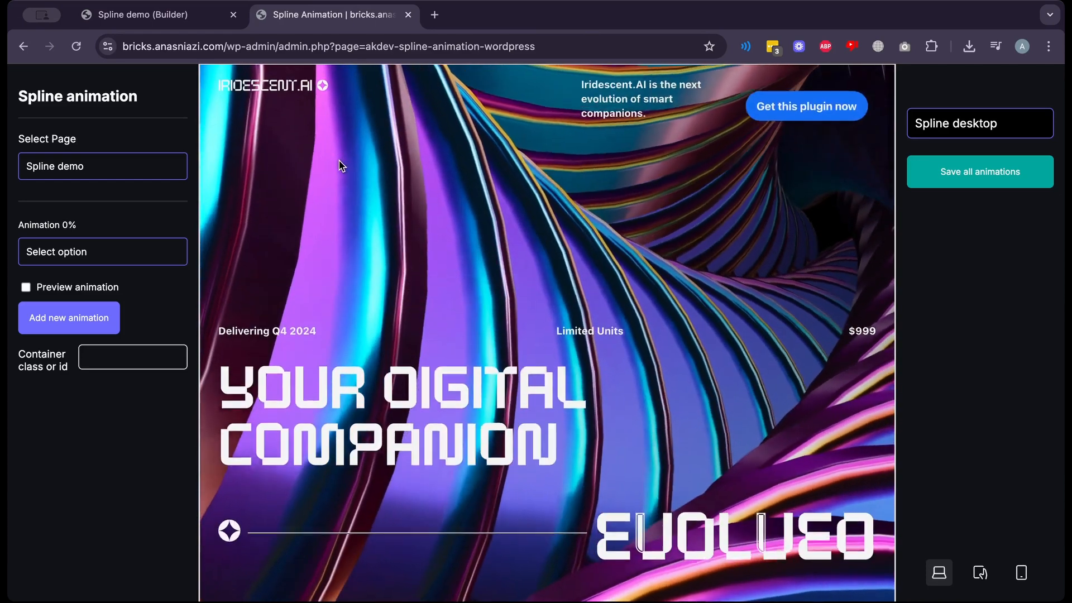
left_click(32, 258)
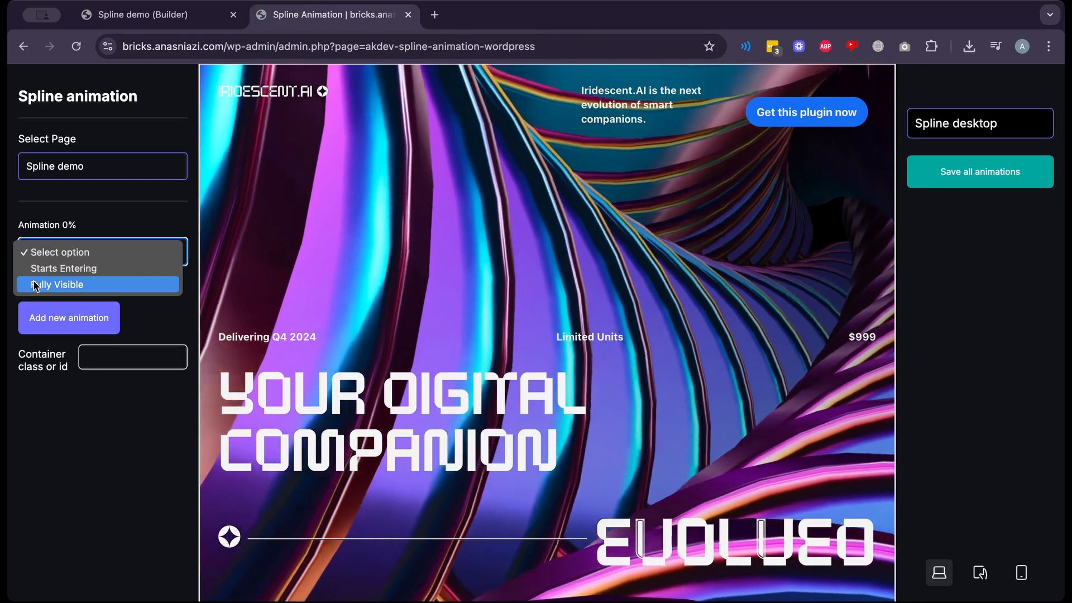
left_click(104, 284)
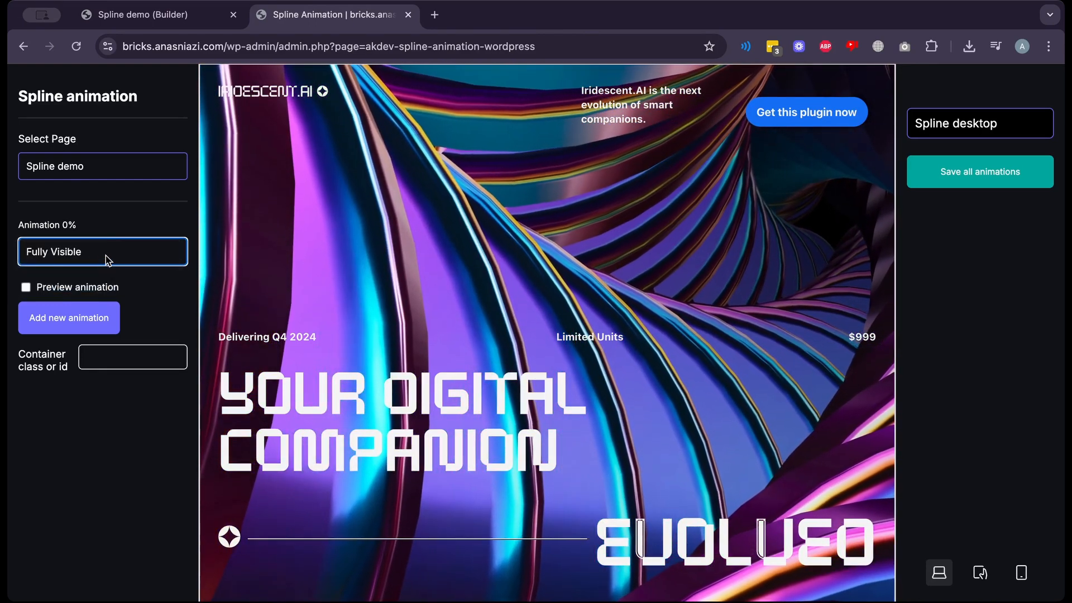
left_click(107, 258)
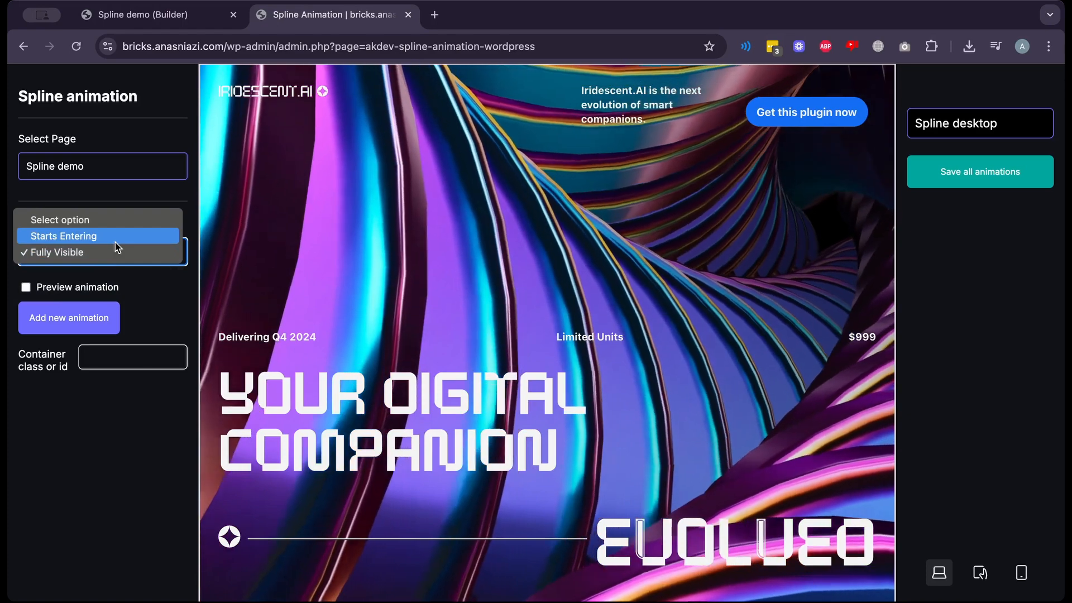
left_click(91, 456)
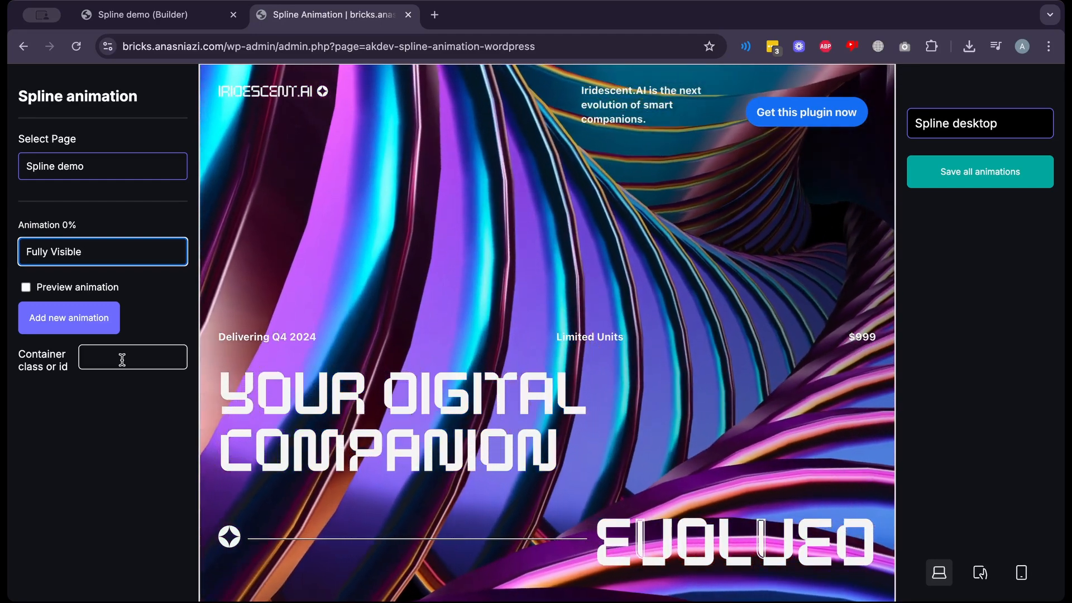
Switch to the Spline demo builder and copy the CSS ID of the outer Section that contains the Spline animation
left_click(145, 15)
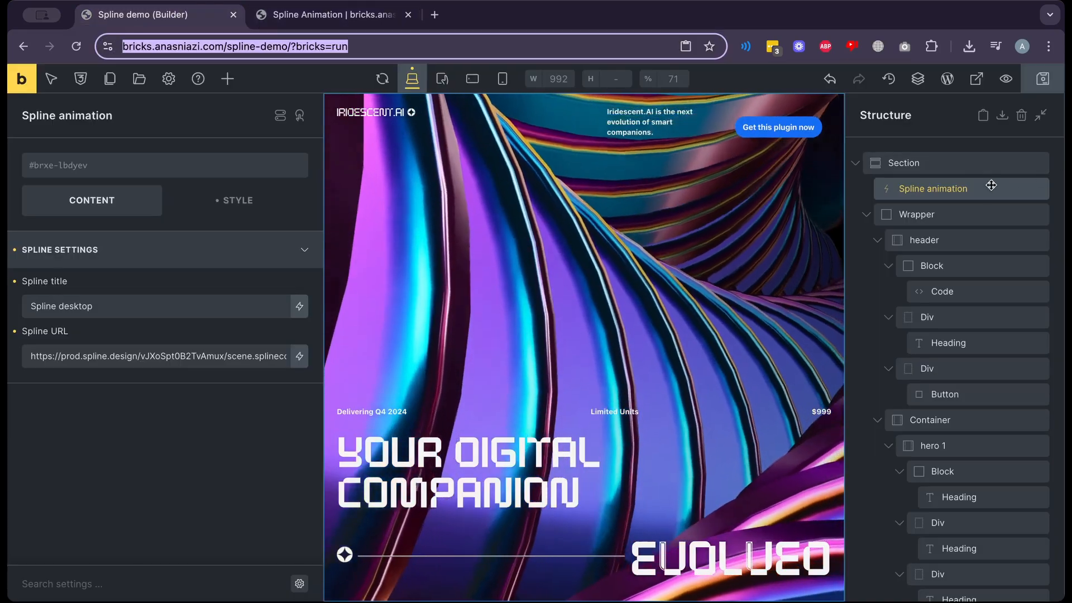
left_click(963, 159)
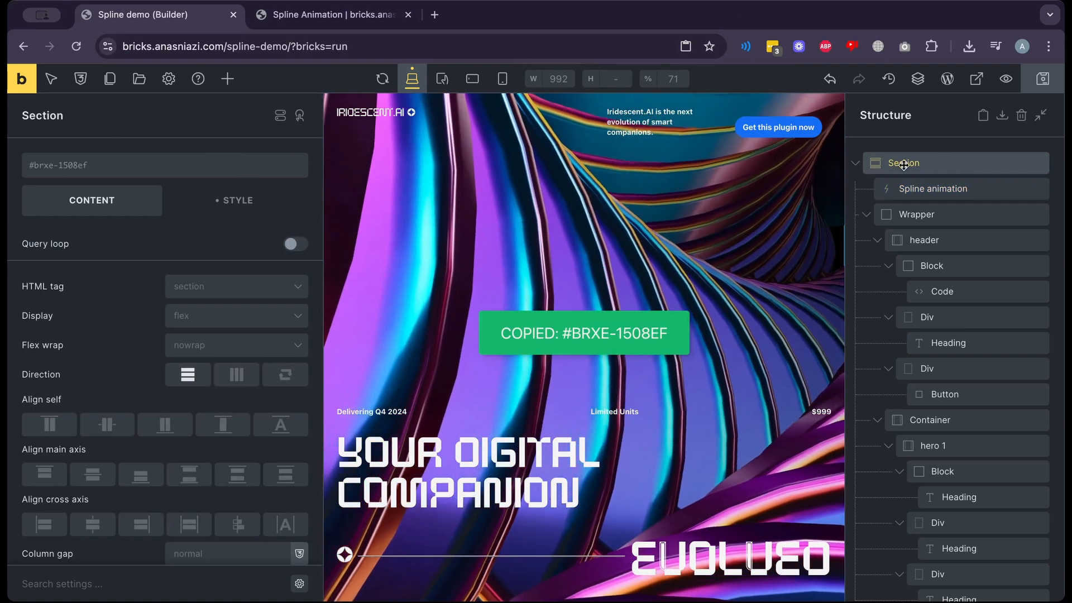
scroll(669, 198, "down", 10)
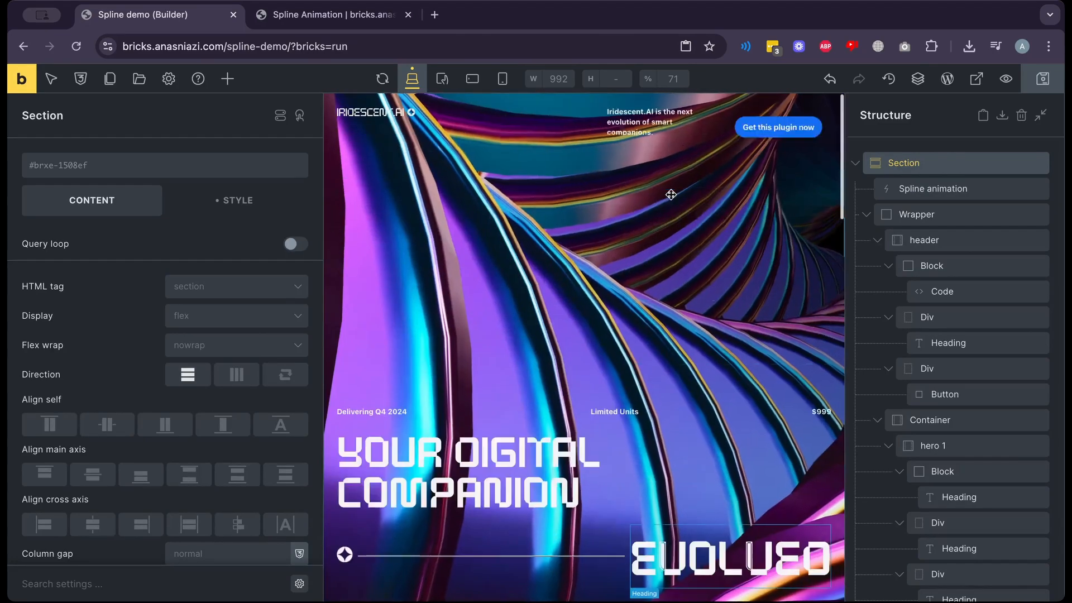
scroll(671, 194, "down", 10)
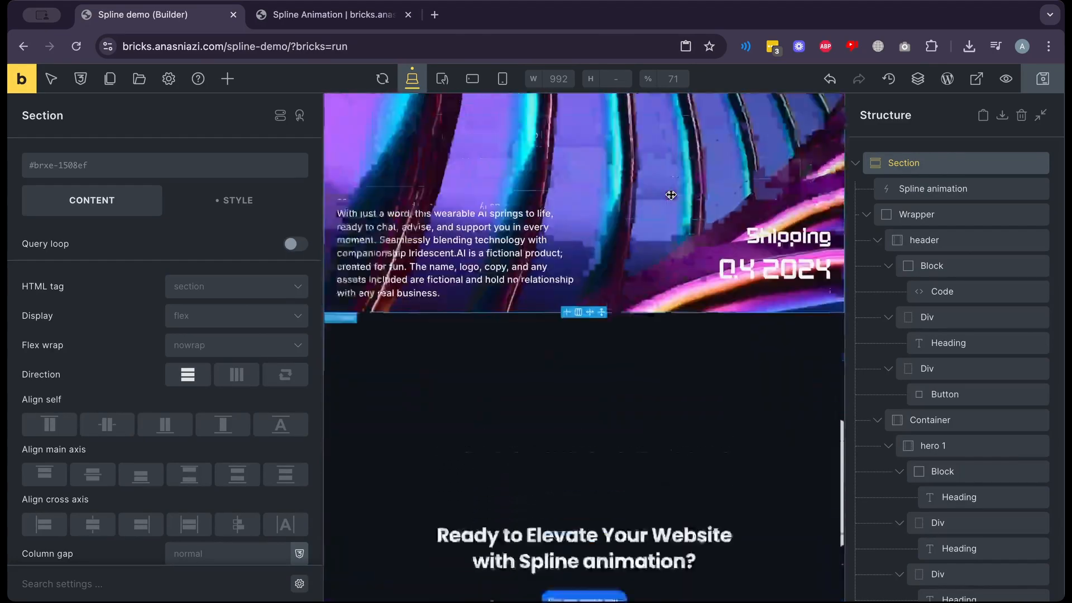
scroll(671, 195, "up", 5)
scroll(671, 197, "down", 8)
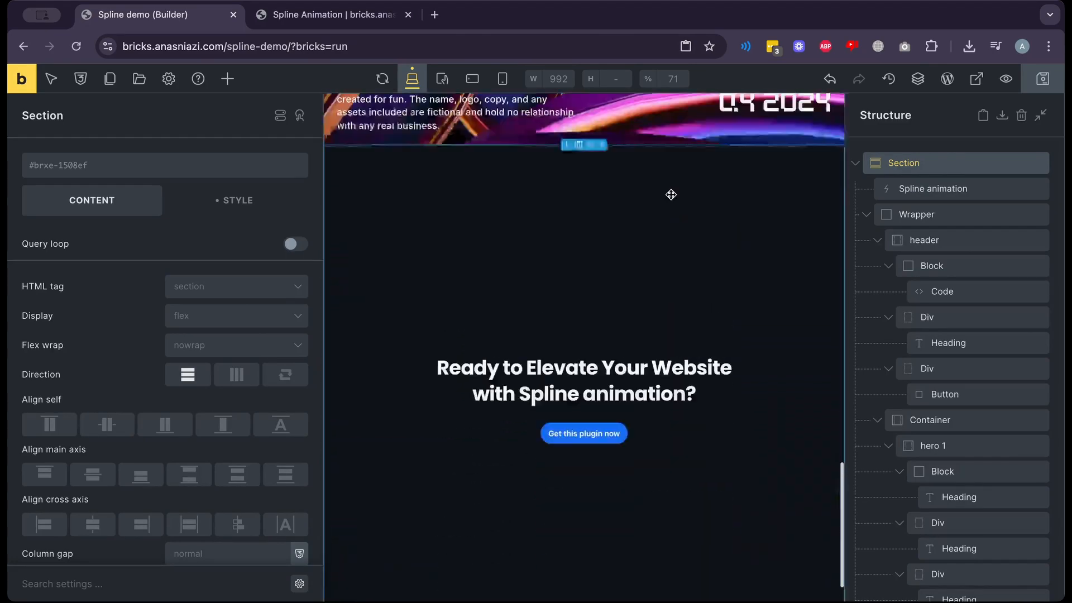
scroll(671, 194, "up", 15)
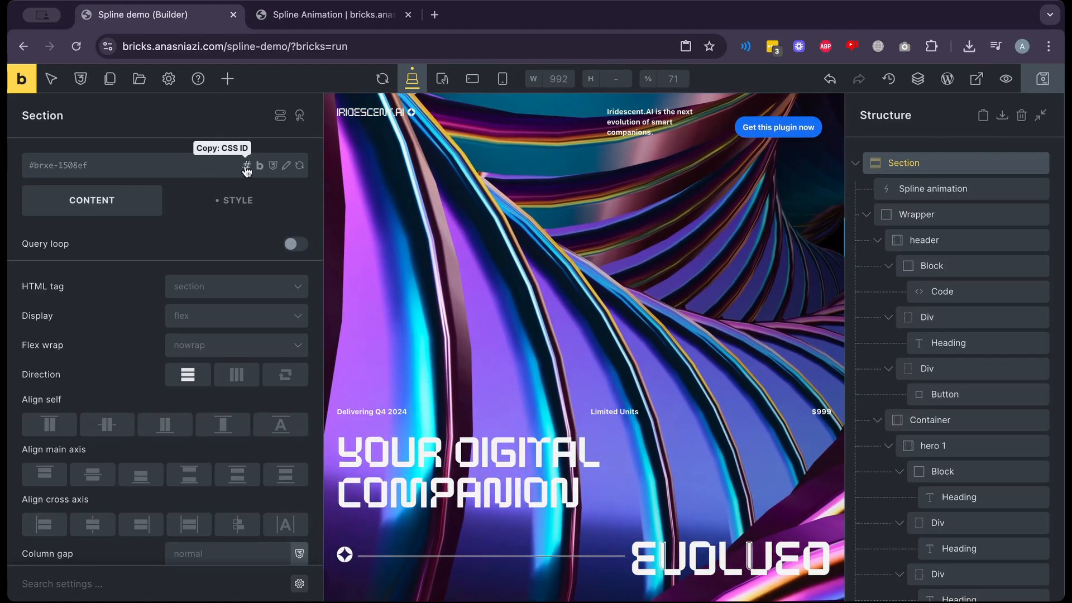
left_click(246, 165)
Return to the Spline animation editor and set the container class or id to #brxe-1508ef
left_click(334, 14)
left_click(151, 365)
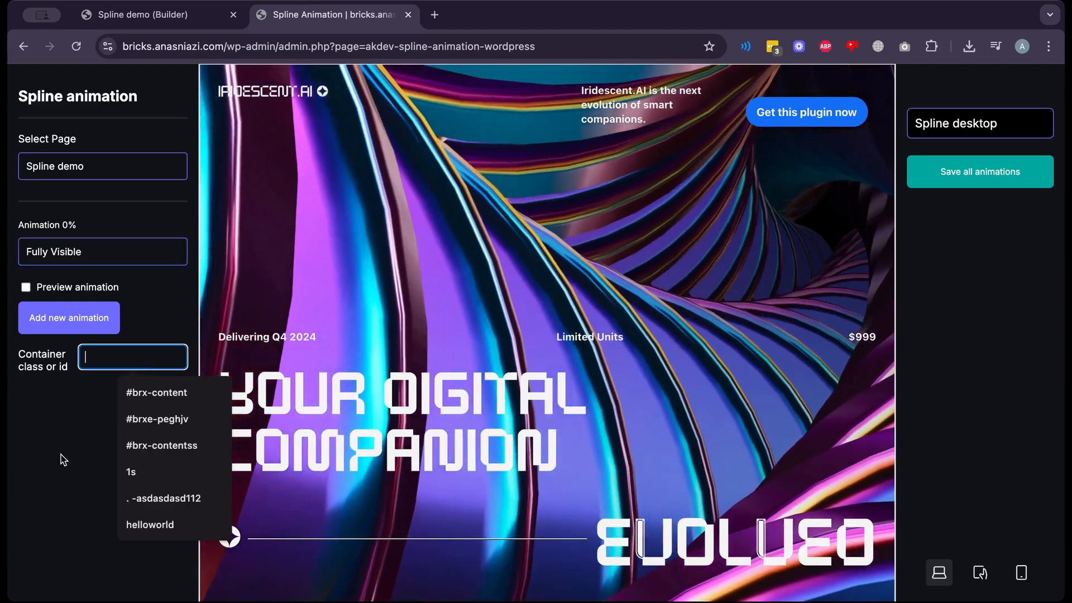
type("#brxe-1508ef")
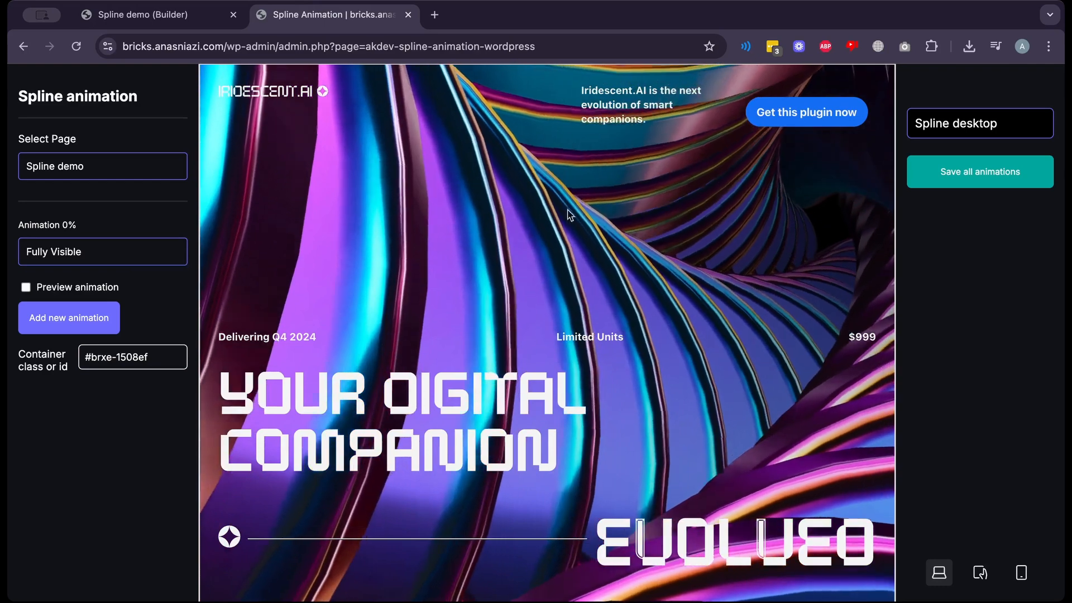
Check how the container's scroll percentage changes between the hero and the closing section of the page preview
scroll(569, 239, "down", 2)
scroll(573, 244, "up", 2)
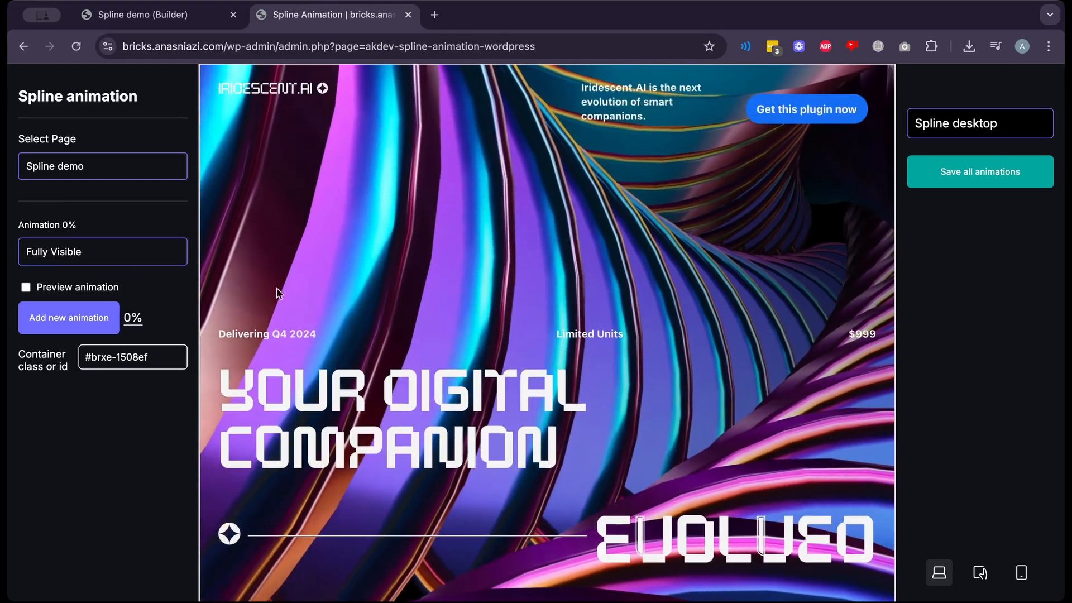
scroll(338, 268, "down", 5)
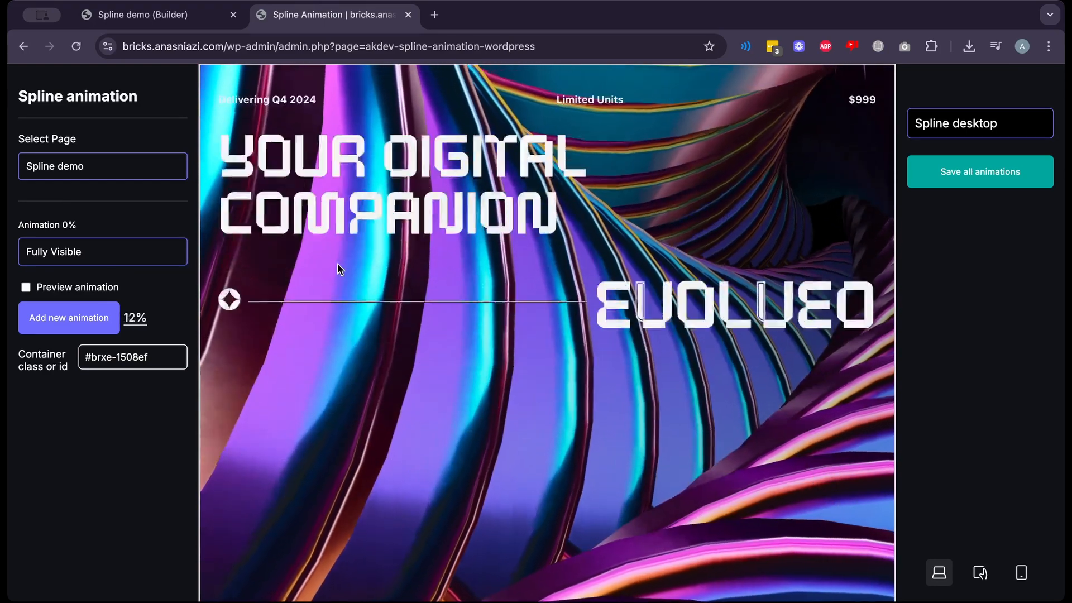
scroll(338, 268, "down", 10)
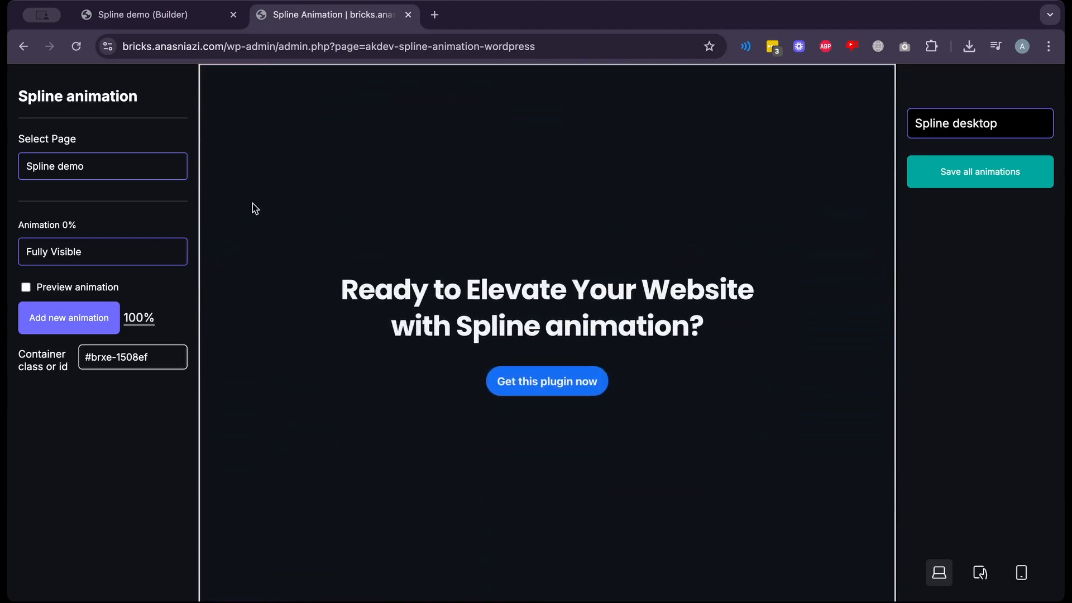
scroll(309, 184, "up", 5)
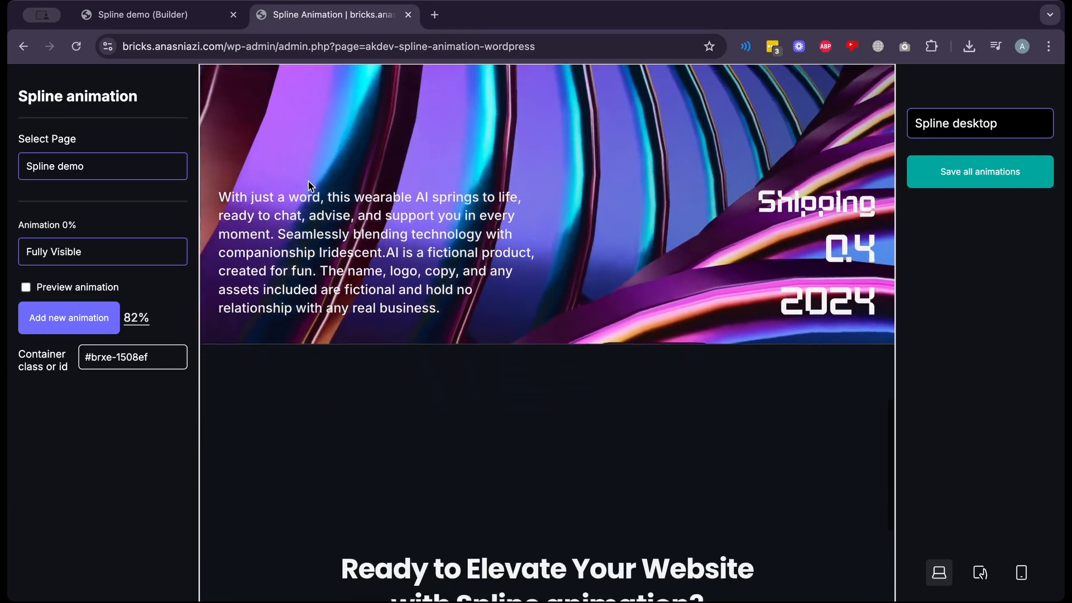
scroll(309, 184, "down", 3)
scroll(313, 189, "up", 1)
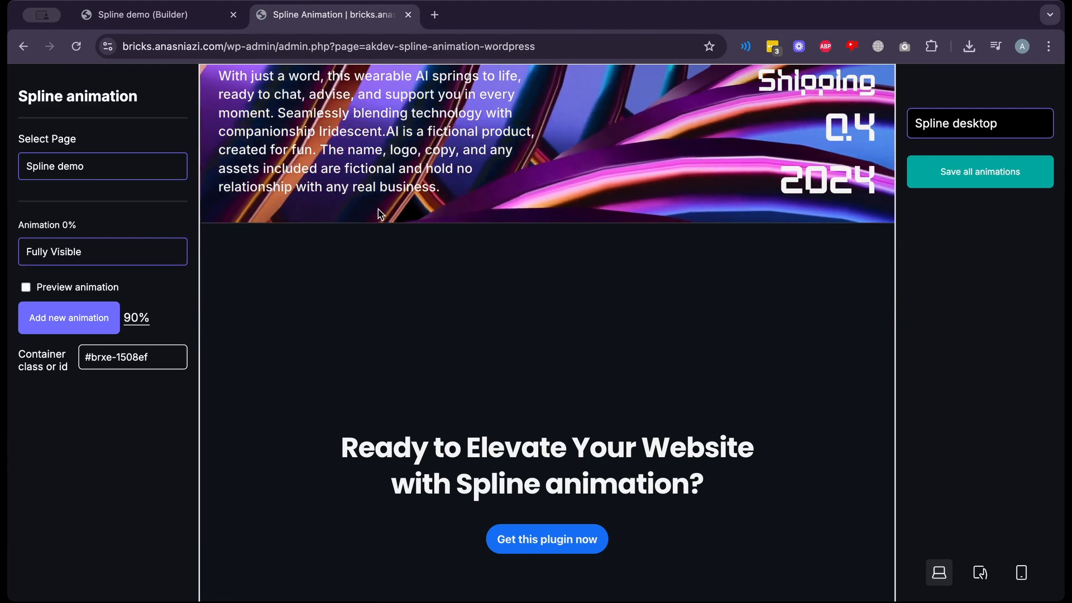
scroll(379, 213, "down", 3)
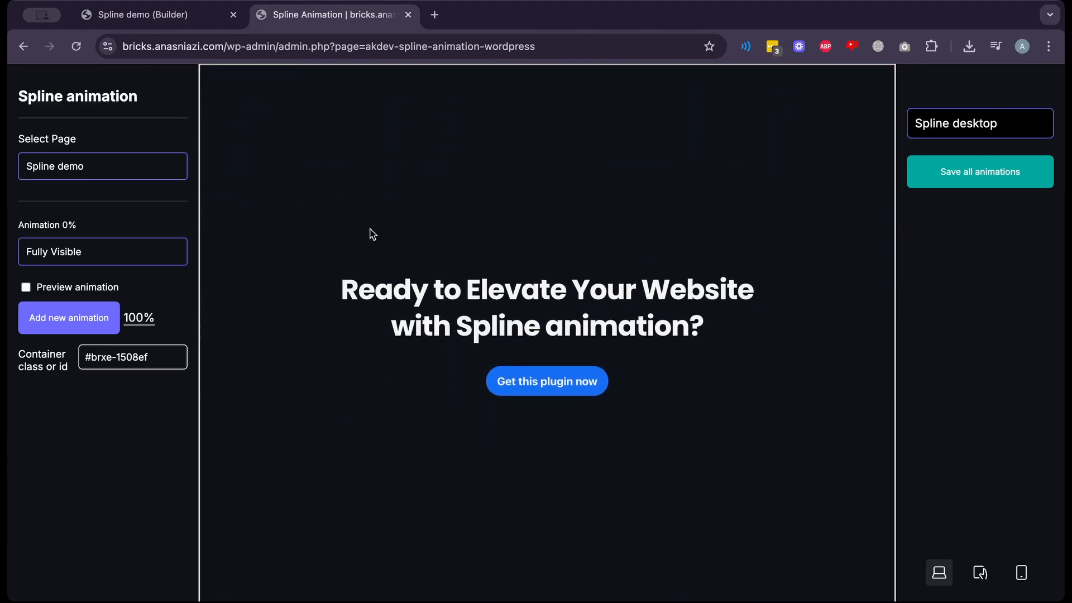
scroll(335, 296, "up", 10)
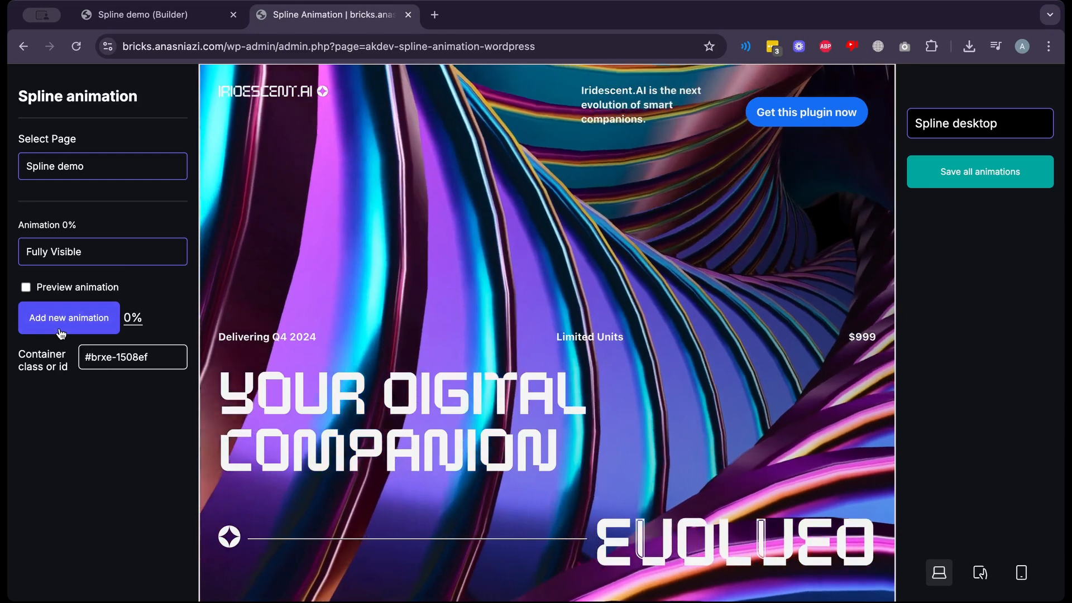
Add a new animation keyframe to the Spline desktop element and look over its position, rotation, scale, frame and easing settings
left_click(61, 333)
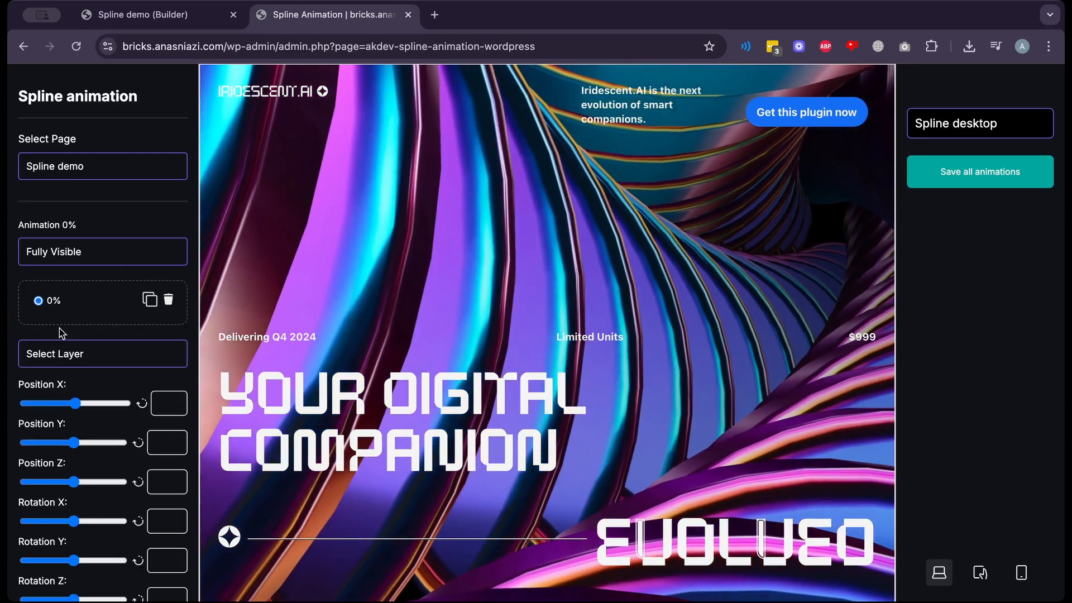
scroll(62, 333, "down", 6)
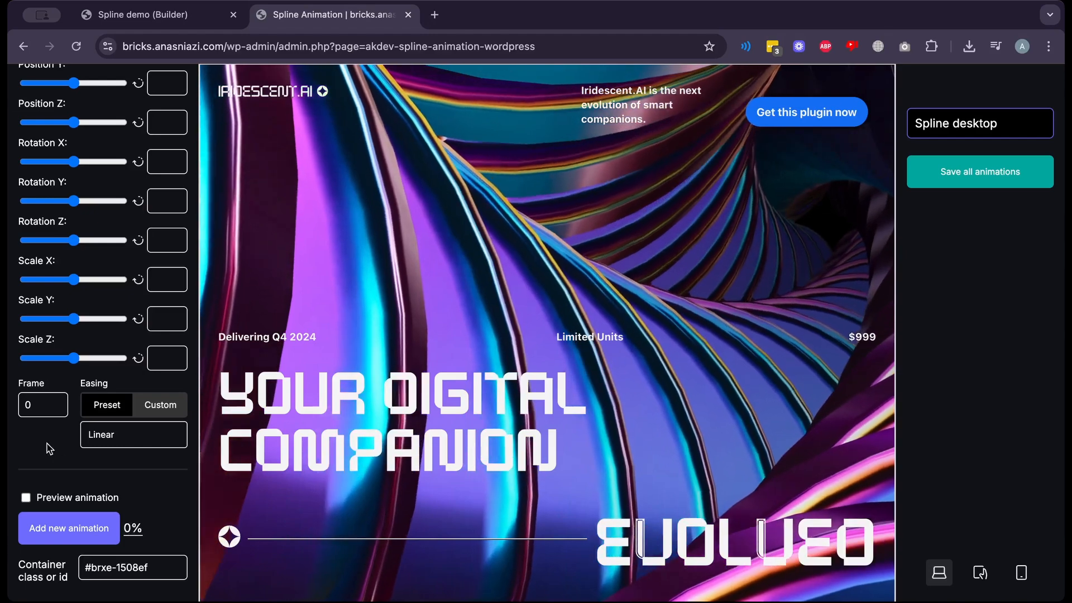
scroll(49, 449, "up", 6)
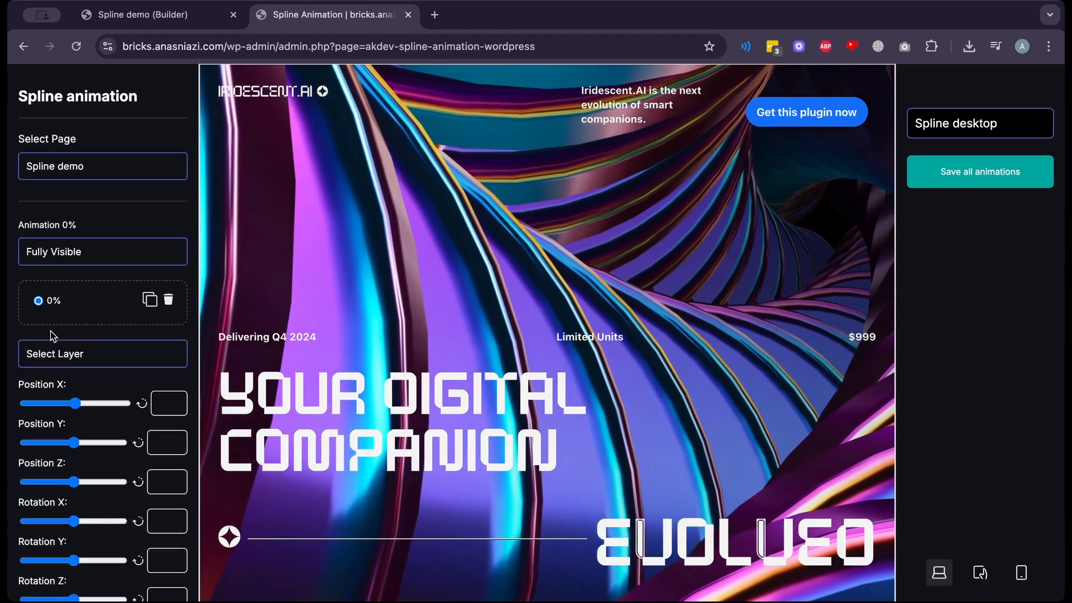
scroll(65, 341, "down", 1)
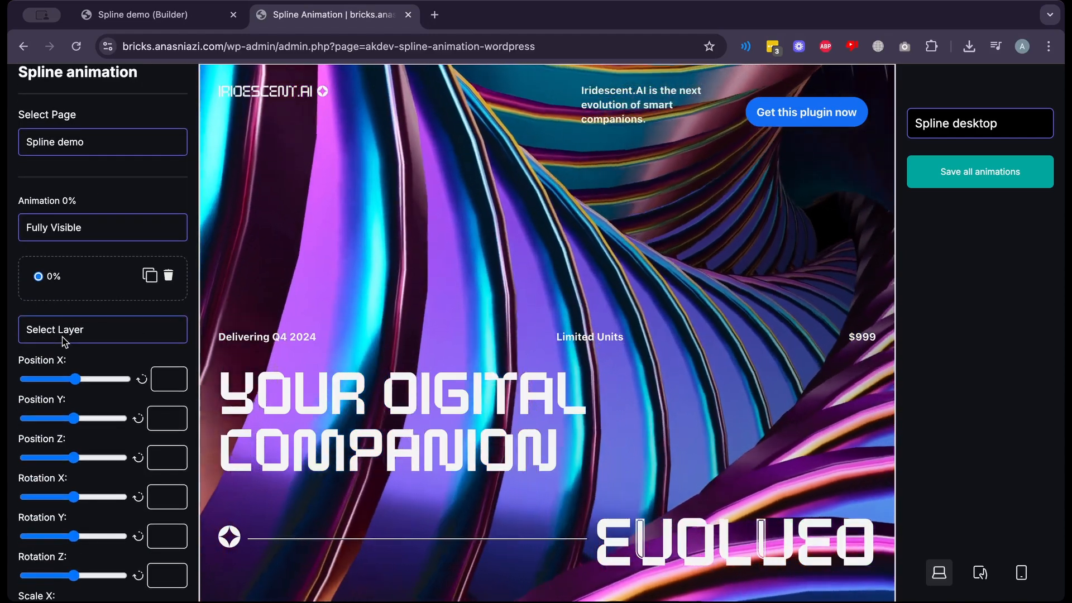
scroll(65, 341, "down", 1)
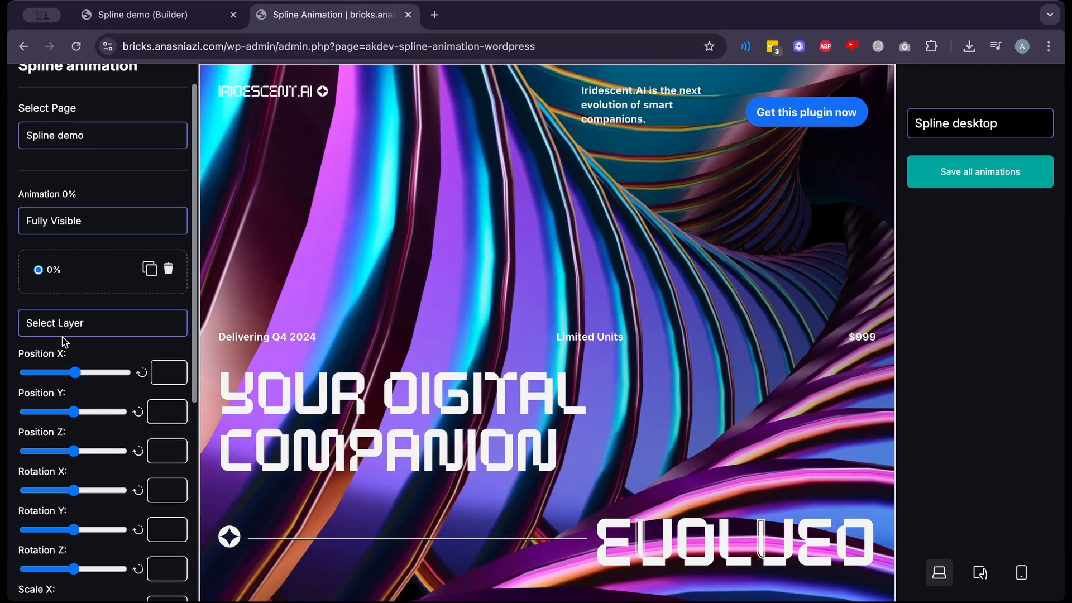
scroll(85, 325, "down", 1)
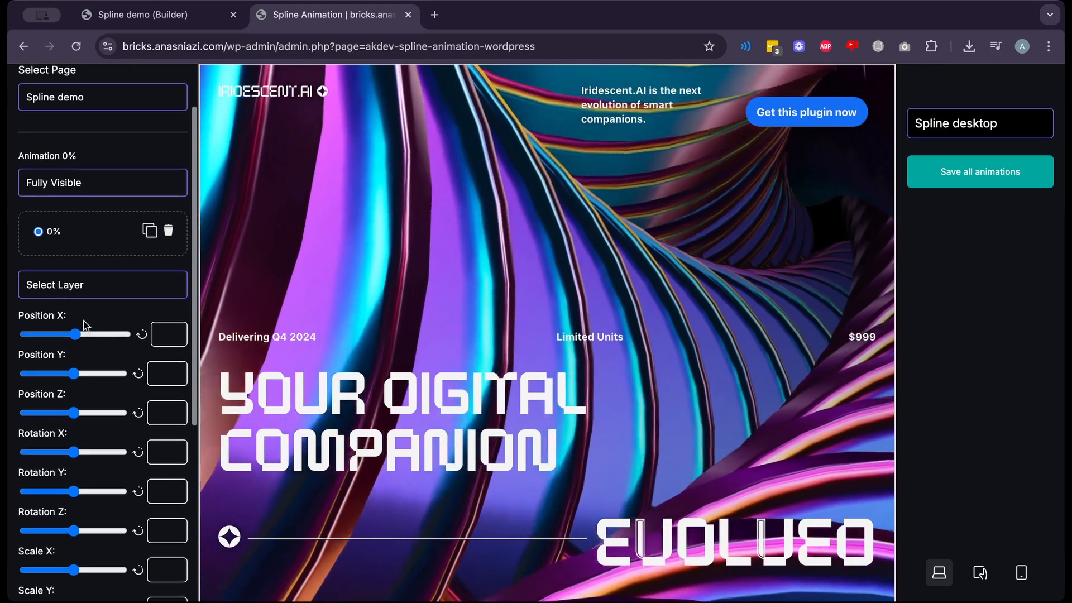
scroll(76, 333, "down", 5)
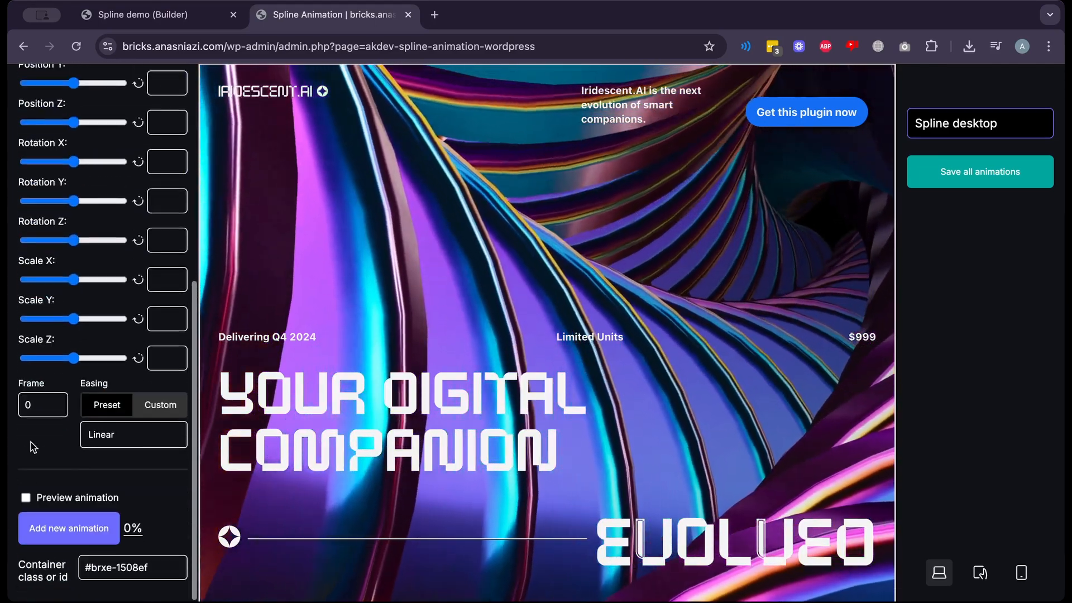
scroll(36, 416, "up", 3)
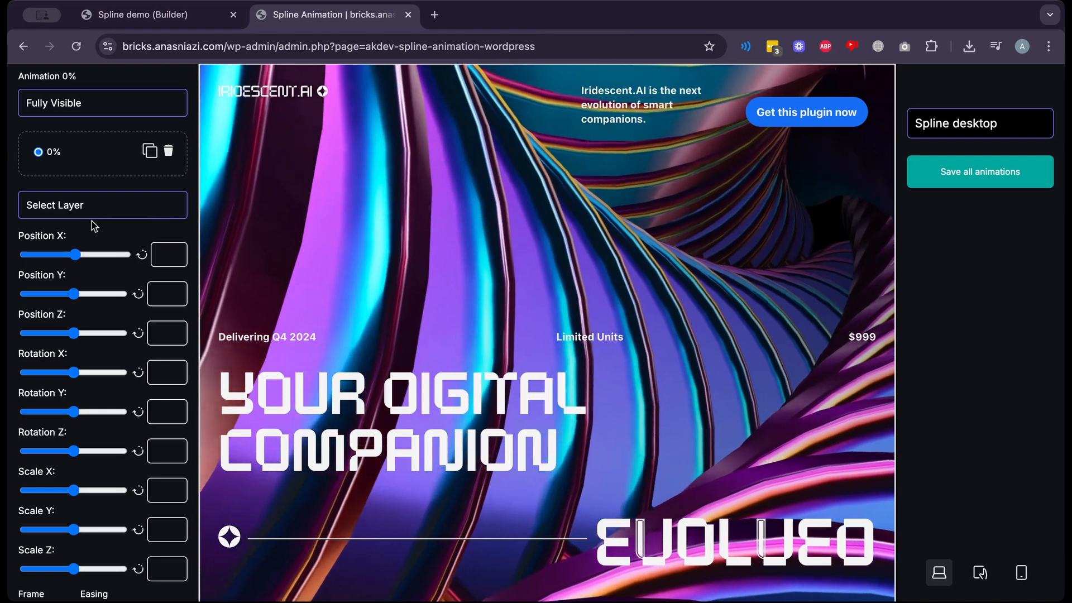
Look through the available layers and the position, rotation and scale settings of the 0% keyframe
left_click(98, 208)
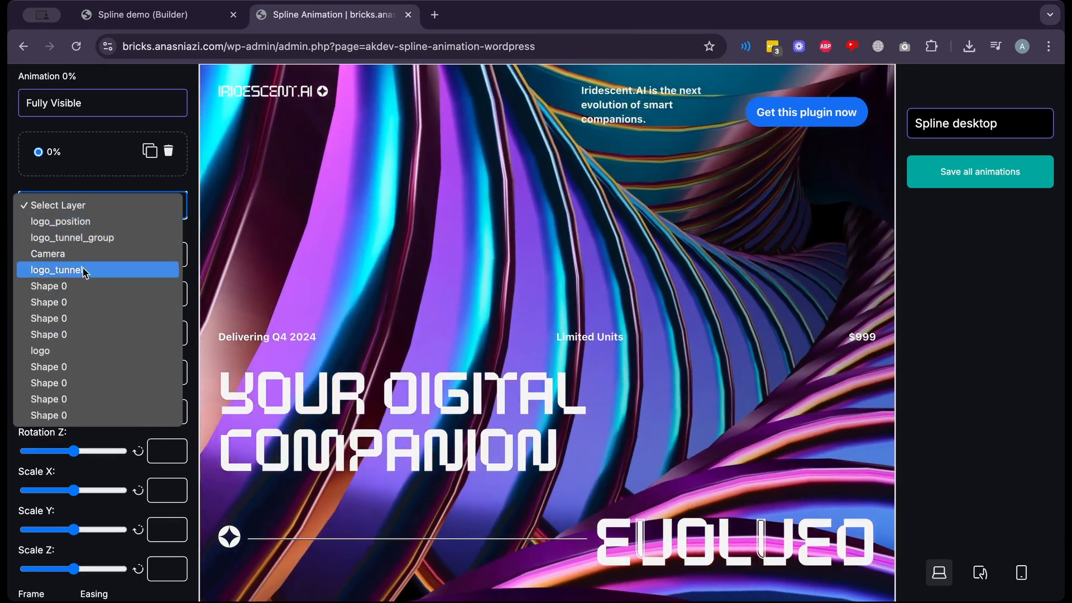
left_click(73, 197)
scroll(69, 223, "down", 1)
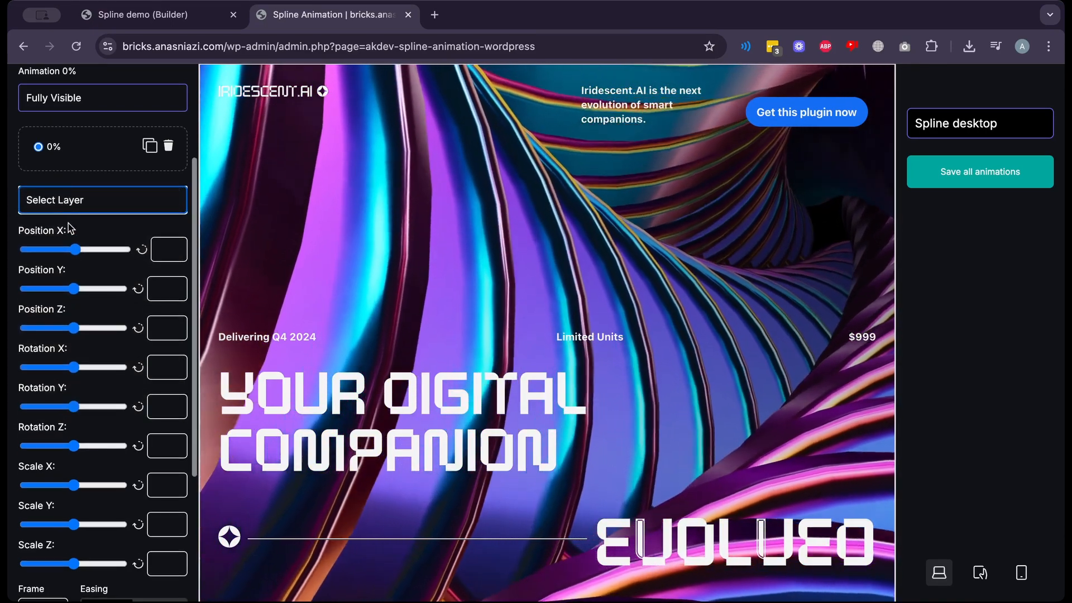
scroll(70, 244, "down", 1)
scroll(66, 288, "down", 2)
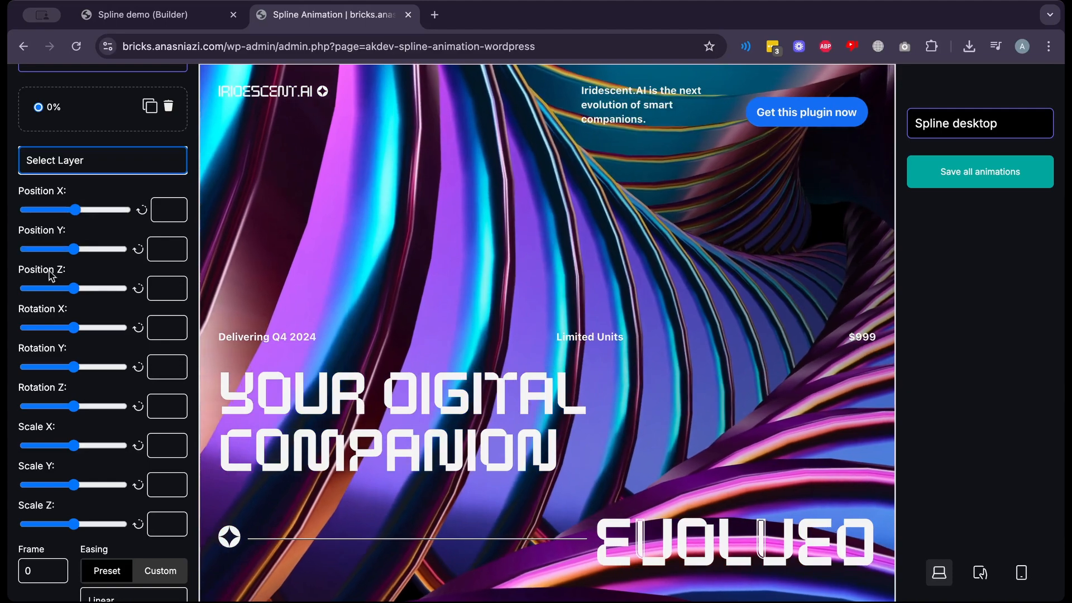
Examine the keyframe's frame field, the list of easing presets and the custom easing option
scroll(56, 429, "down", 5)
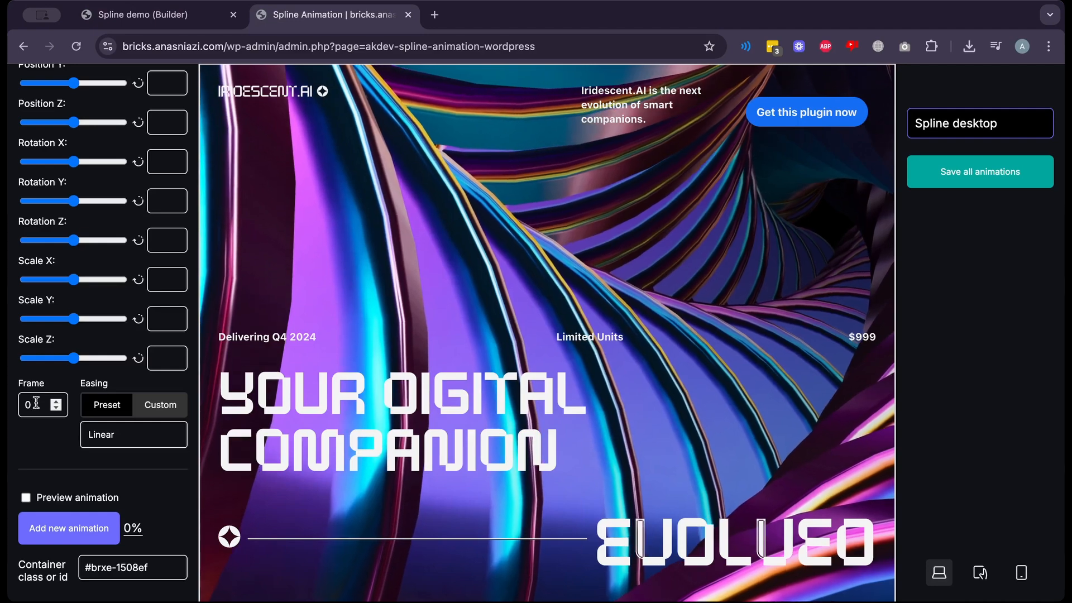
left_click(34, 404)
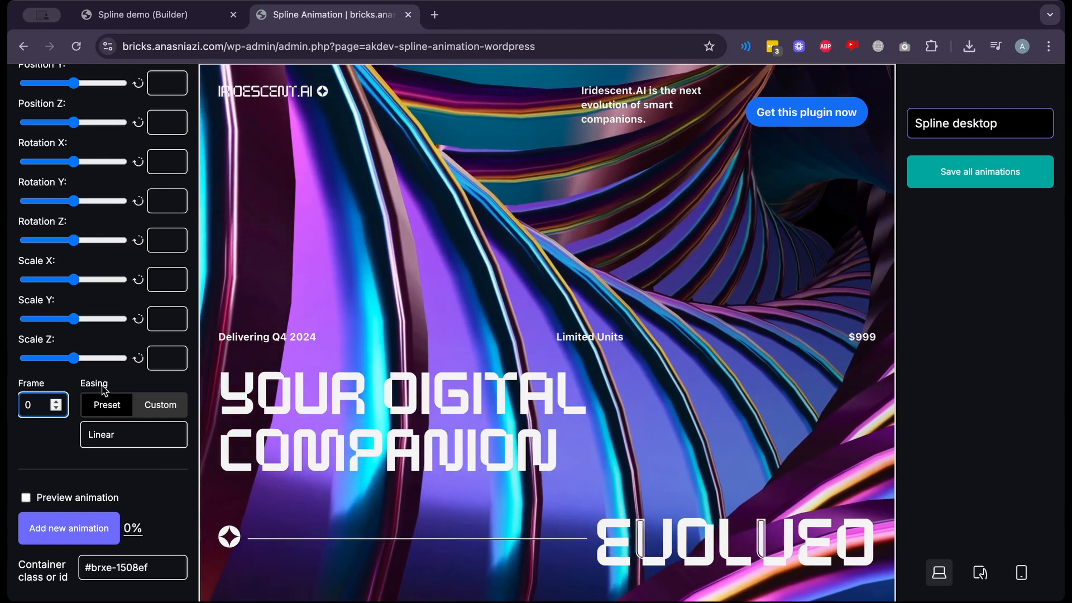
left_click(105, 444)
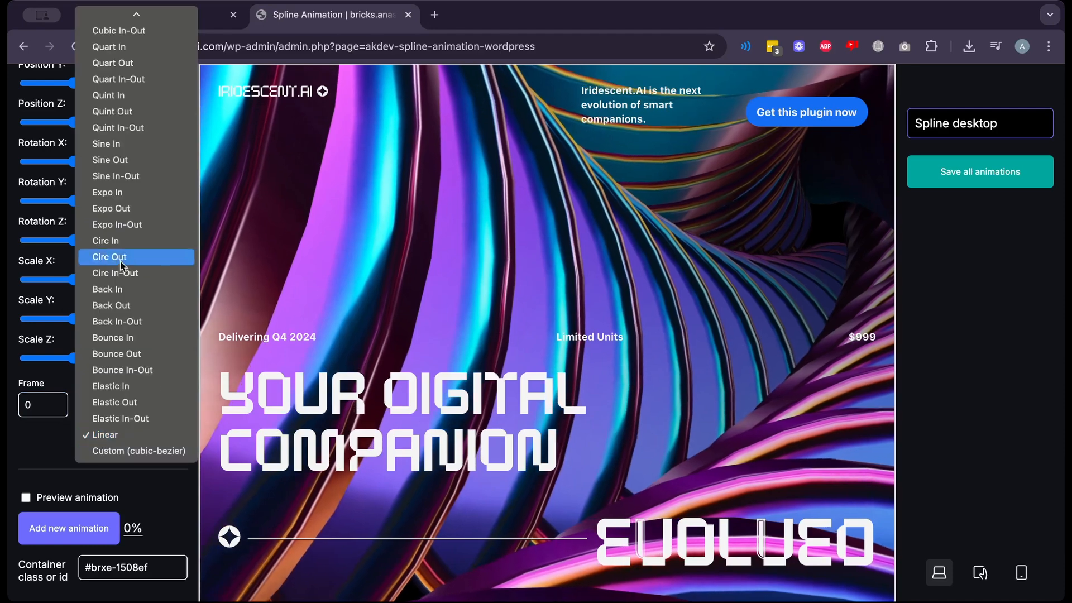
scroll(125, 78, "up", 3)
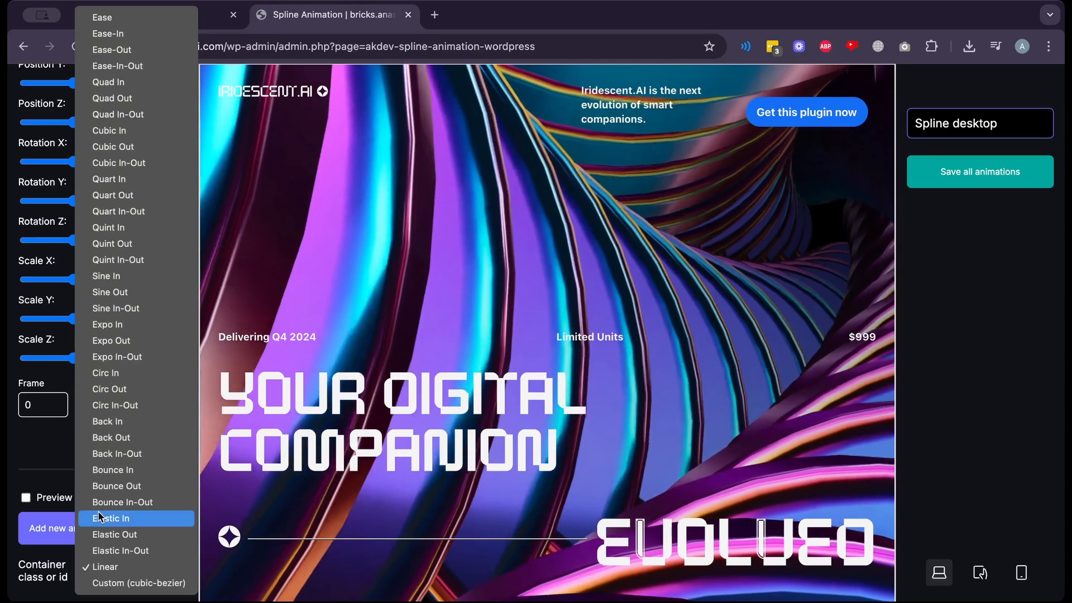
left_click(61, 476)
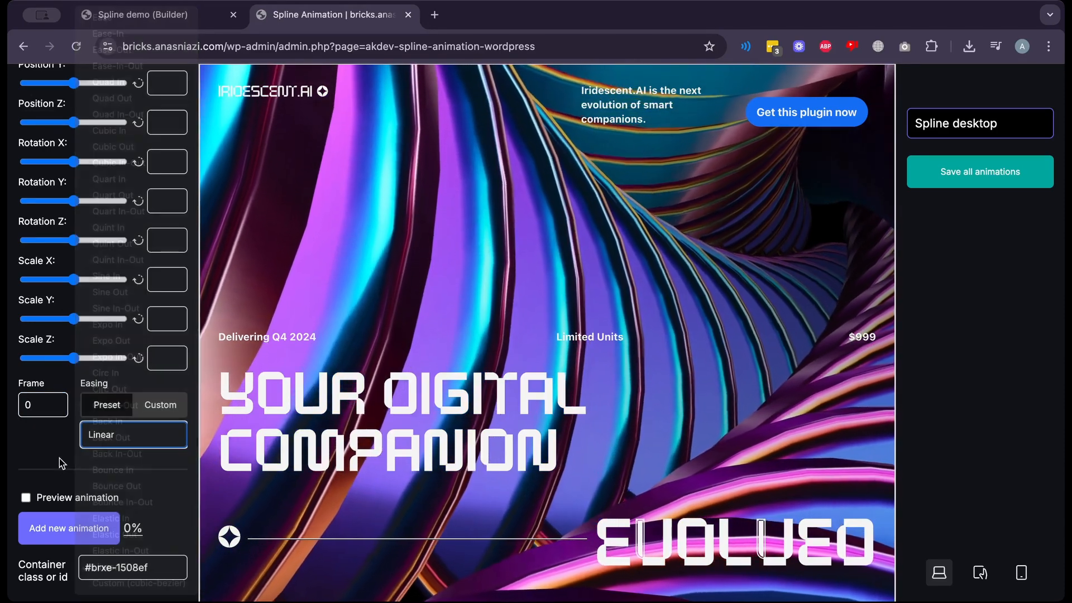
left_click(175, 411)
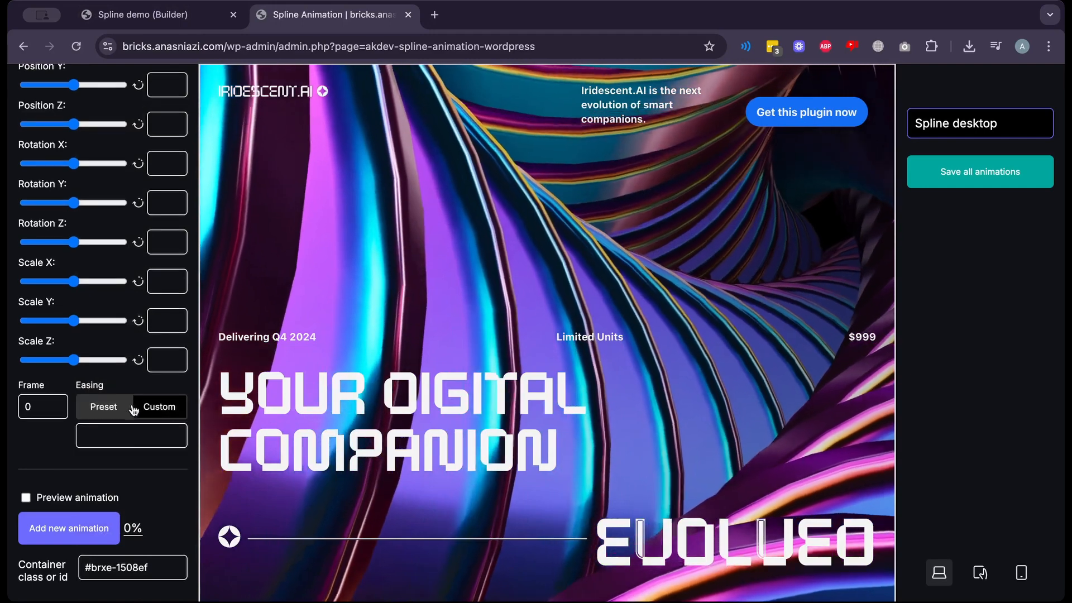
left_click(117, 408)
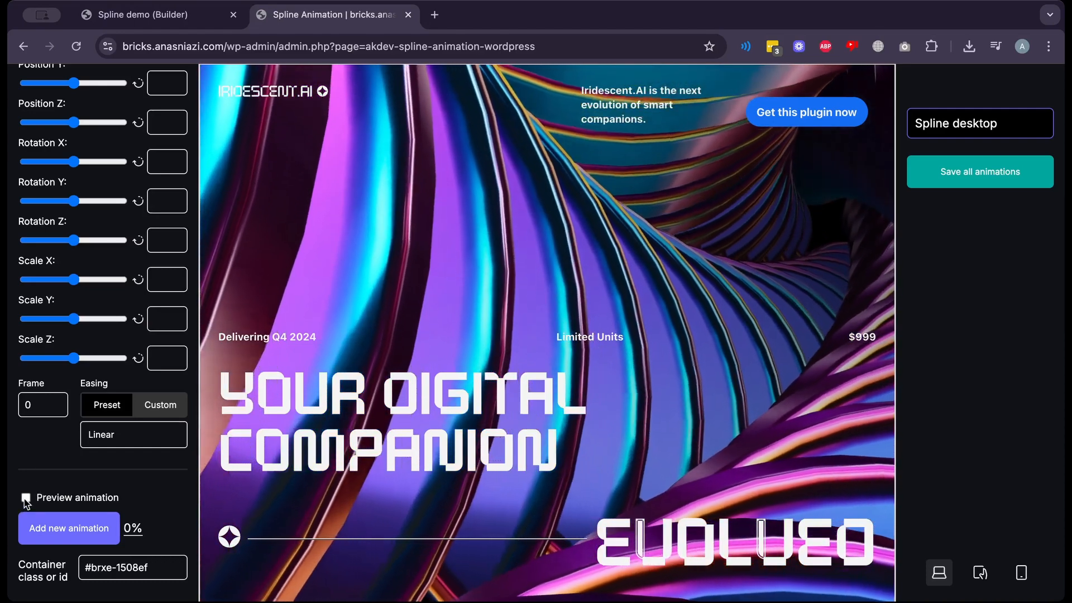
left_click(26, 497)
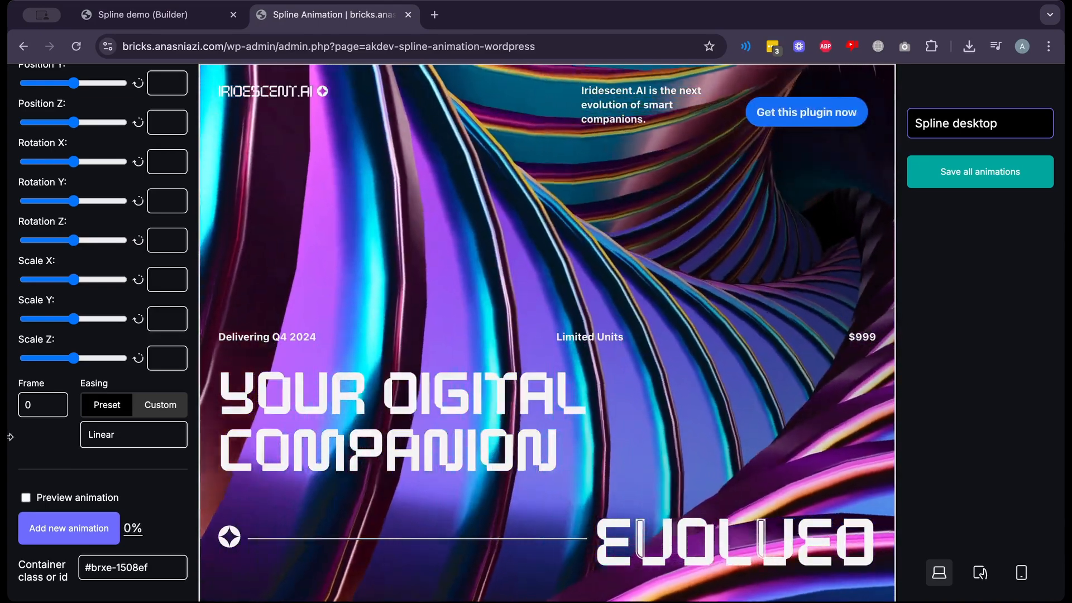
scroll(38, 480, "up", 5)
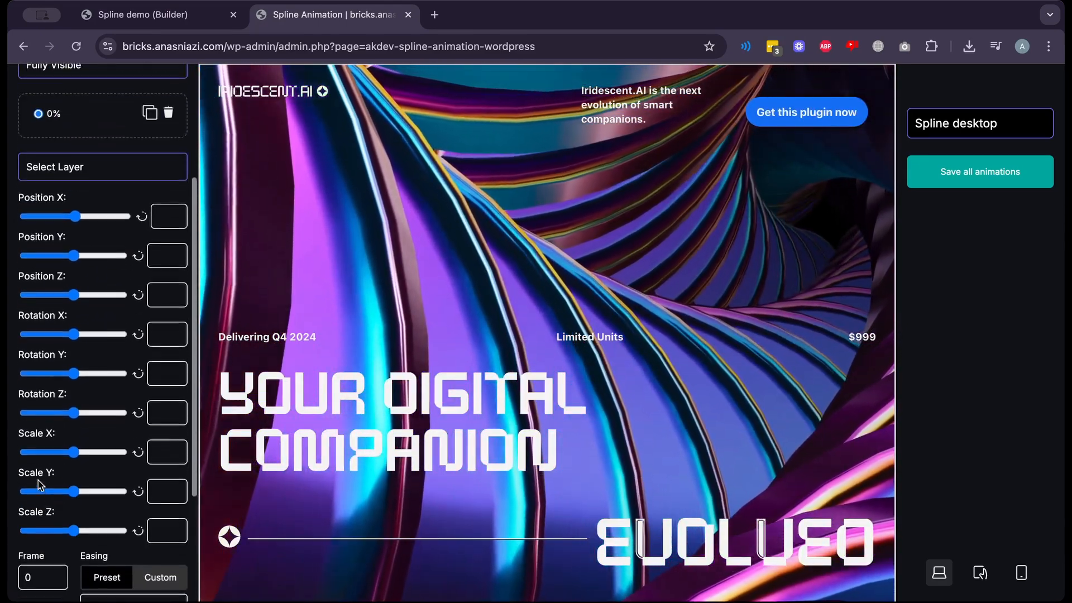
scroll(54, 473, "up", 3)
scroll(54, 472, "down", 4)
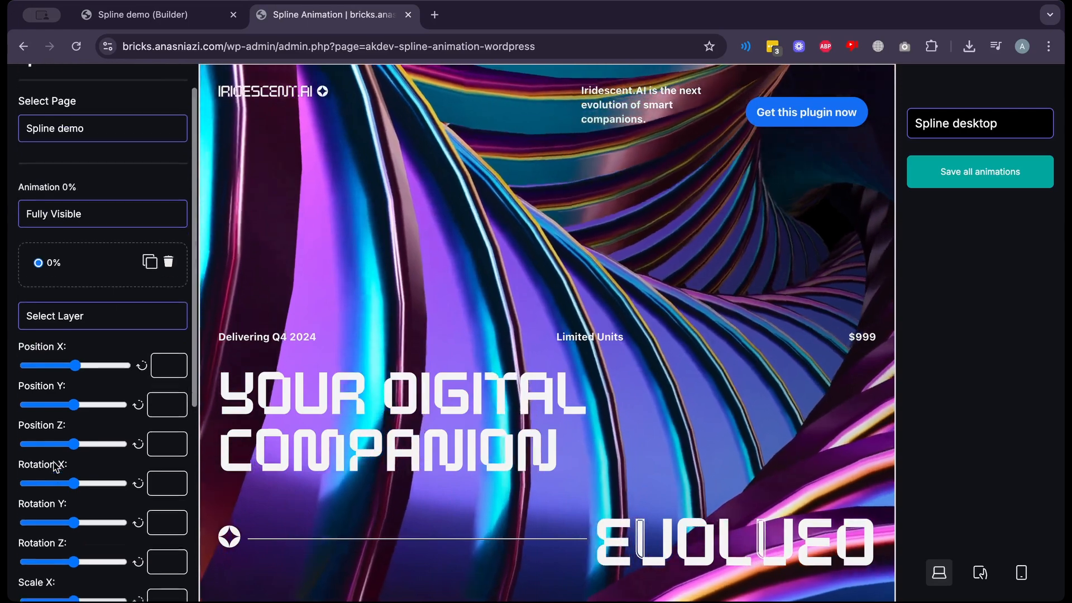
scroll(53, 466, "down", 1)
scroll(56, 462, "up", 5)
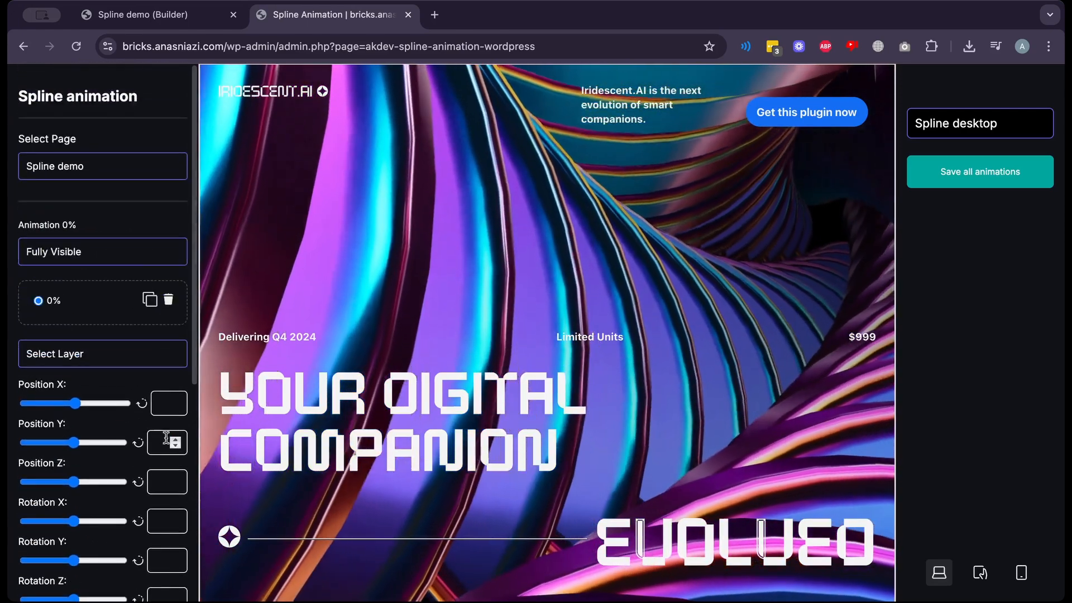
scroll(120, 437, "down", 1)
scroll(120, 437, "up", 1)
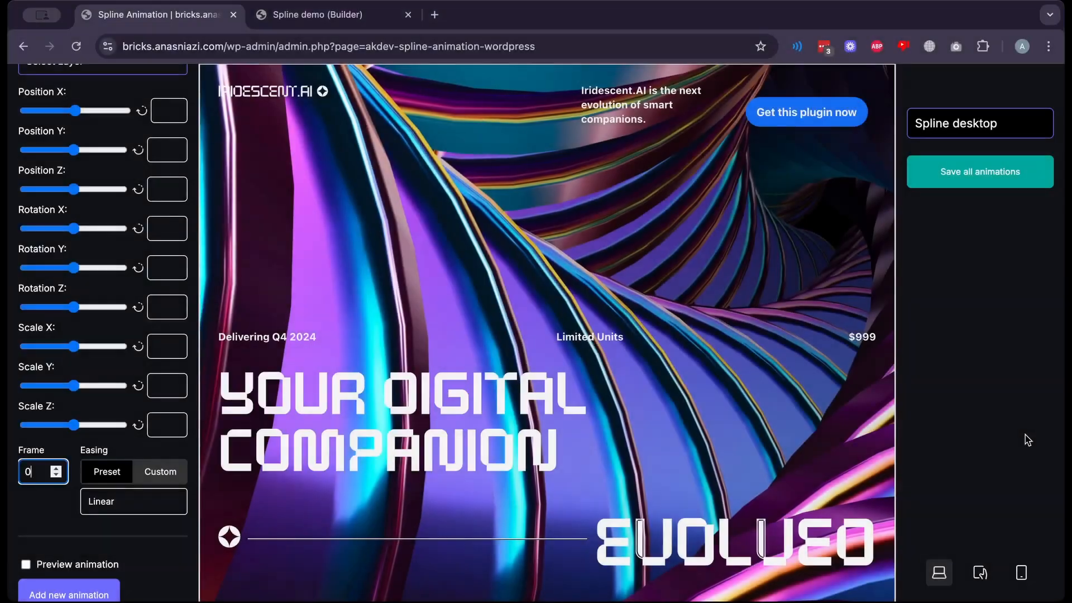
scroll(25, 343, "up", 5)
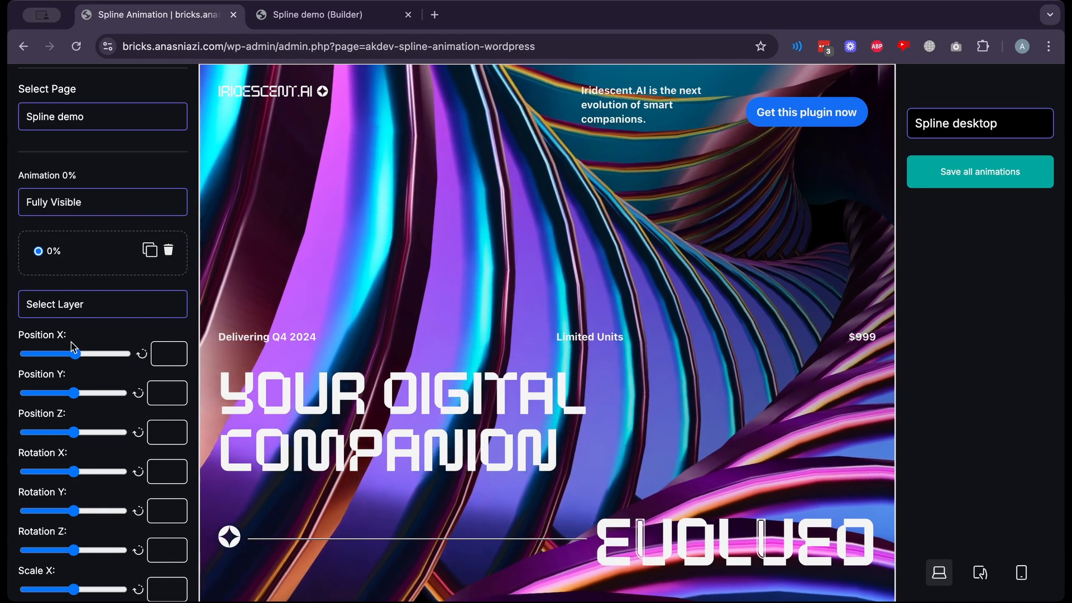
scroll(71, 346, "down", 5)
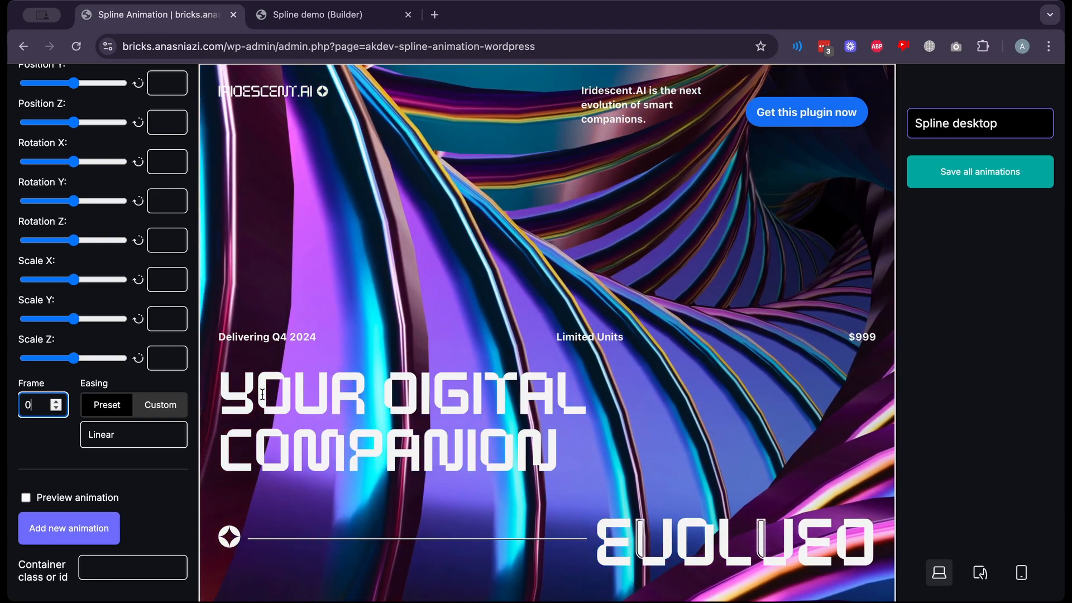
Switch to the Spline demo builder, review the page content and copy the CSS ID of the outer Section
left_click(299, 18)
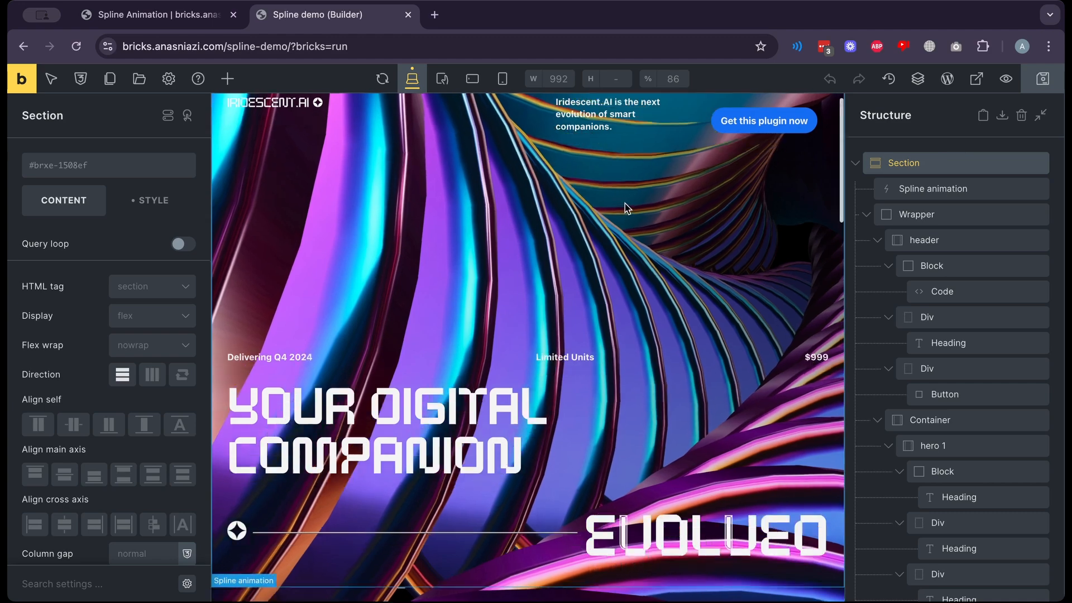
scroll(625, 203, "down", 10)
scroll(625, 203, "up", 4)
scroll(625, 203, "down", 1)
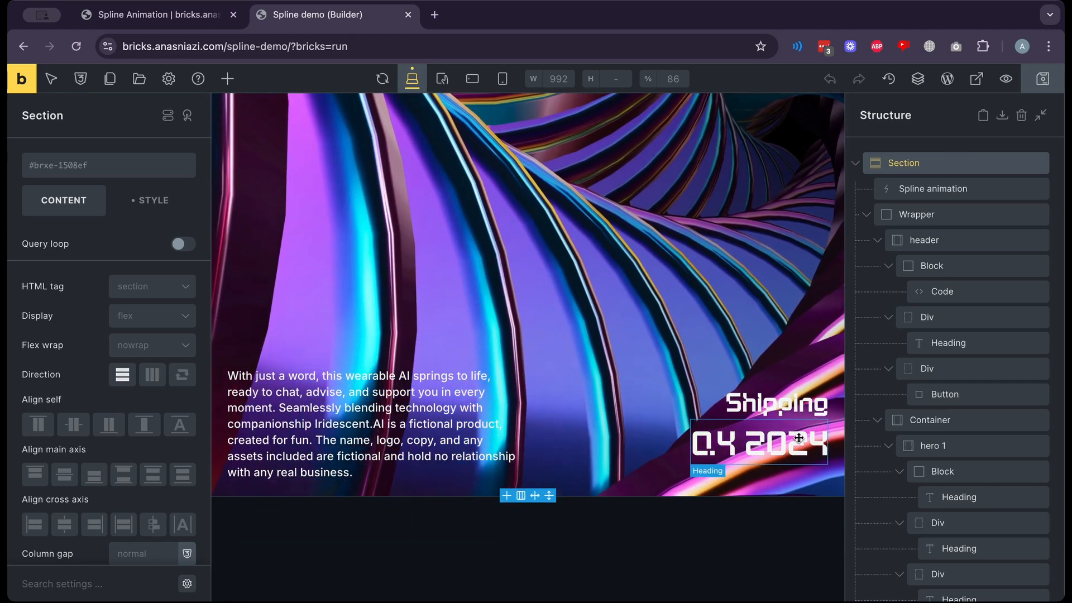
scroll(639, 500, "up", 5)
scroll(639, 505, "up", 5)
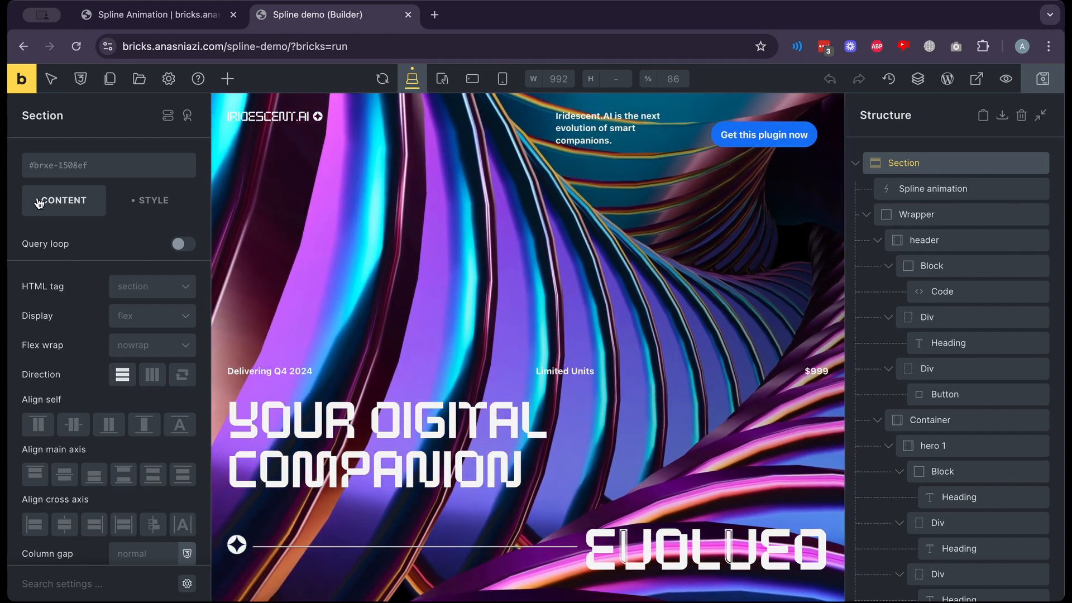
left_click(129, 165)
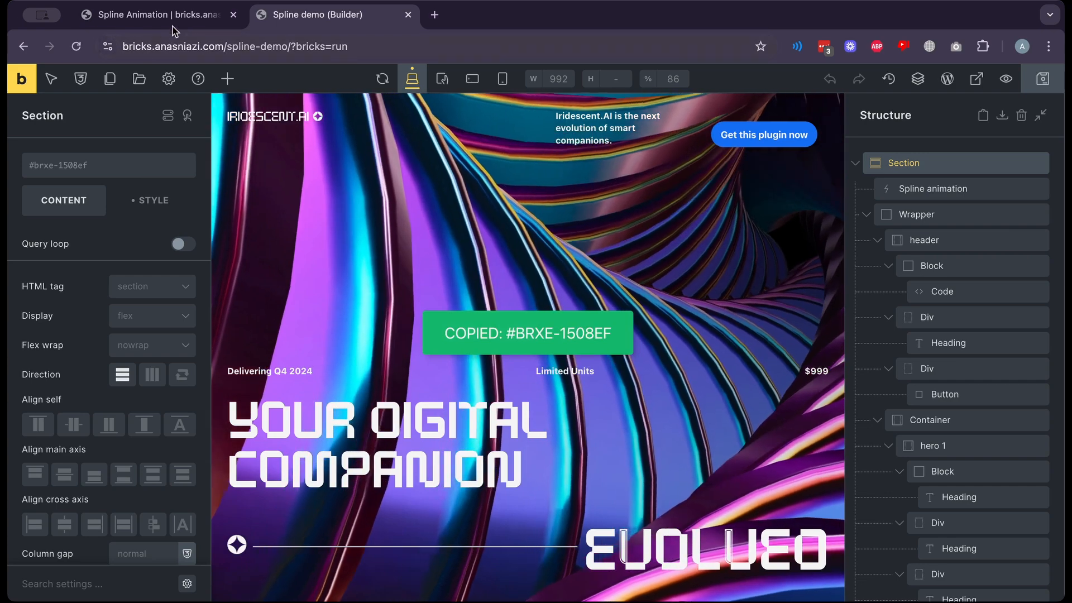
Back in the Spline animation editor, set the container class or id to #brxe-1508ef and check its scroll percentage along the page
left_click(157, 15)
left_click(132, 567)
type("#brxe-1508ef")
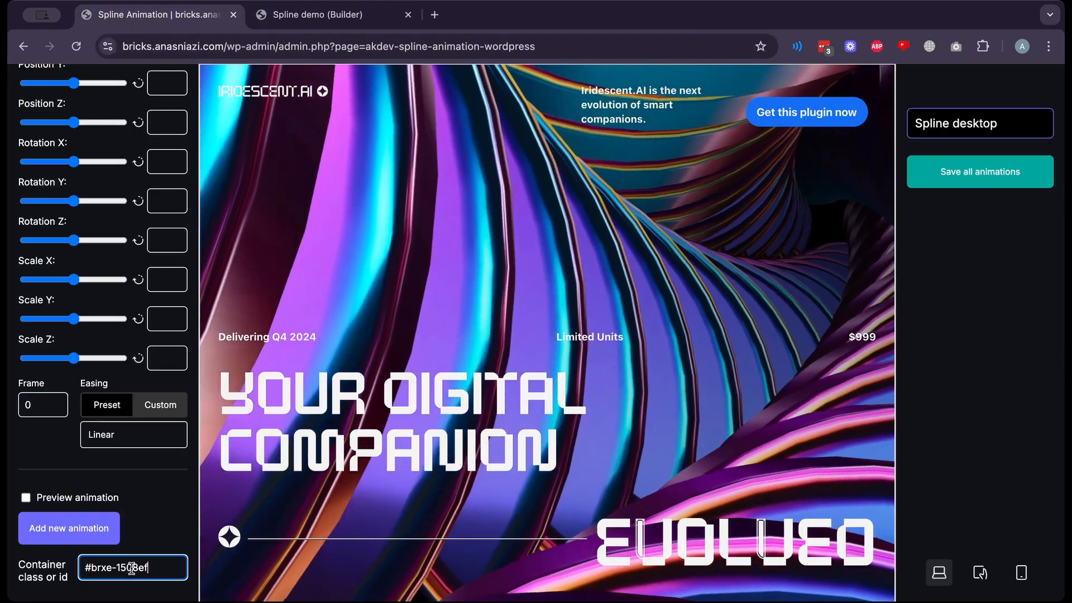
scroll(409, 315, "down", 2)
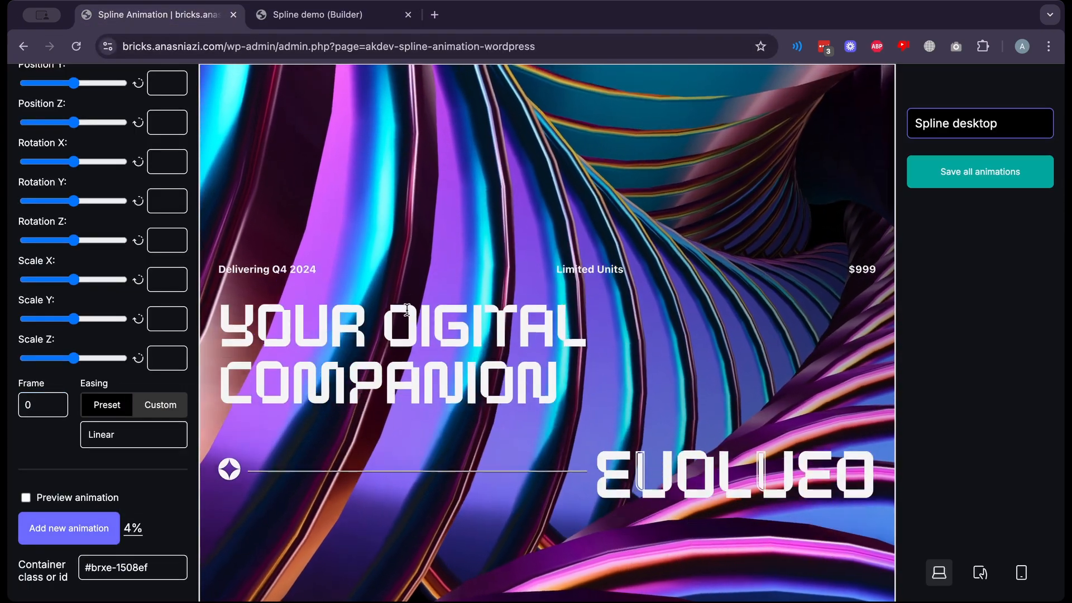
scroll(409, 316, "up", 2)
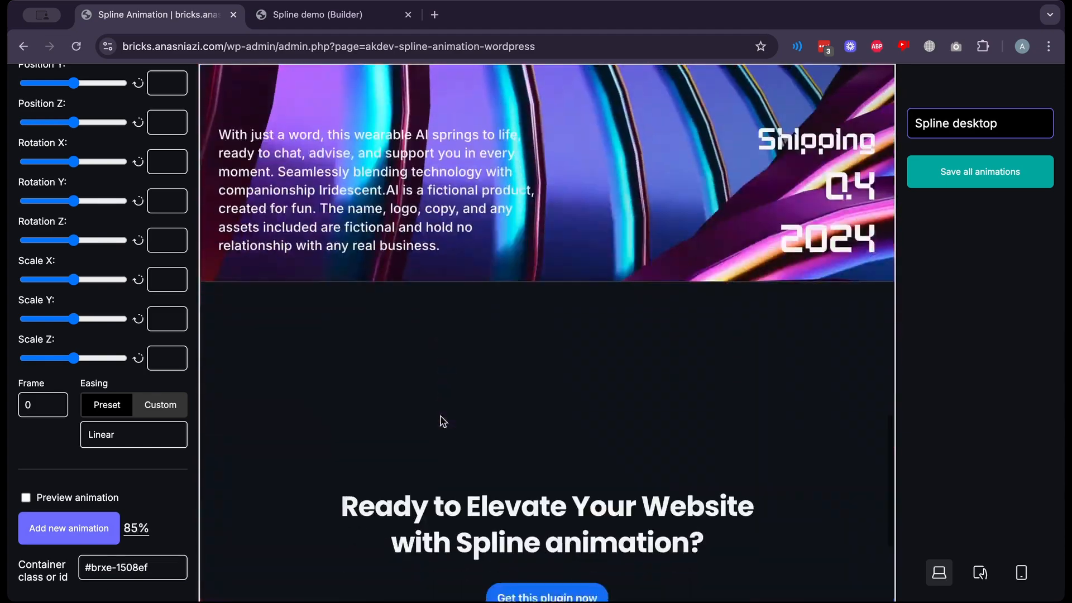
scroll(443, 421, "down", 4)
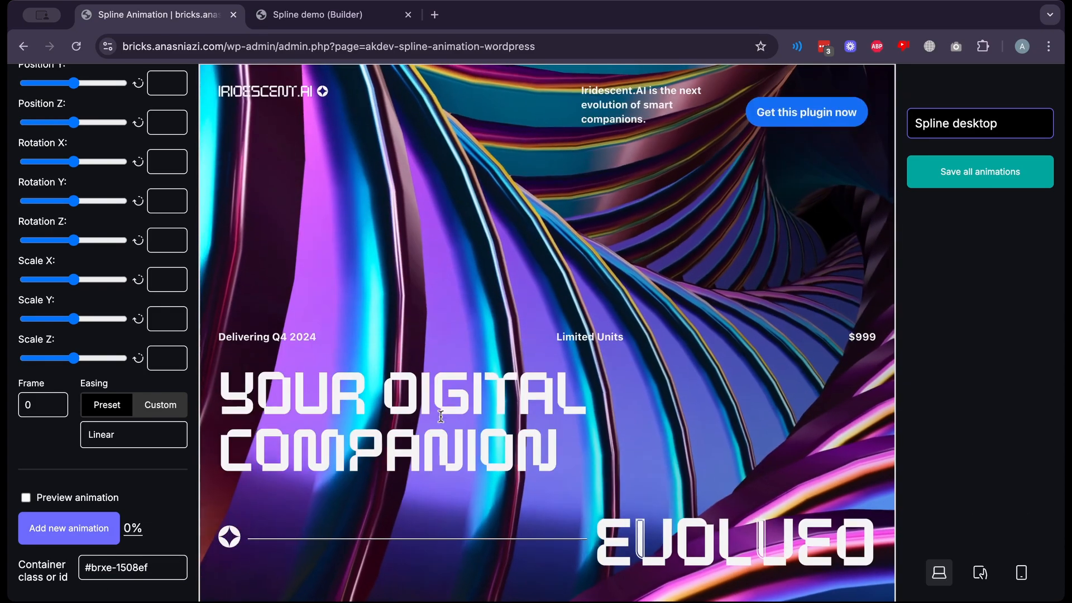
Assign the Camera layer to the 0% keyframe of the Spline desktop element
scroll(60, 465, "up", 6)
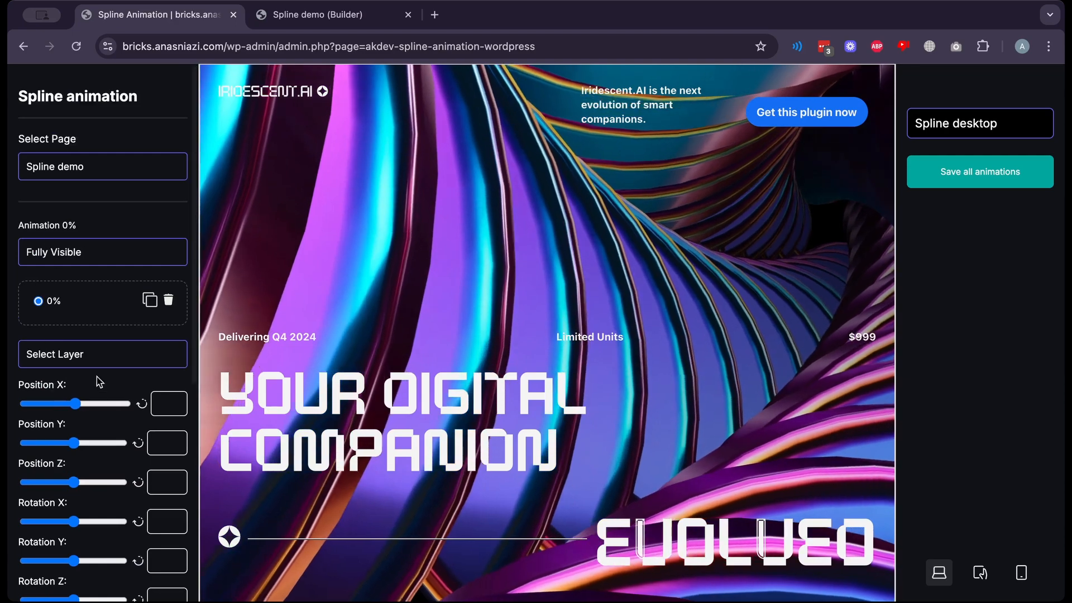
scroll(62, 332, "down", 2)
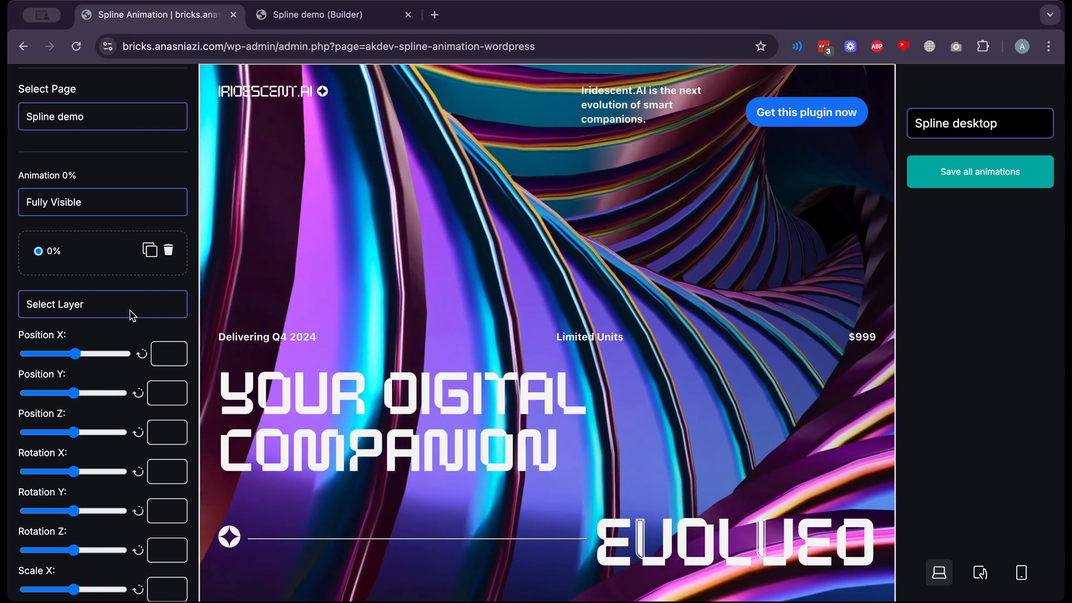
left_click(132, 312)
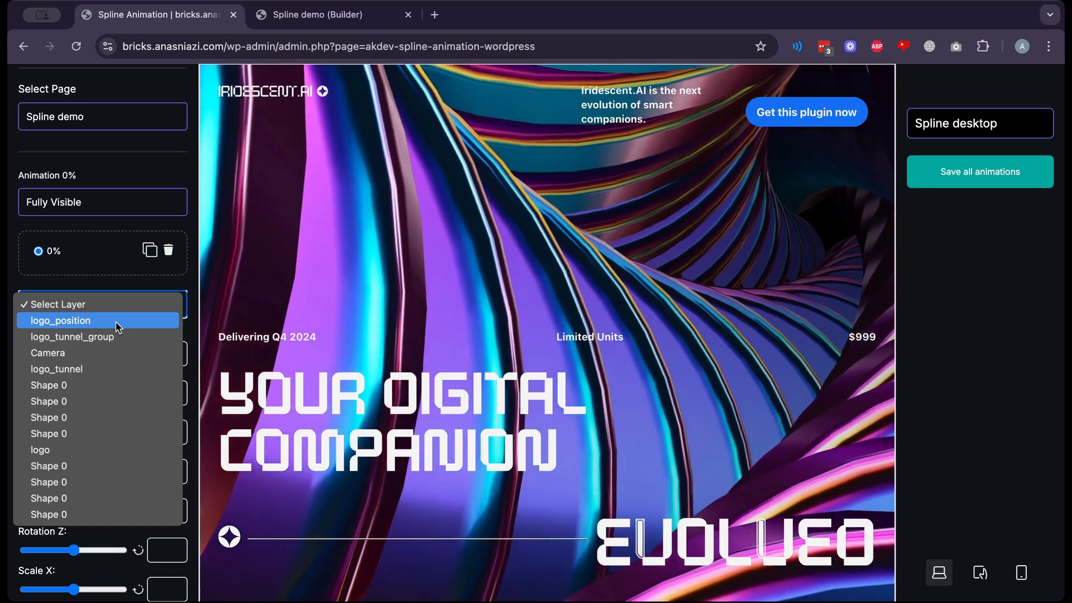
left_click(482, 304)
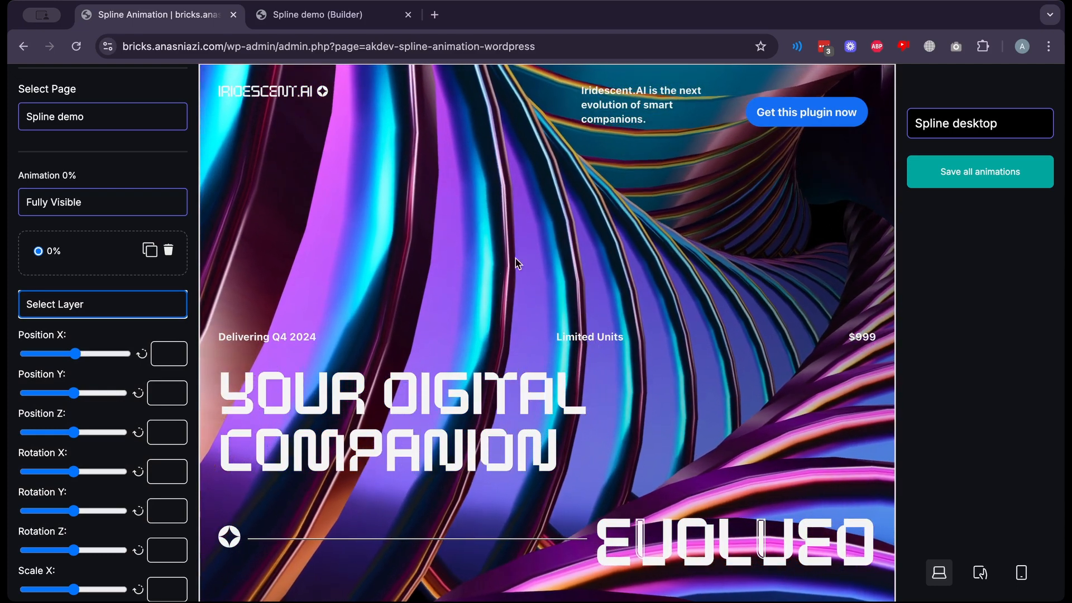
left_click(41, 312)
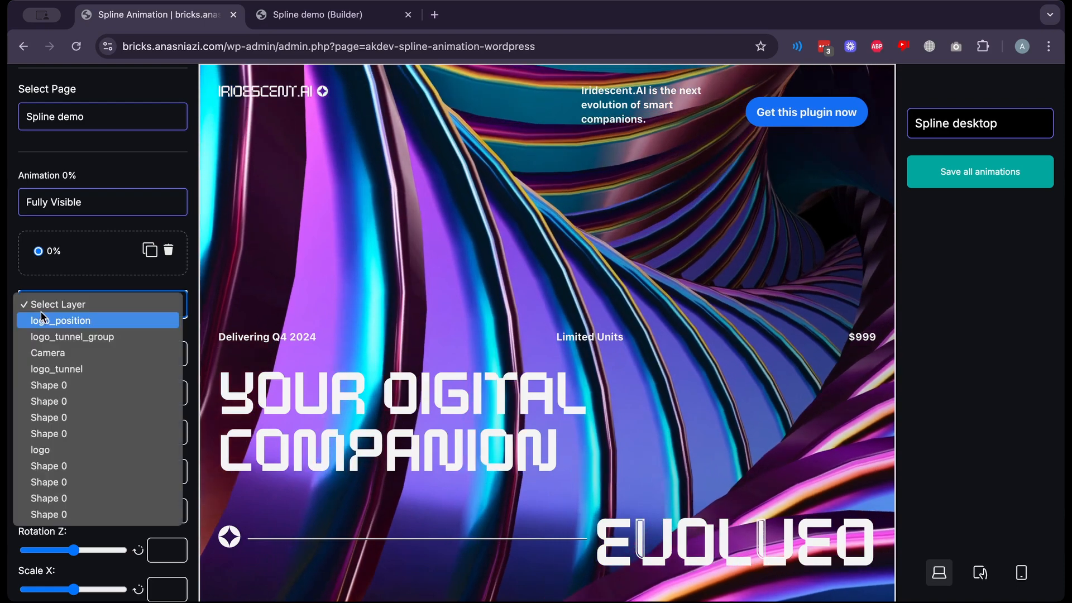
left_click(468, 298)
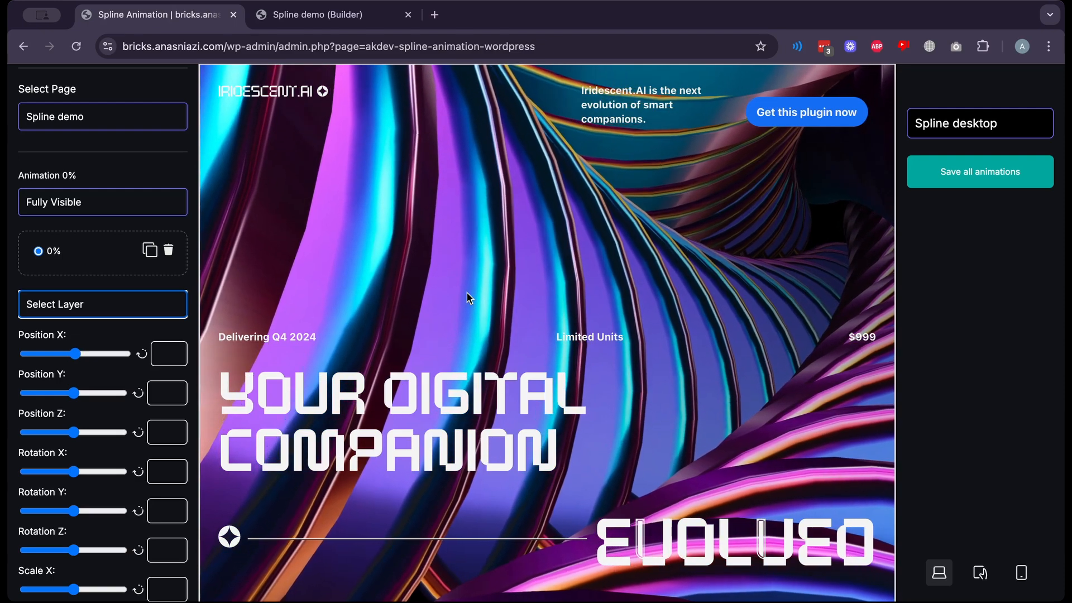
left_click(133, 308)
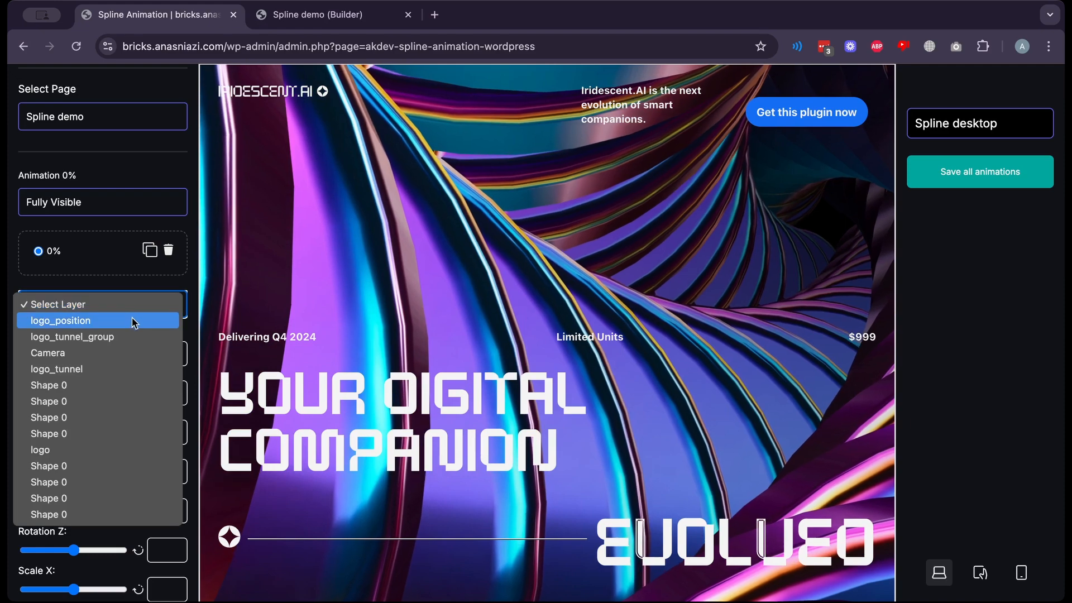
left_click(139, 352)
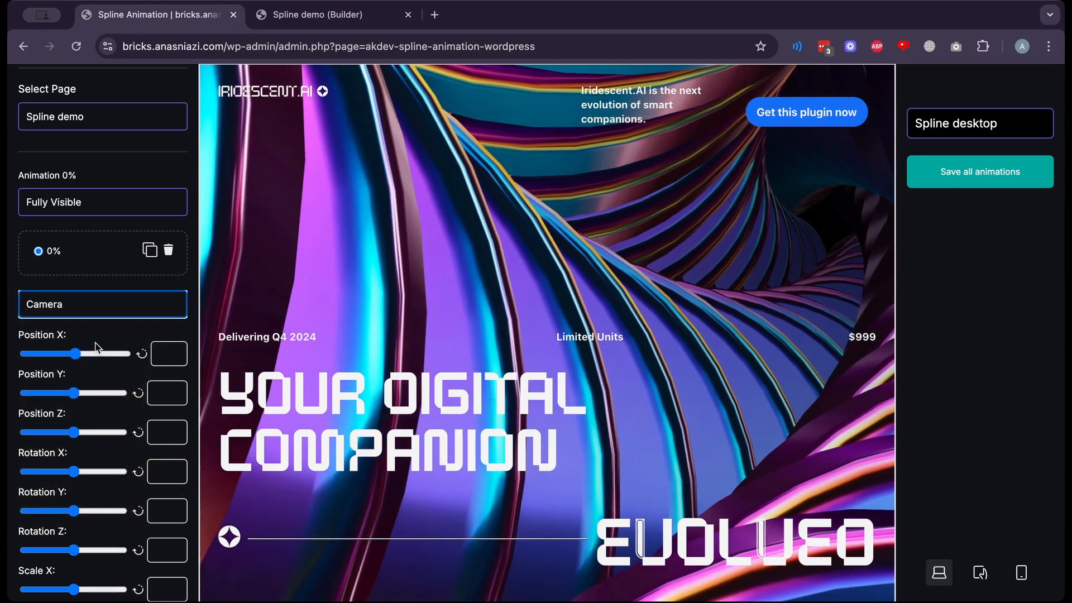
Set the Camera's position to X 3, Y 2.5, Z 2 in the 0% keyframe and enter its Rotation X and Y values
left_click_drag(75, 355, 77, 358)
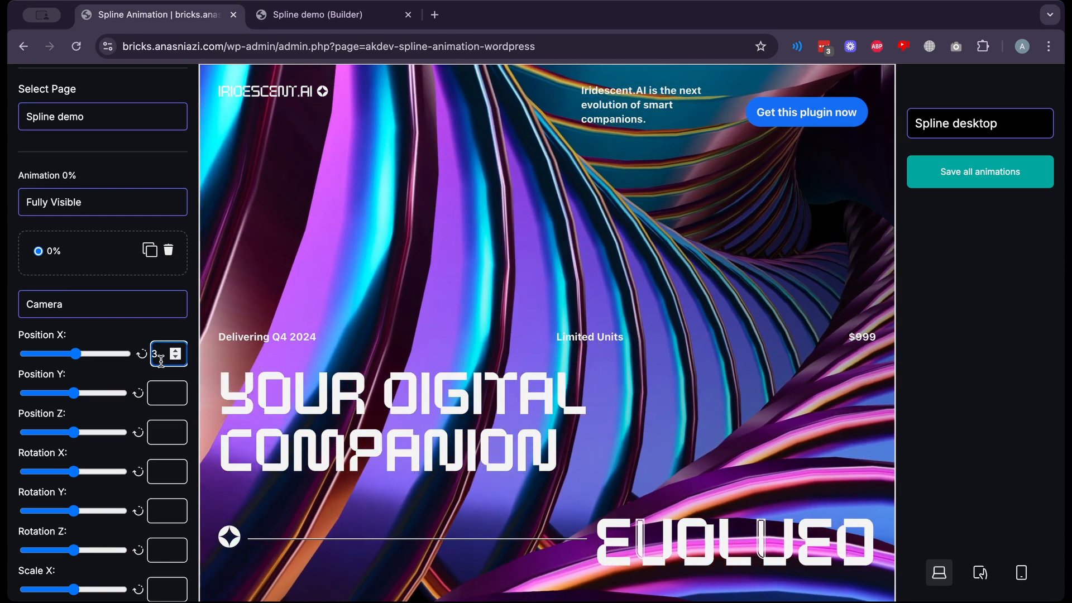
key("super+Tab")
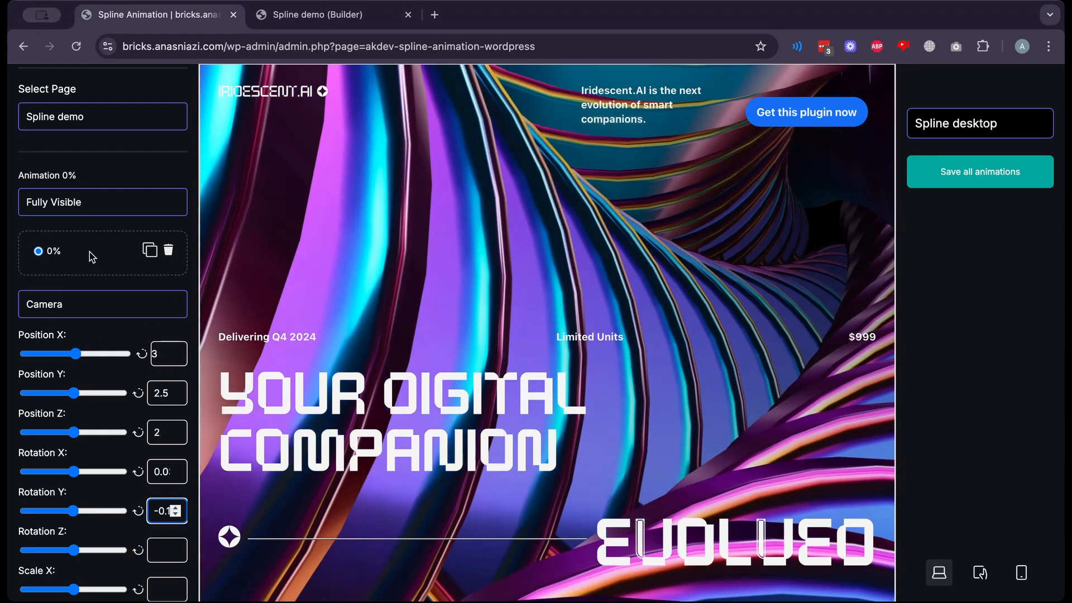
scroll(95, 252, "down", 5)
scroll(106, 252, "up", 1)
scroll(112, 254, "up", 3)
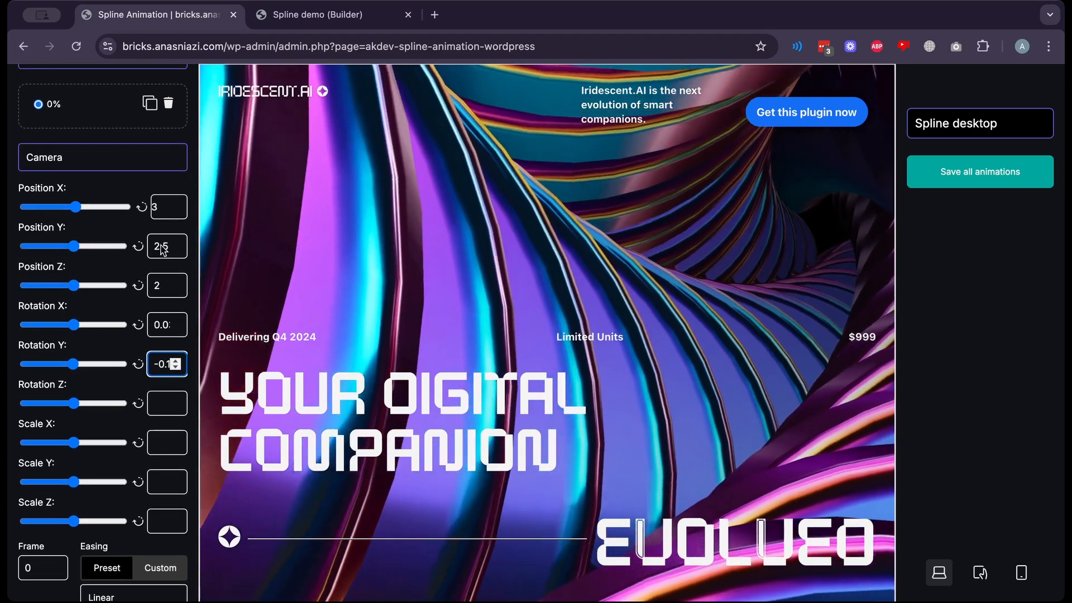
Find the halfway scroll point of the page, duplicate the 0% keyframe and set the copy's frame to 50
scroll(347, 268, "down", 5)
scroll(347, 272, "down", 3)
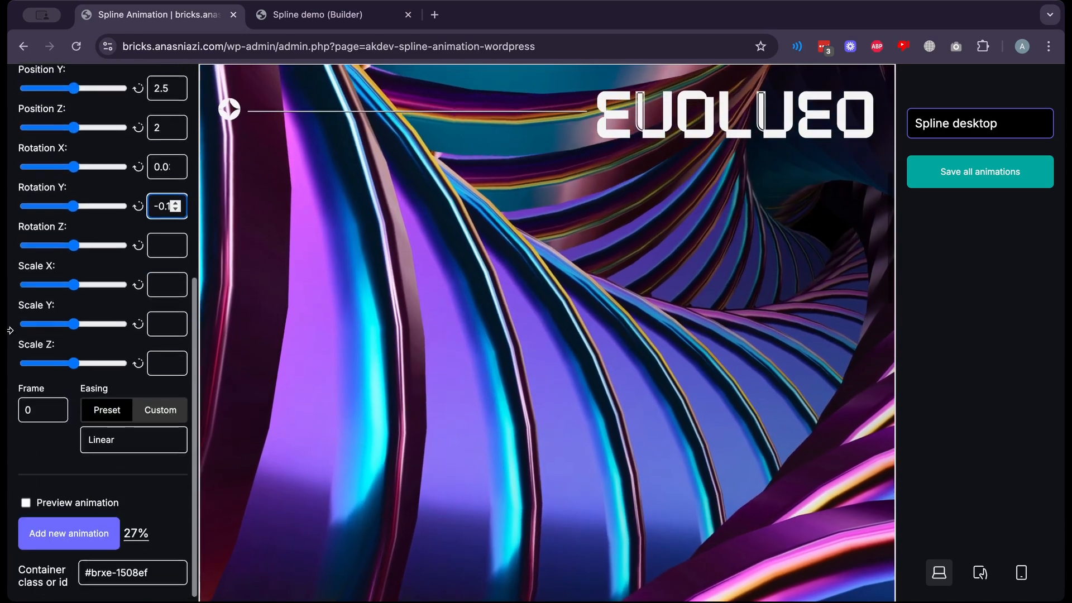
scroll(341, 296, "down", 4)
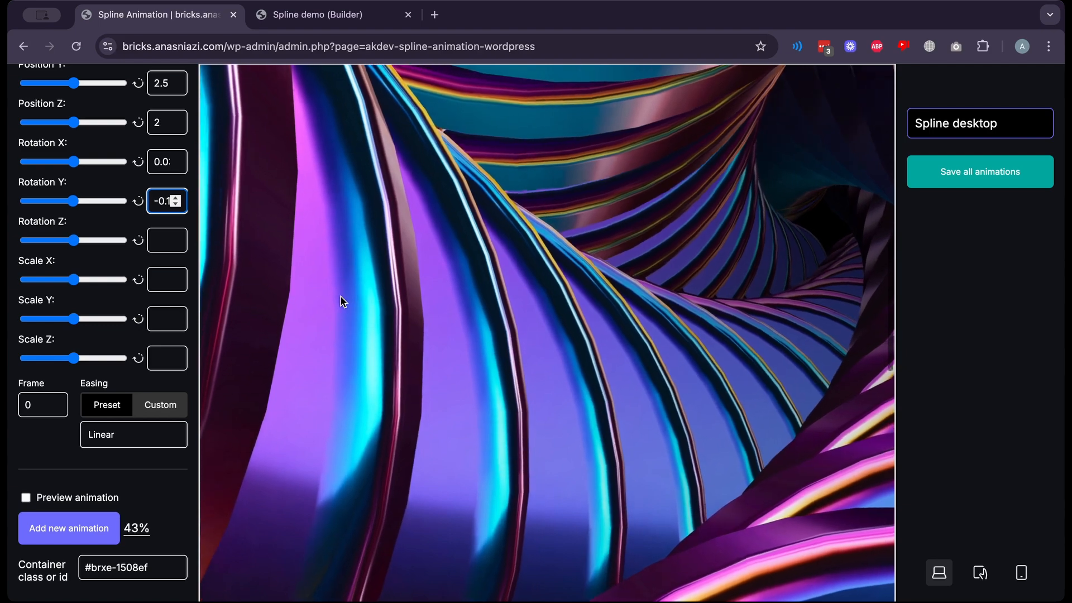
scroll(341, 296, "up", 1)
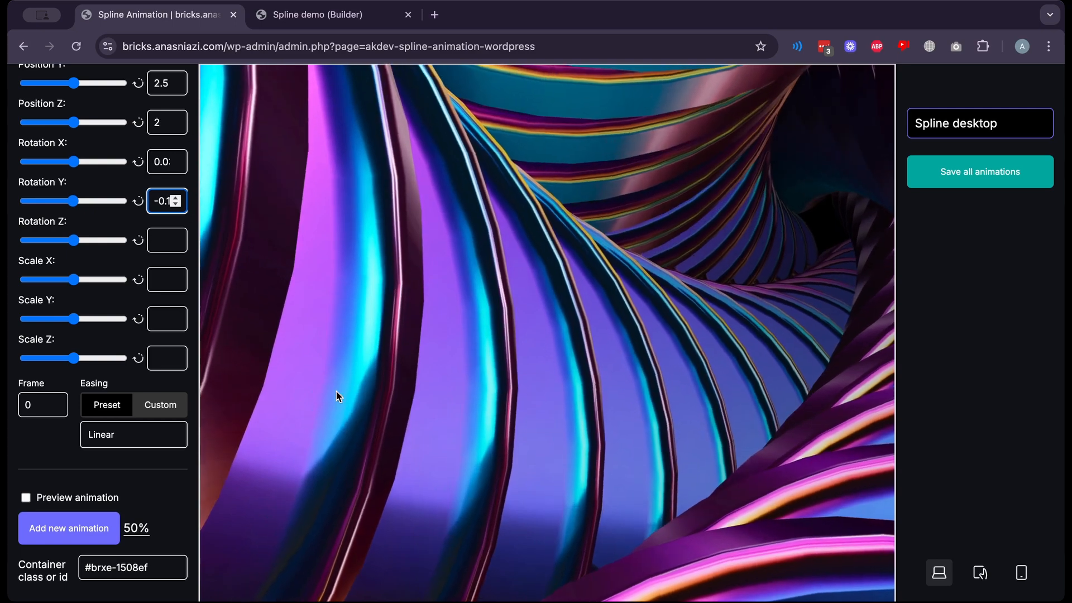
scroll(22, 509, "up", 2)
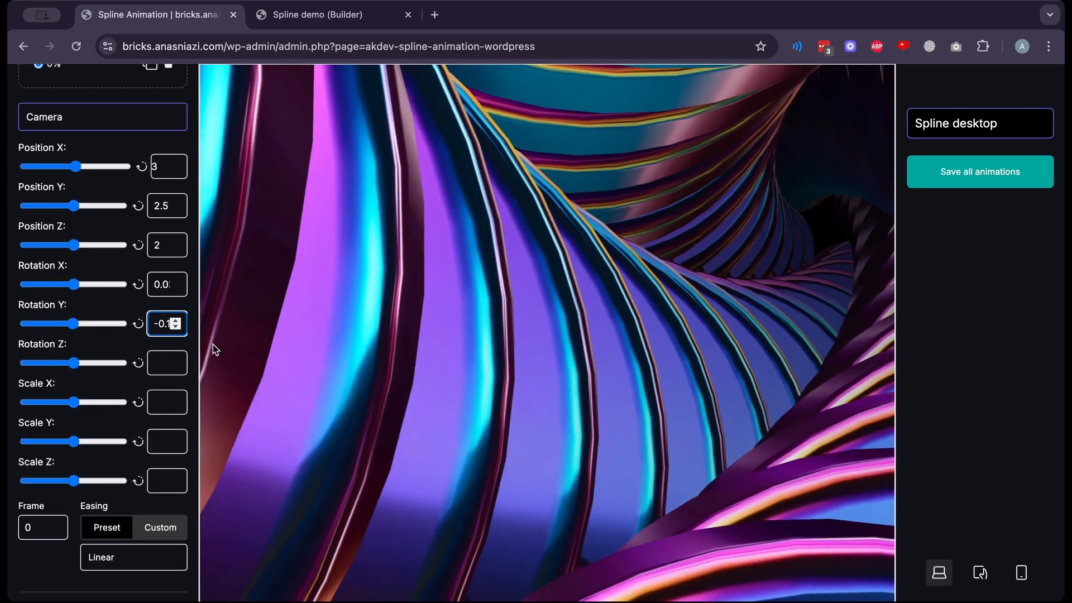
scroll(10, 341, "up", 3)
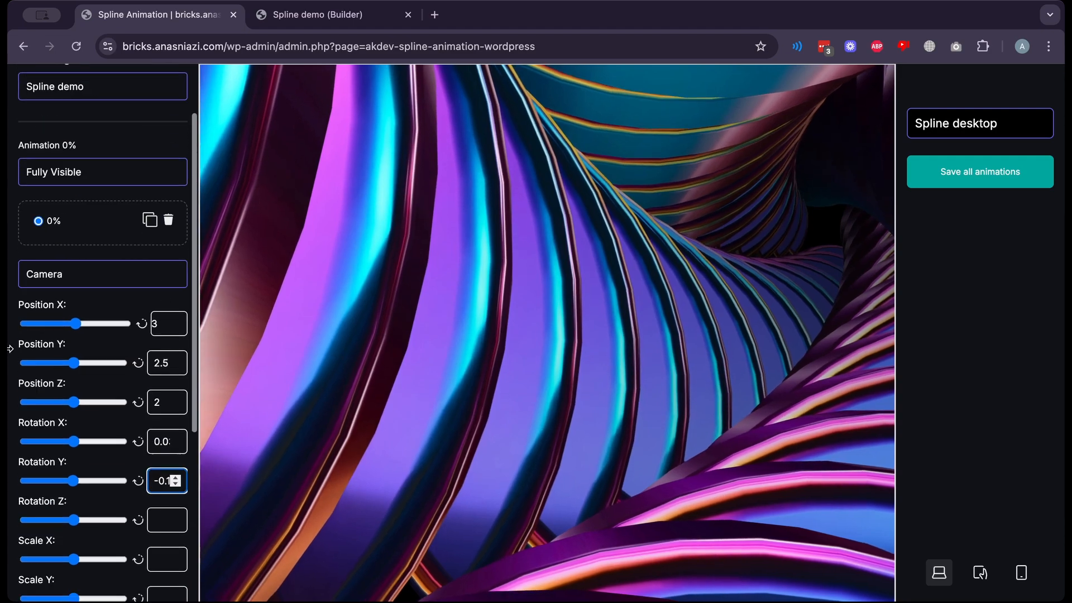
left_click(149, 222)
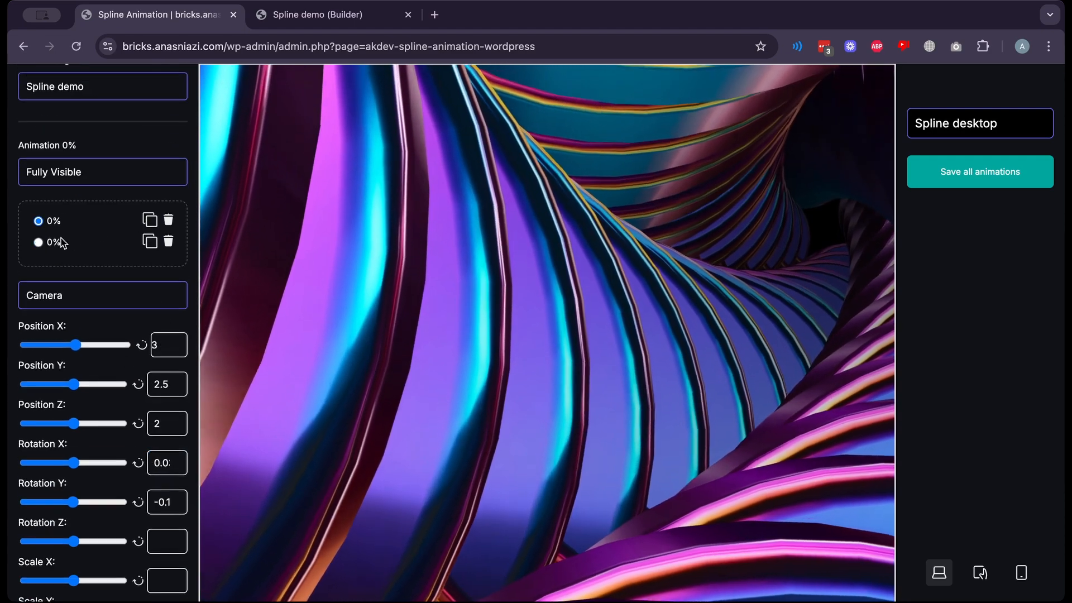
scroll(40, 246, "down", 5)
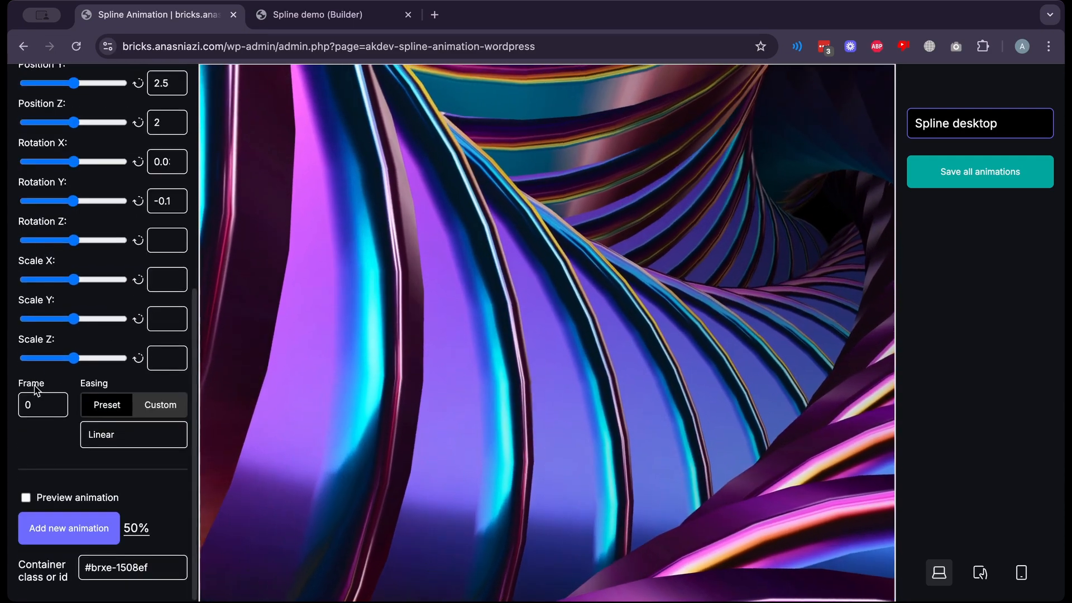
type("5")
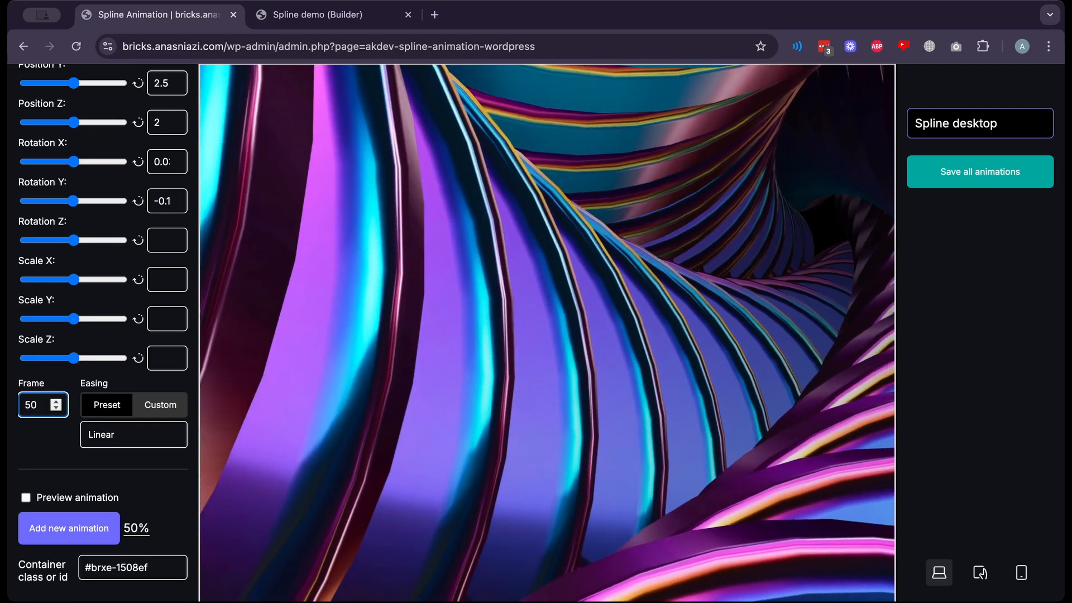
Set the 50% keyframe's Camera position to X 29 and Y 11.7, enter new Position Z and Rotation Y values, and preview the animation
scroll(46, 485, "up", 5)
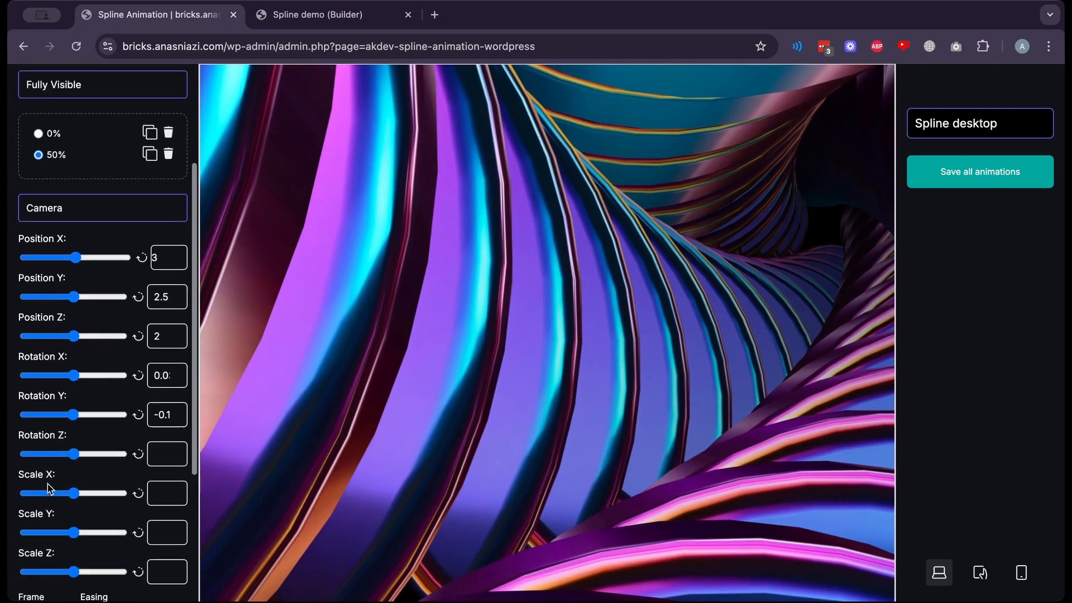
scroll(37, 279, "up", 1)
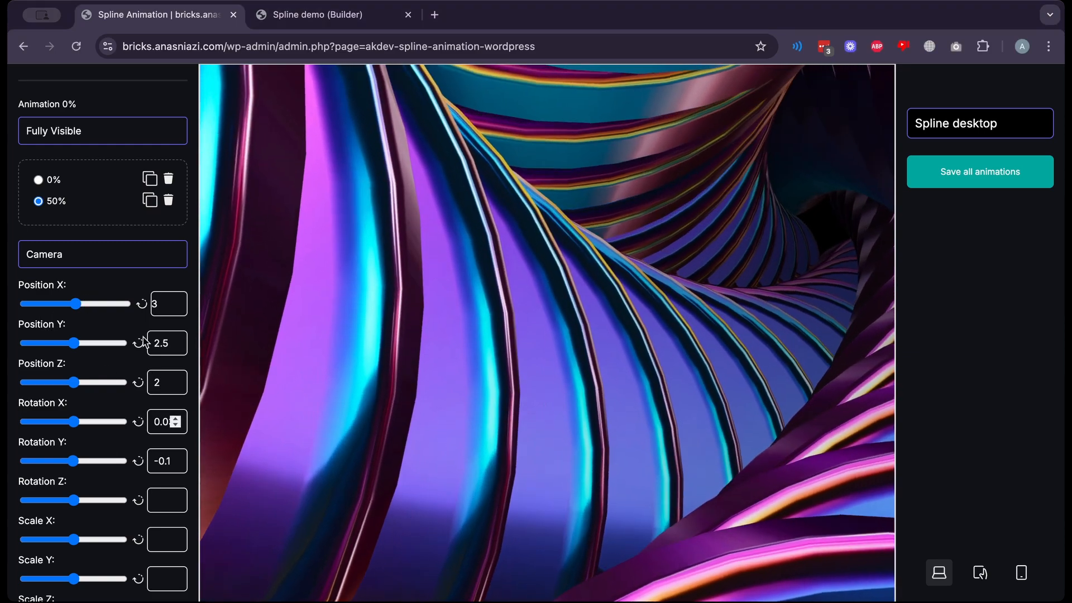
scroll(119, 401, "up", 3)
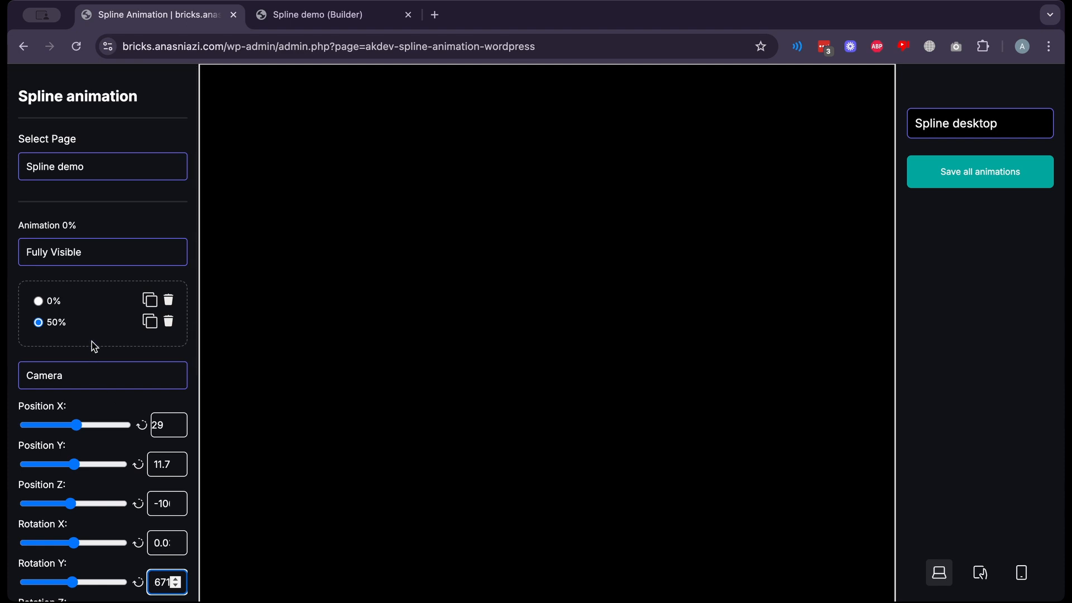
scroll(94, 346, "down", 10)
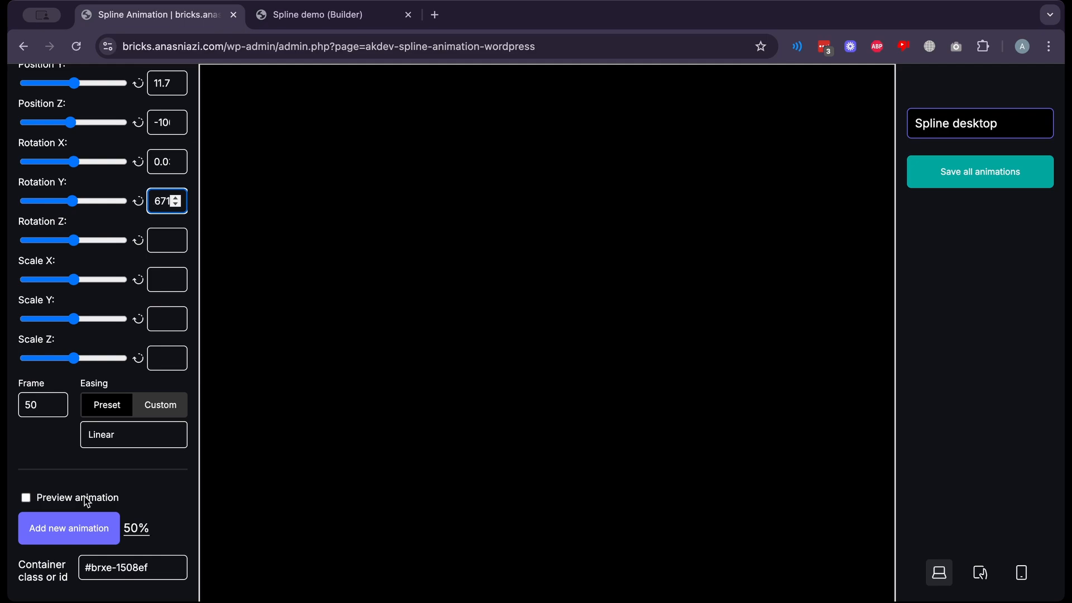
left_click(48, 499)
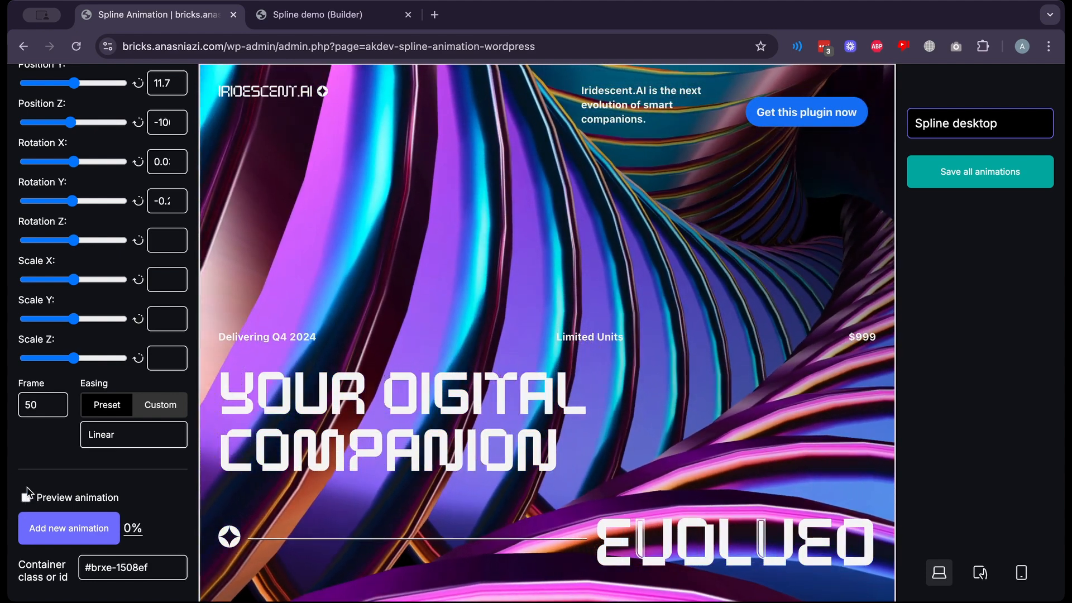
Add a new keyframe at 30% of the page scroll and assign the logo_position layer to it
scroll(28, 494, "up", 5)
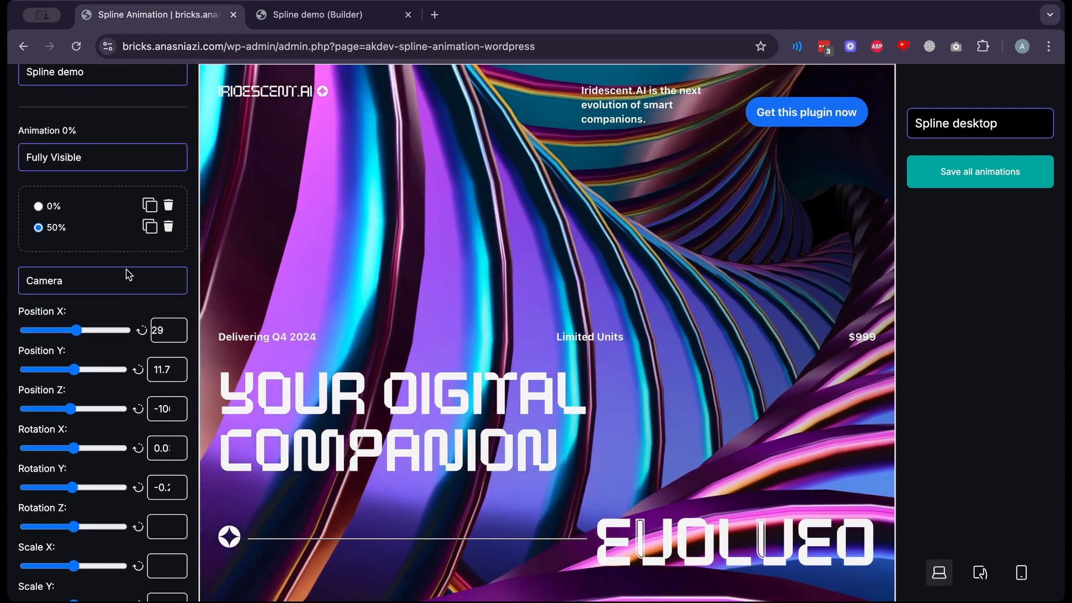
scroll(127, 409, "down", 5)
scroll(545, 312, "down", 4)
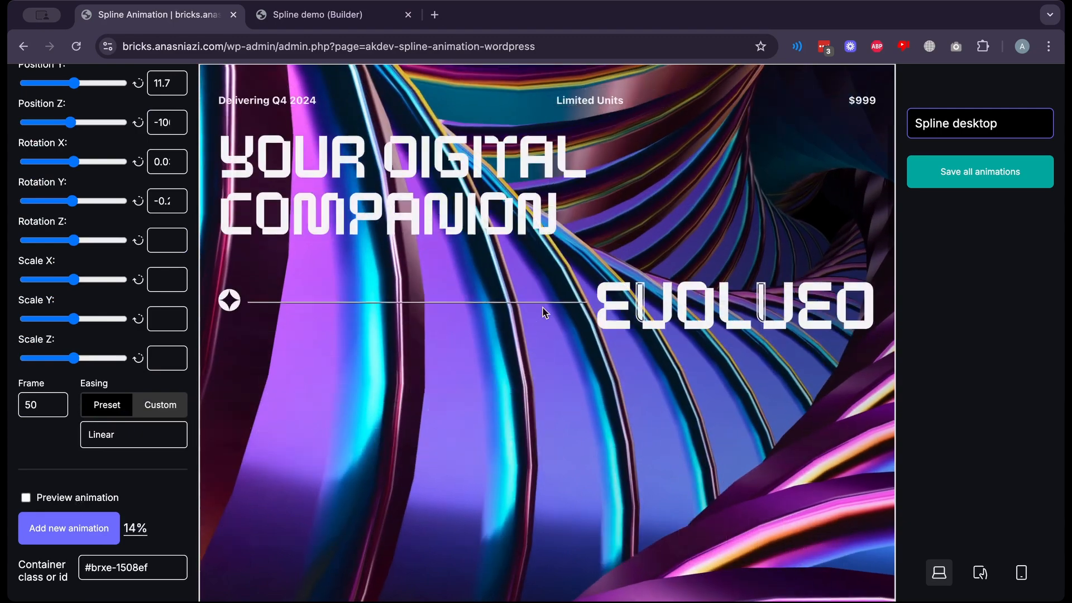
scroll(545, 311, "down", 4)
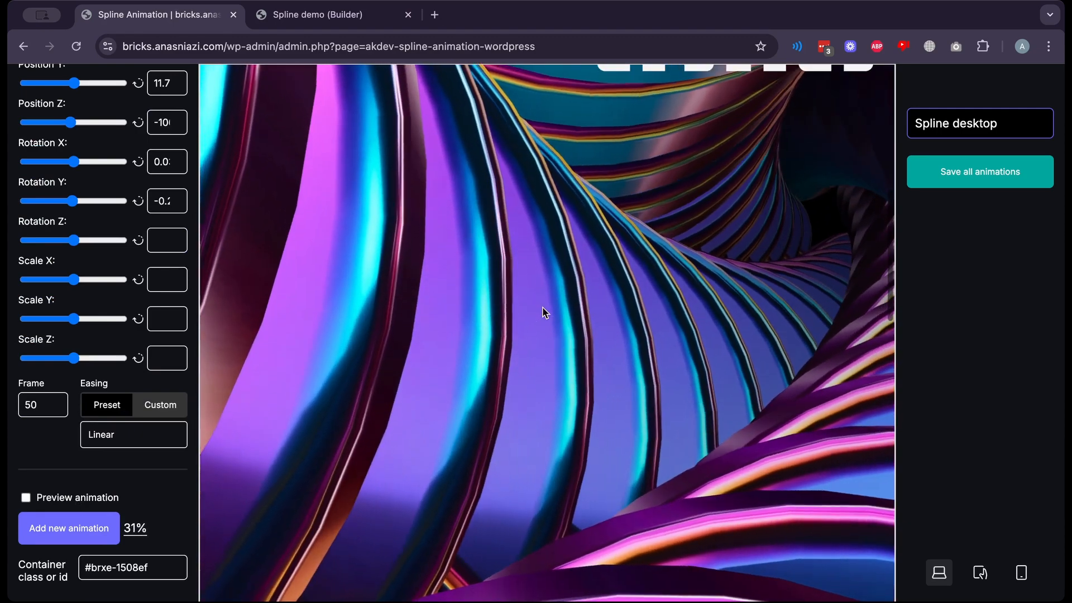
scroll(545, 312, "up", 1)
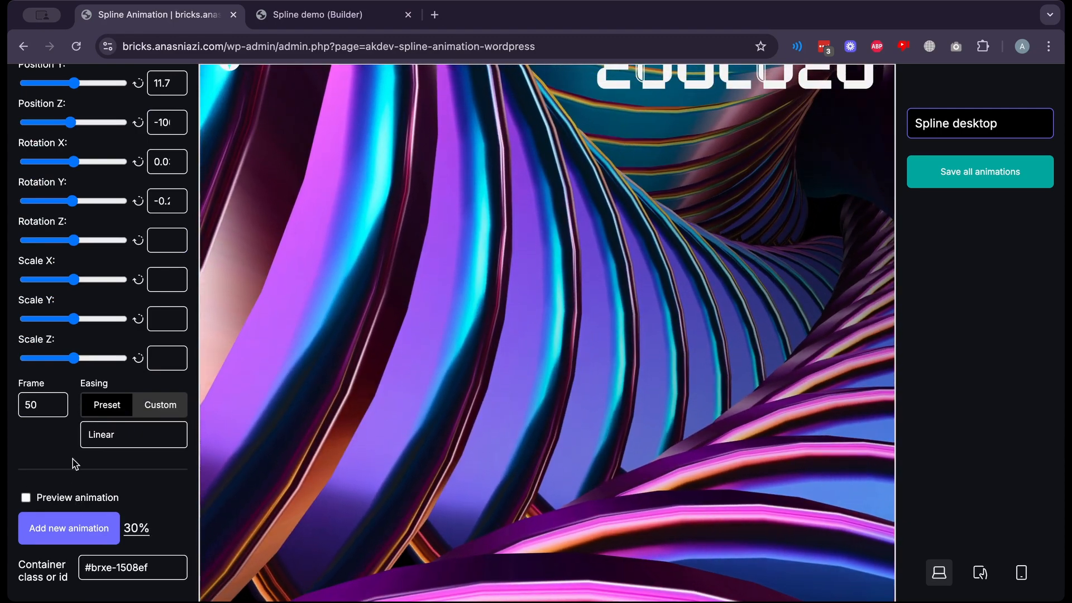
scroll(75, 464, "up", 6)
scroll(65, 371, "down", 5)
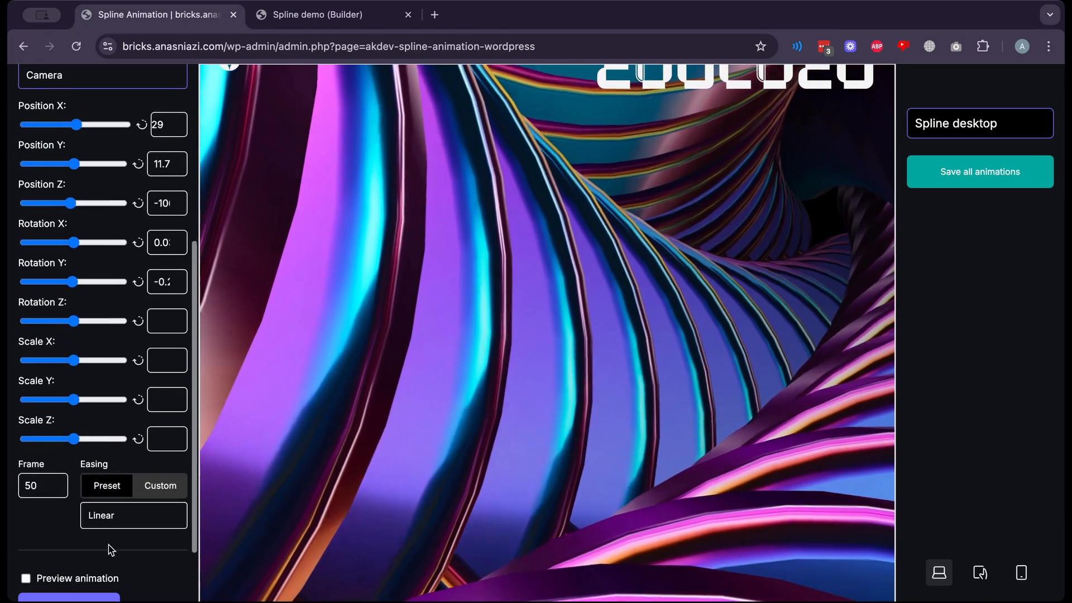
scroll(112, 550, "down", 2)
left_click(88, 534)
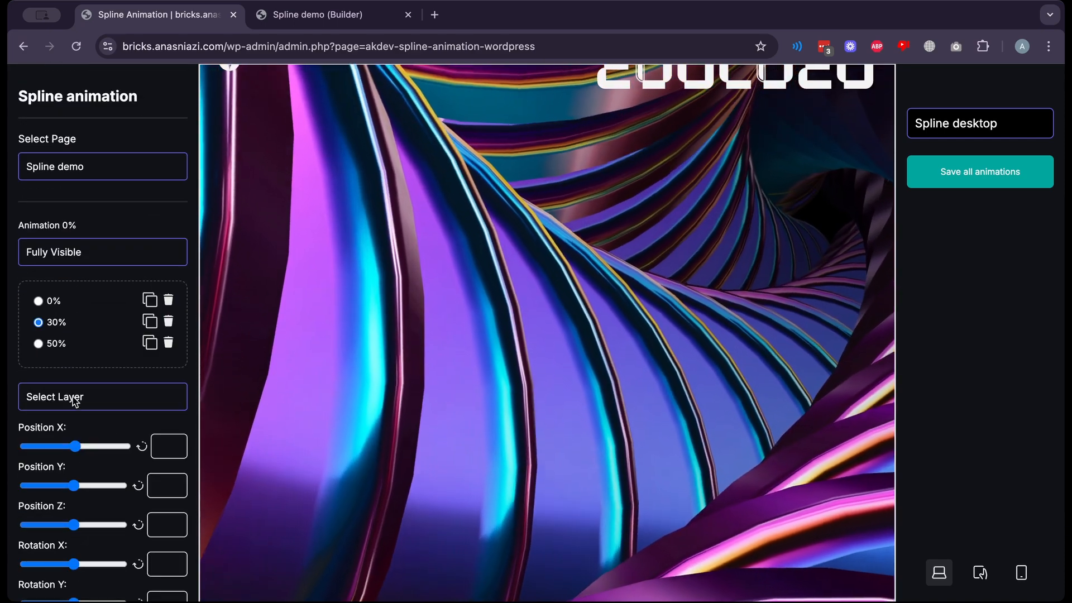
left_click(85, 394)
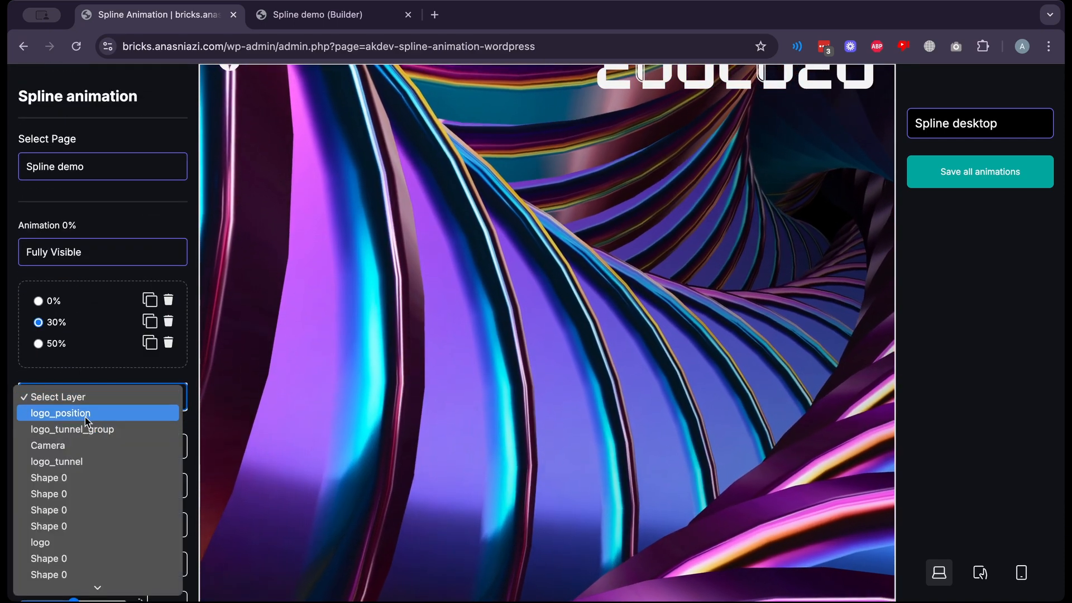
key("Escape")
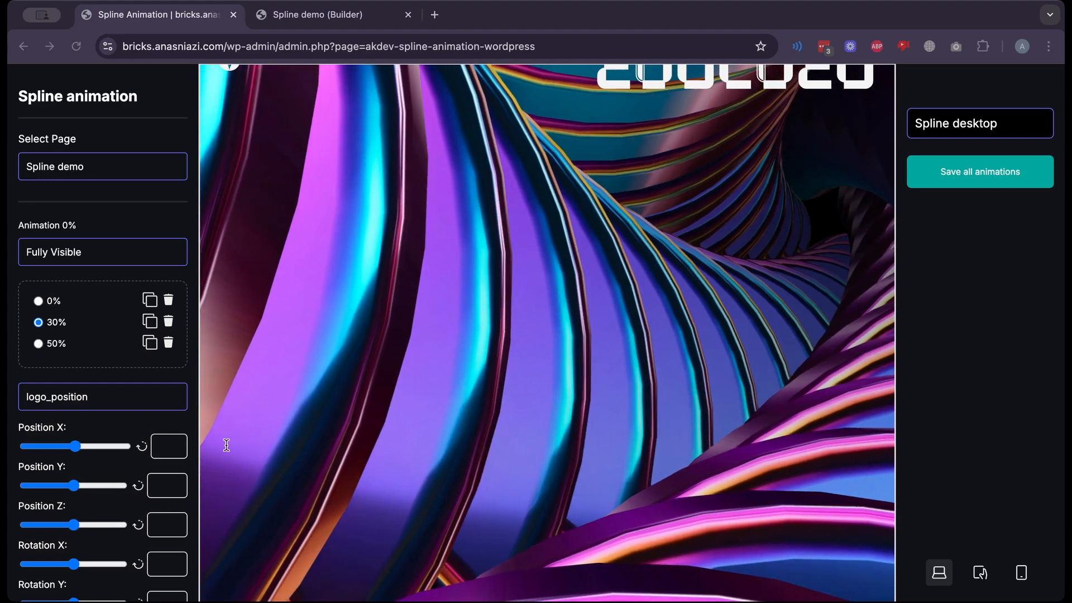
Enter the logo_position layer's Position X and Z, Position Y -76 and Rotation X, Y and Z 0 in the 30% keyframe
key("super+Tab")
left_click(158, 447)
key("super+v")
key("super+Tab")
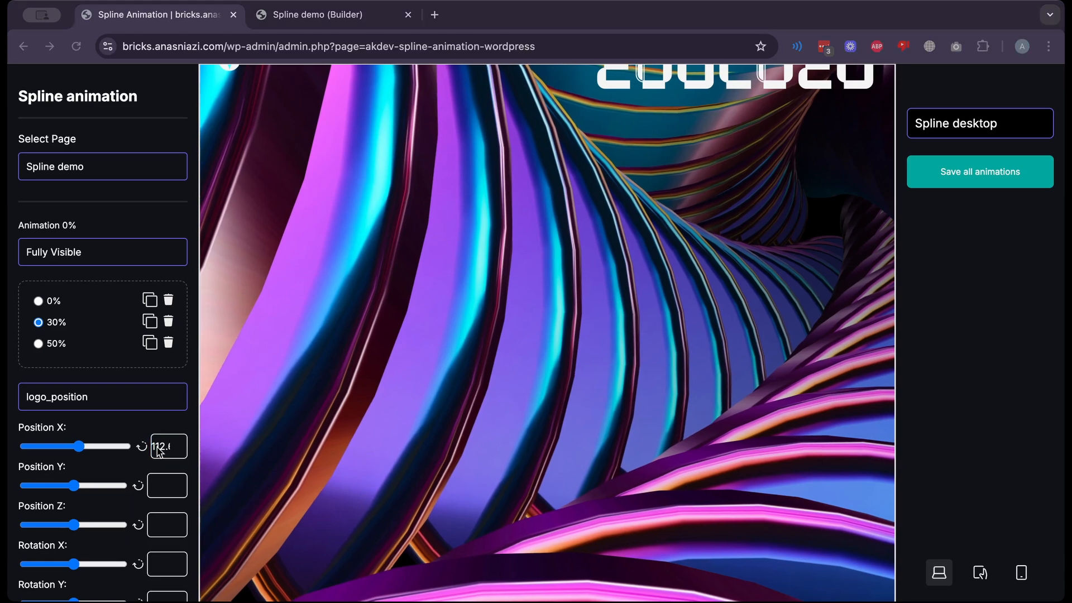
key("super+Tab")
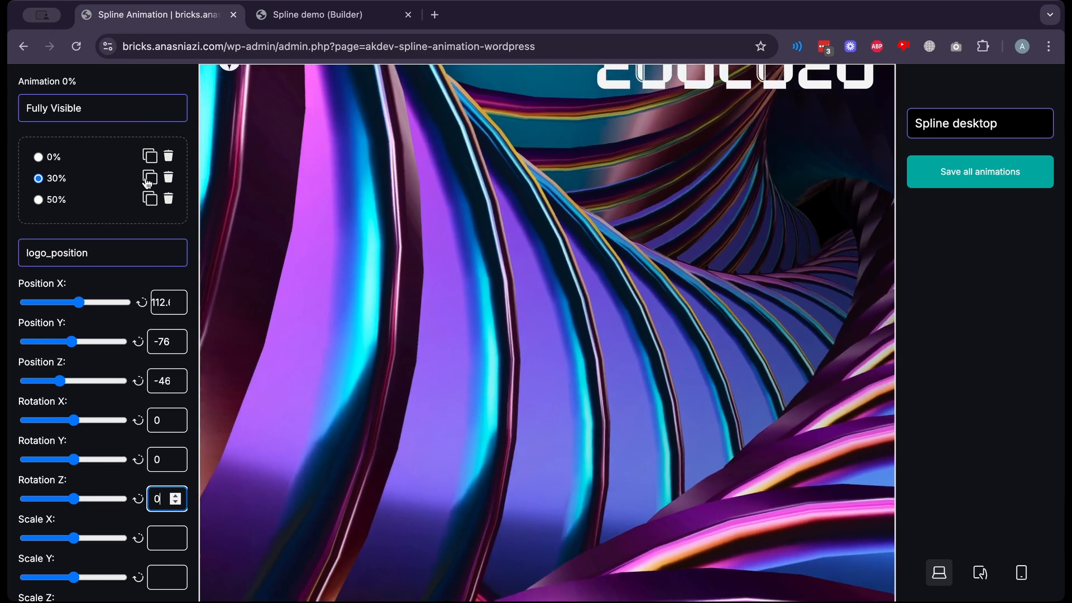
Duplicate the 30% logo_position keyframe and set the copy's frame to 67, where the shipping text section is in view
left_click(148, 178)
left_click(38, 200)
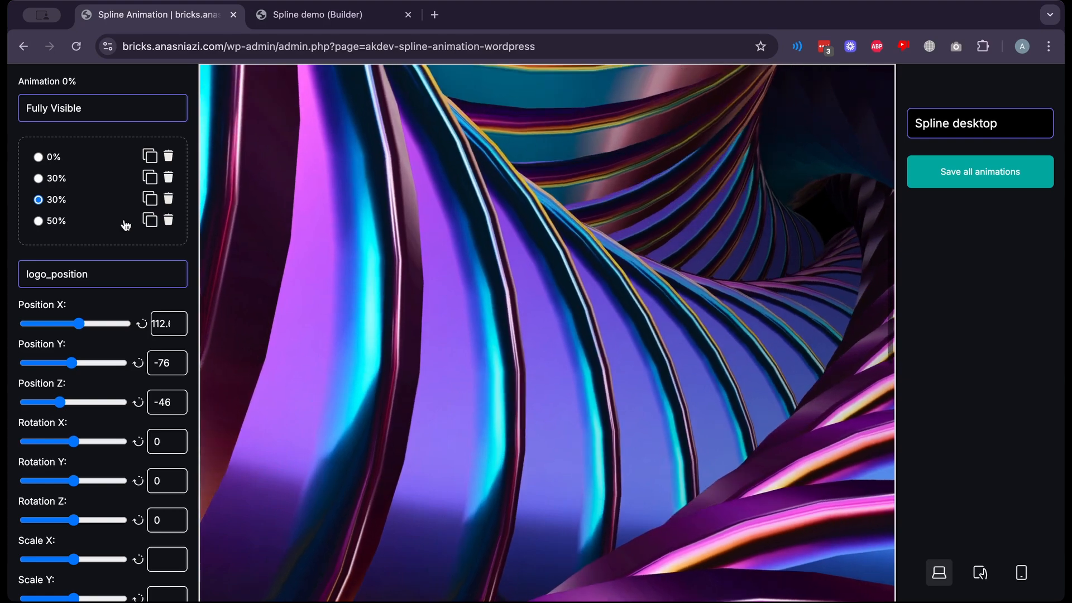
scroll(107, 226, "down", 5)
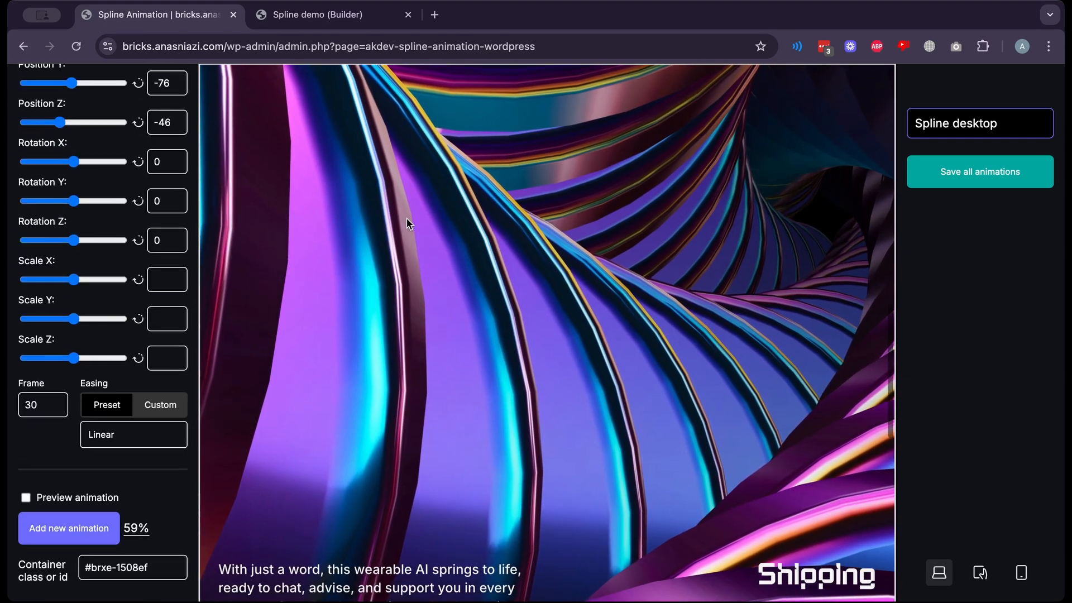
scroll(409, 223, "down", 2)
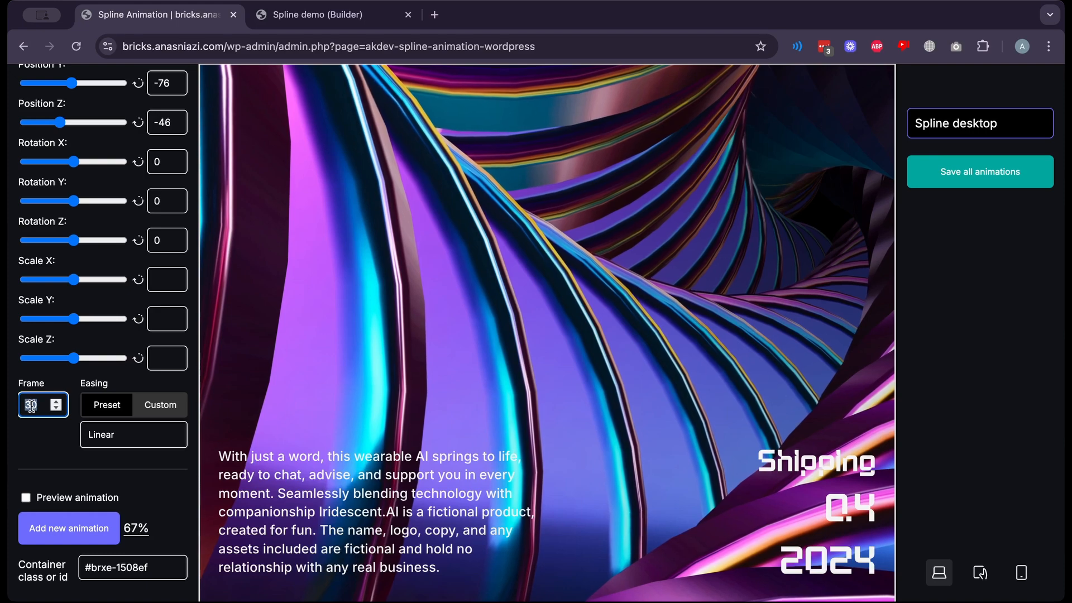
type("7")
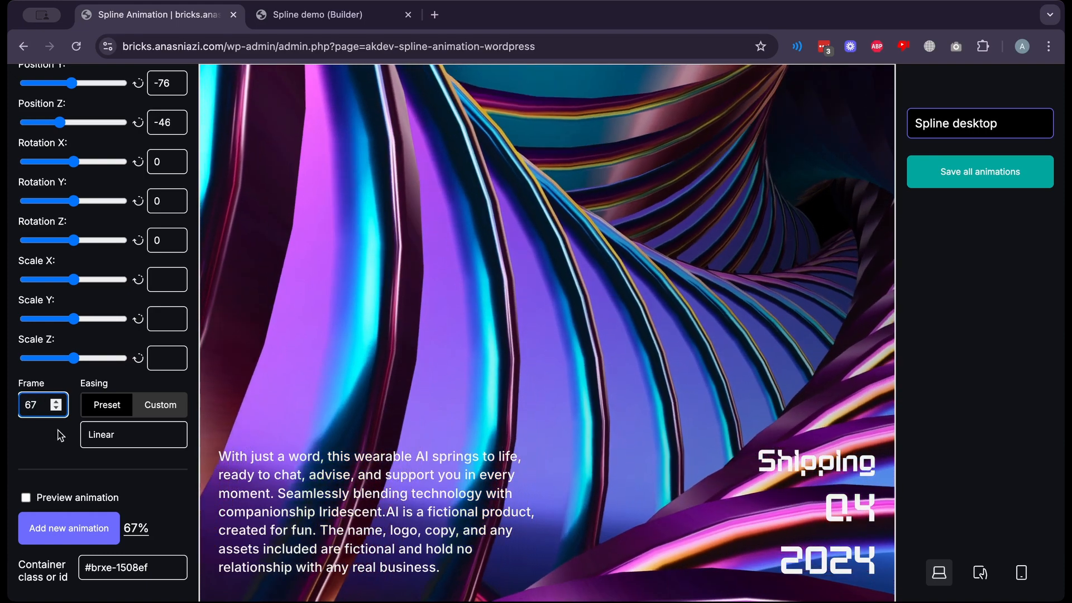
Enter new Position X, Position Y and Rotation X, Y and Z values for logo_position in the 67% keyframe, and preview the scroll animation
scroll(42, 457, "up", 4)
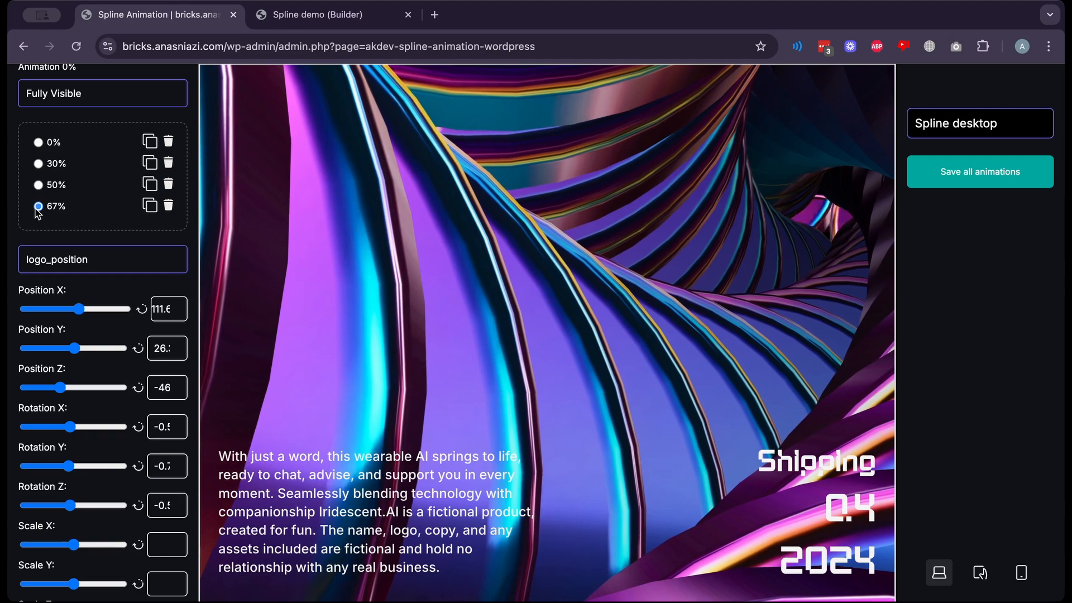
key("Up")
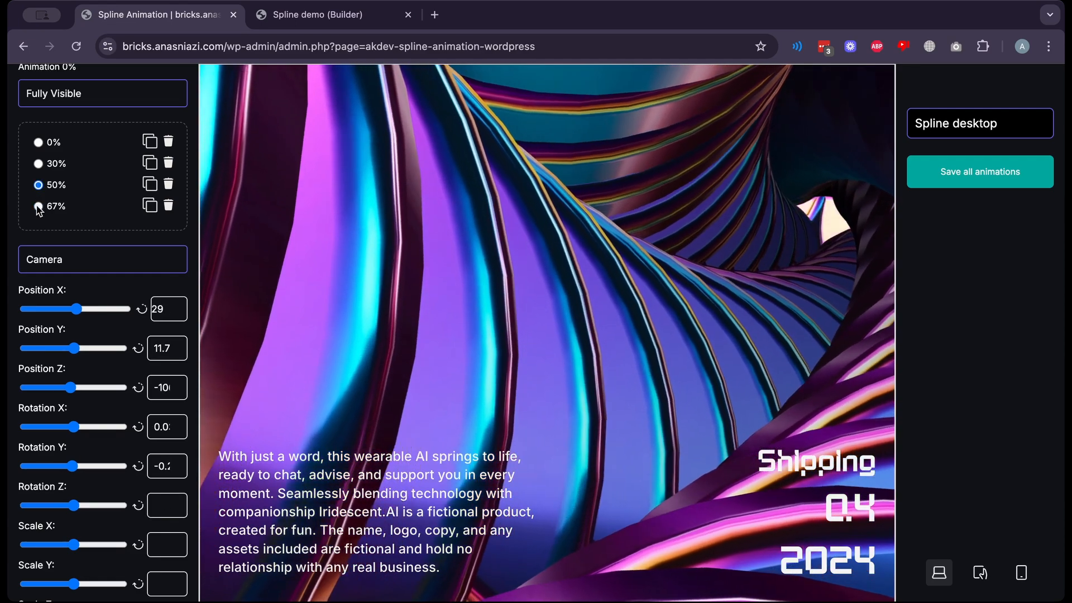
left_click(38, 206)
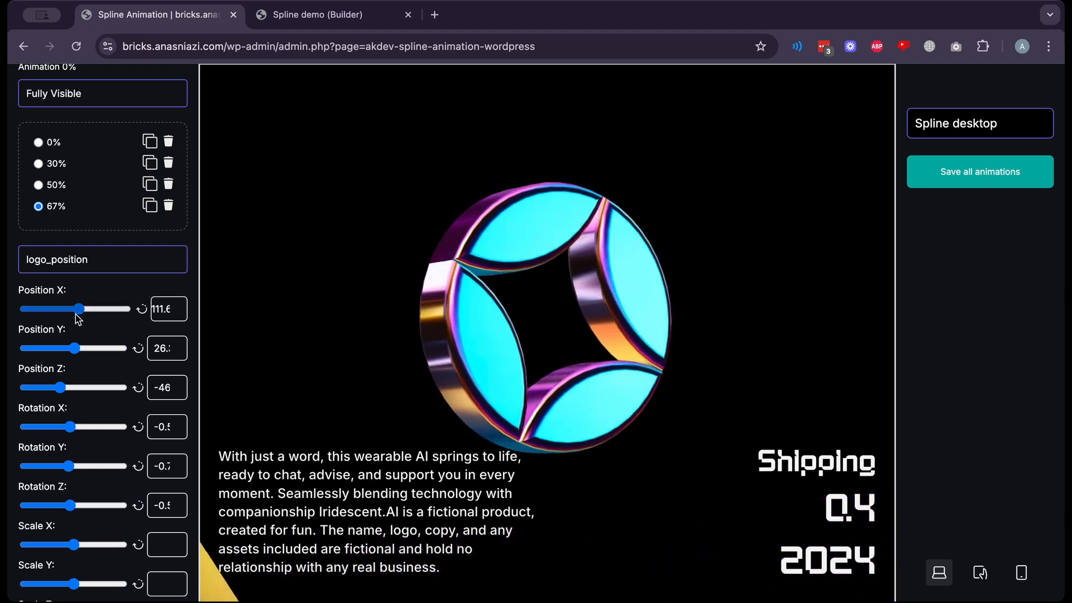
scroll(88, 391, "down", 5)
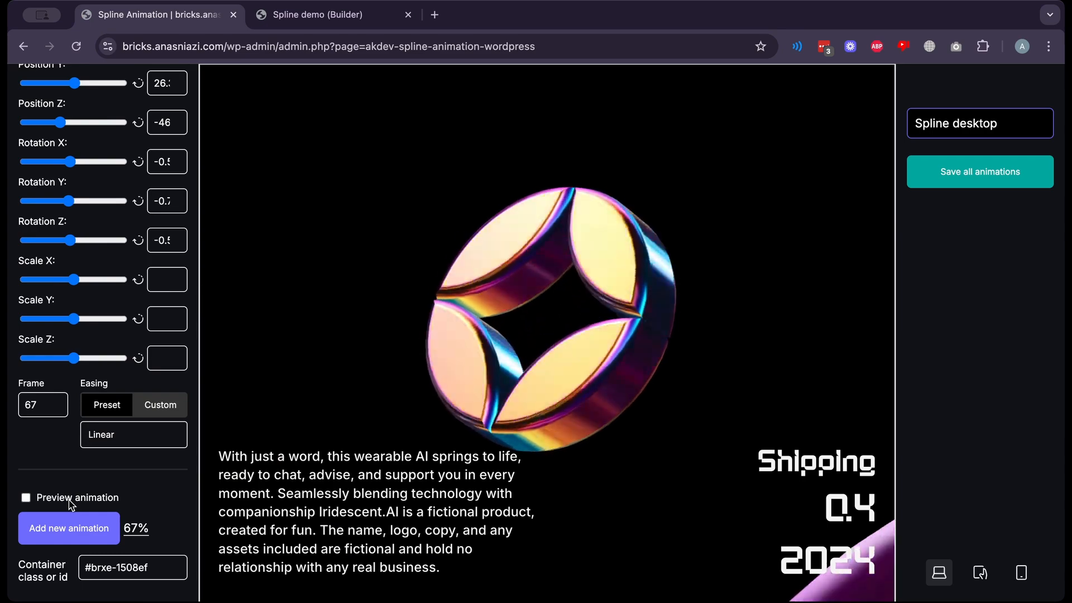
left_click(72, 500)
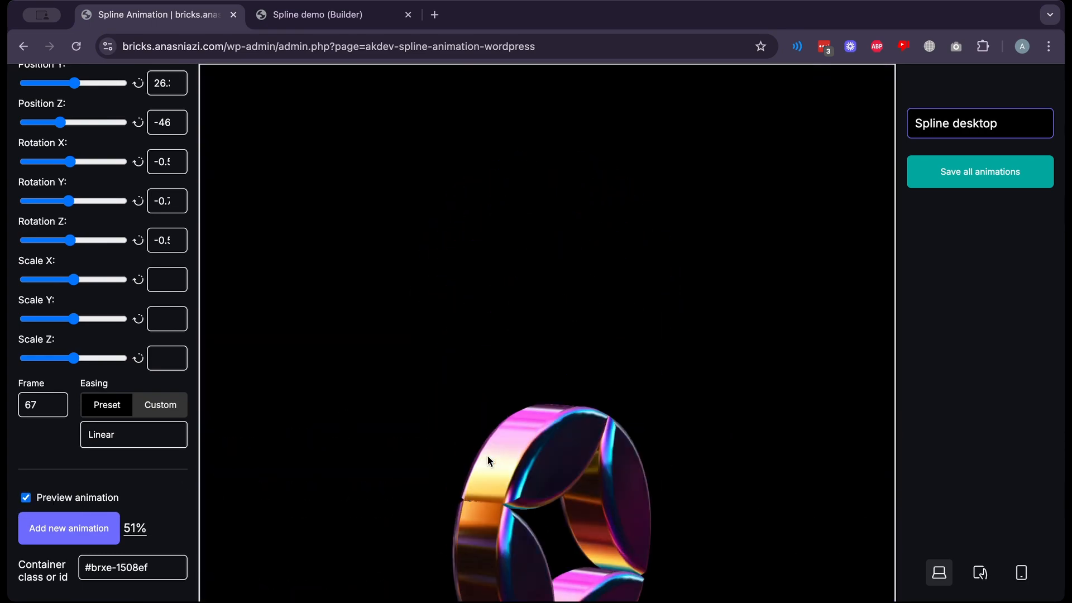
Examine how the camera and logo animate across the full page scroll in the animation editor's preview
scroll(487, 457, "down", 10)
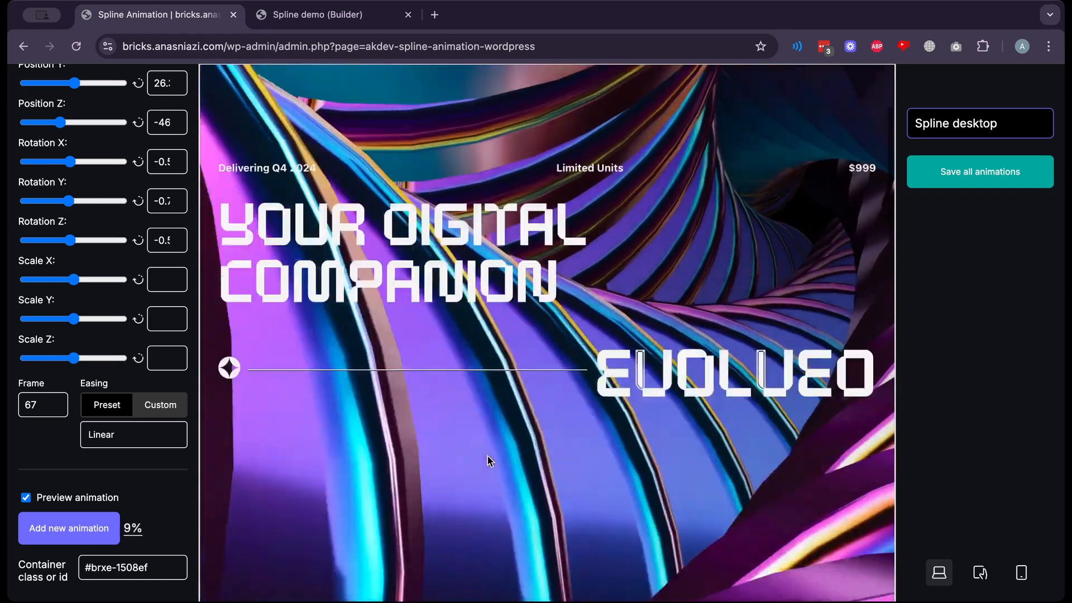
scroll(487, 461, "down", 4)
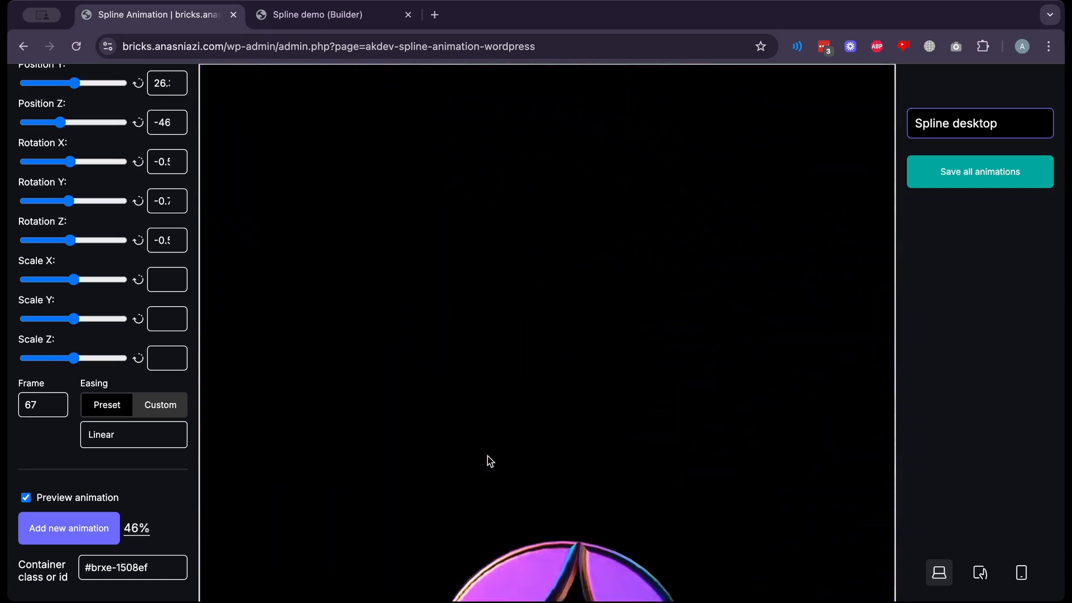
scroll(487, 461, "down", 8)
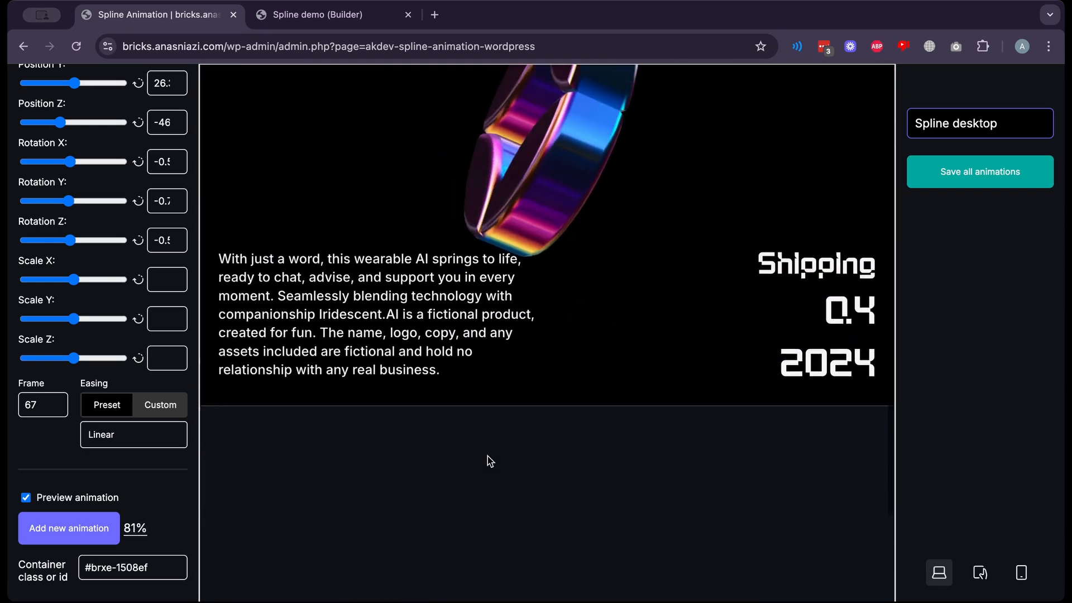
scroll(487, 457, "up", 20)
scroll(487, 455, "down", 18)
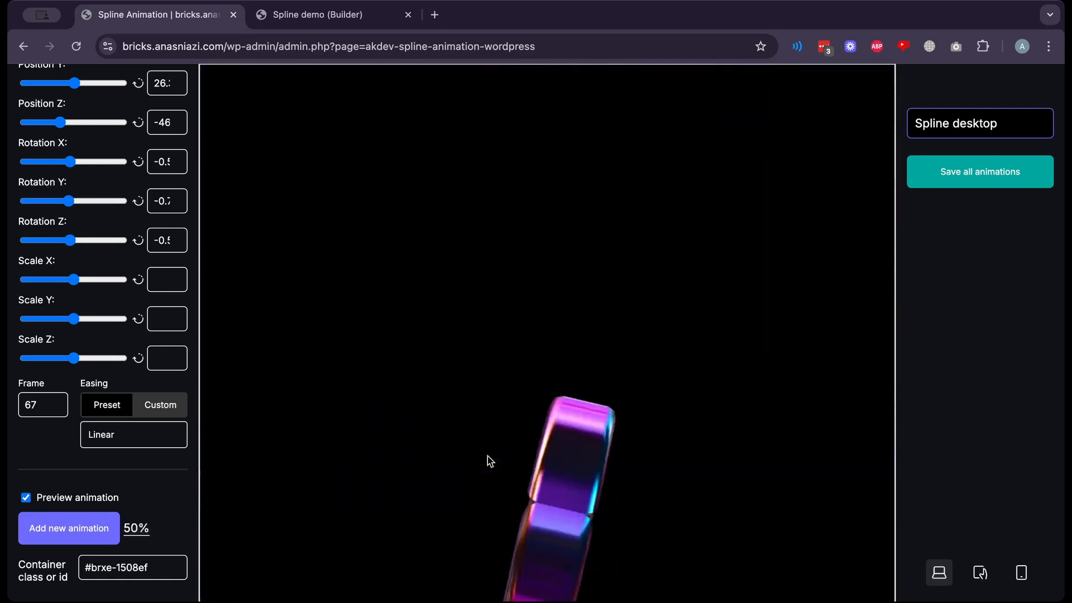
scroll(489, 461, "down", 2)
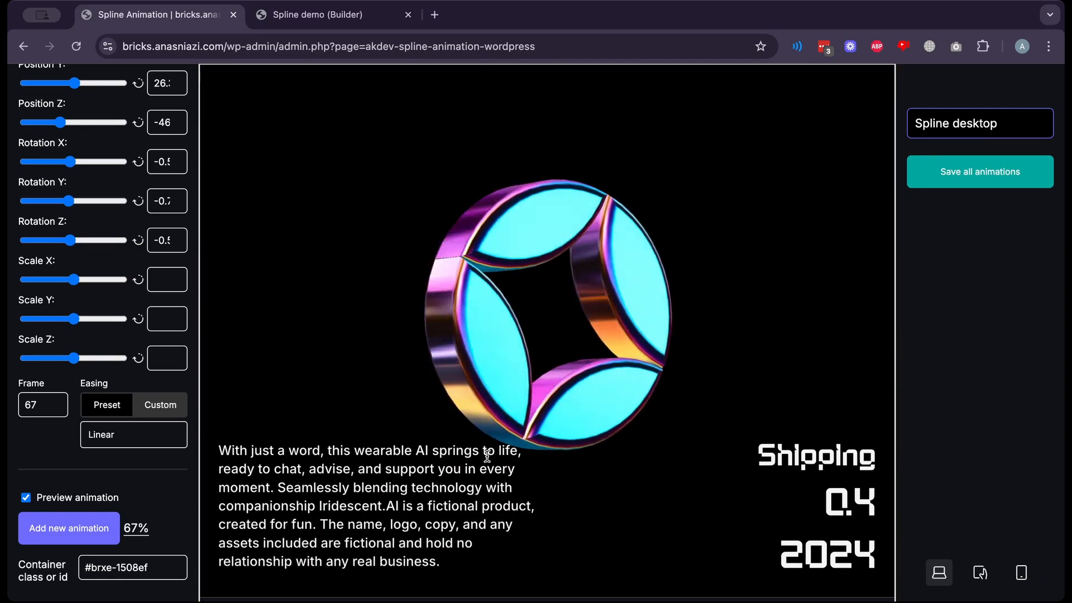
scroll(587, 398, "down", 10)
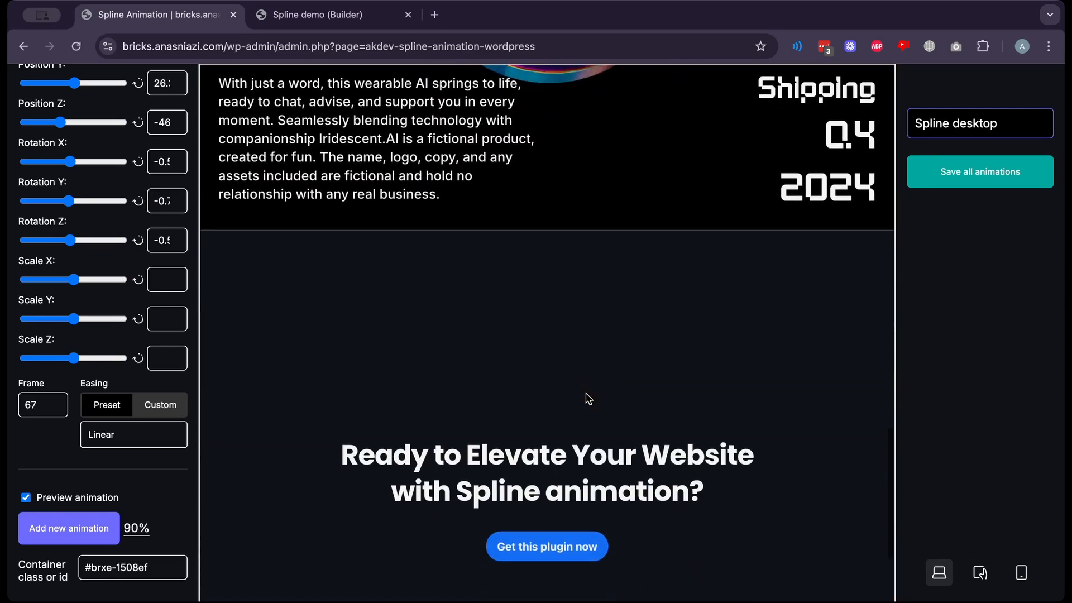
scroll(588, 398, "up", 20)
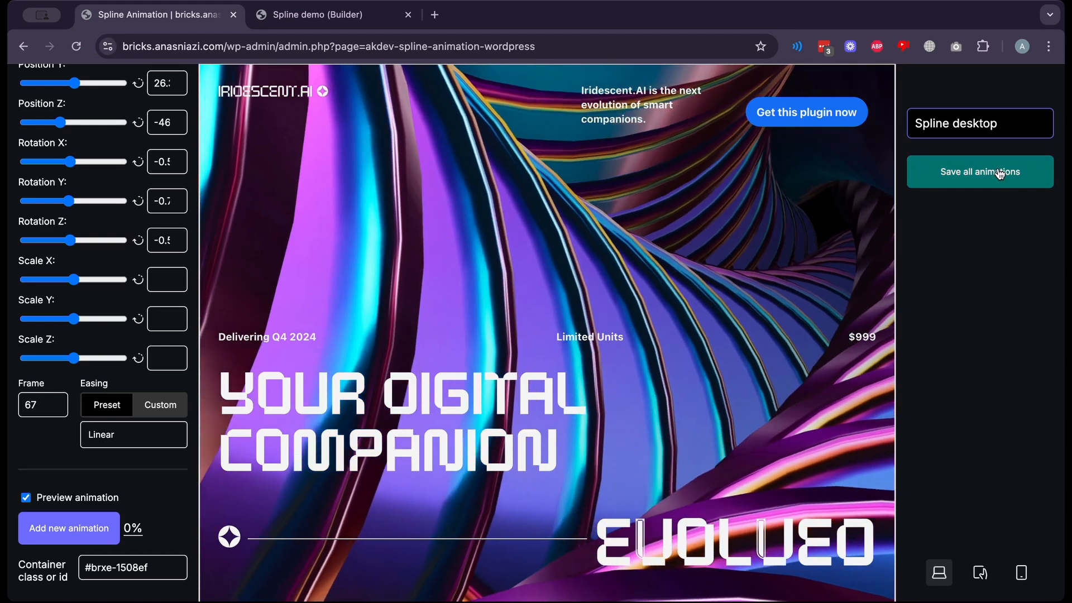
Save all animations and open the Spline demo page's front-end preview from the Bricks builder
left_click(999, 174)
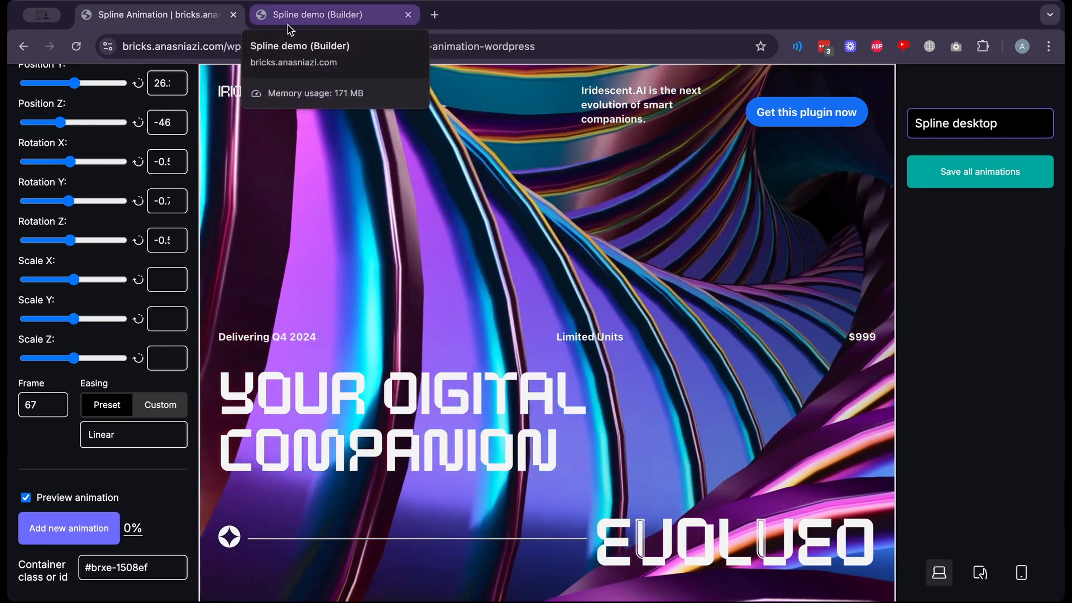
left_click(289, 16)
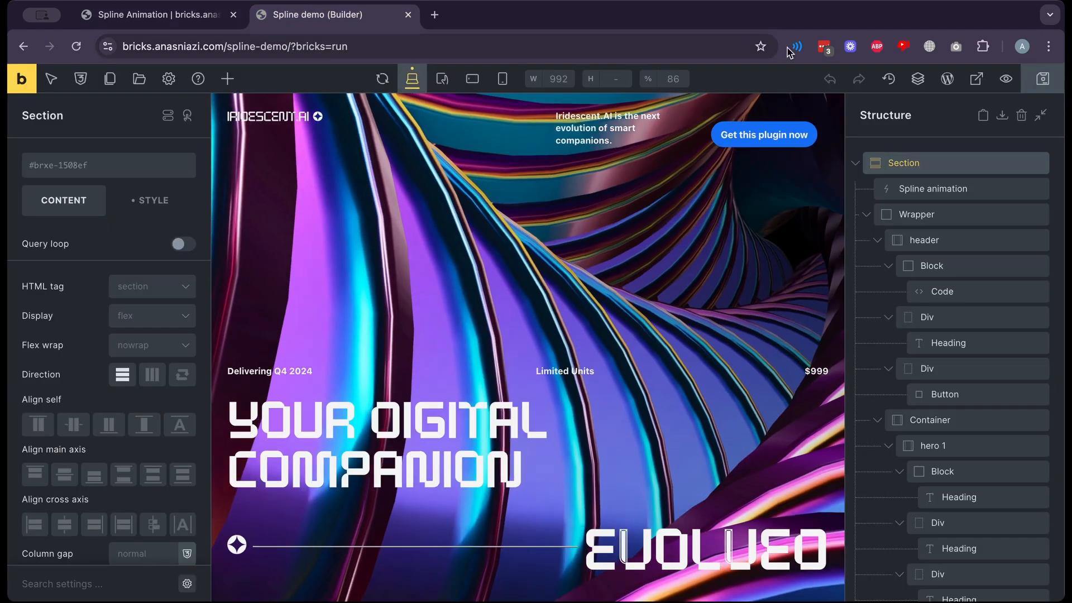
left_click(976, 79)
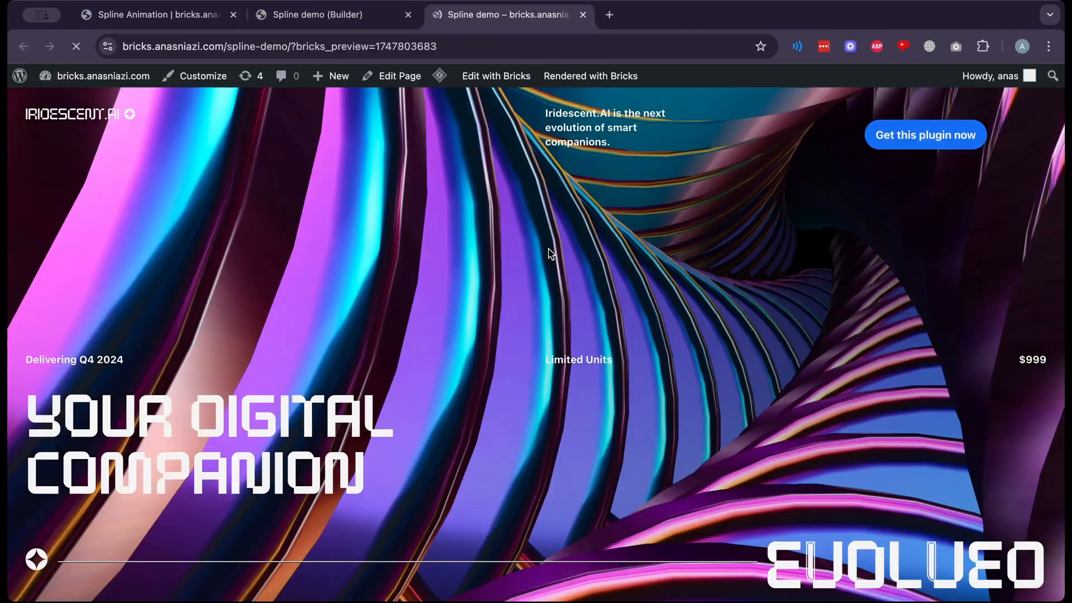
Examine the scroll animation on the front-end page, checking the logo's motion and where it settles near the shipping text
scroll(436, 164, "down", 10)
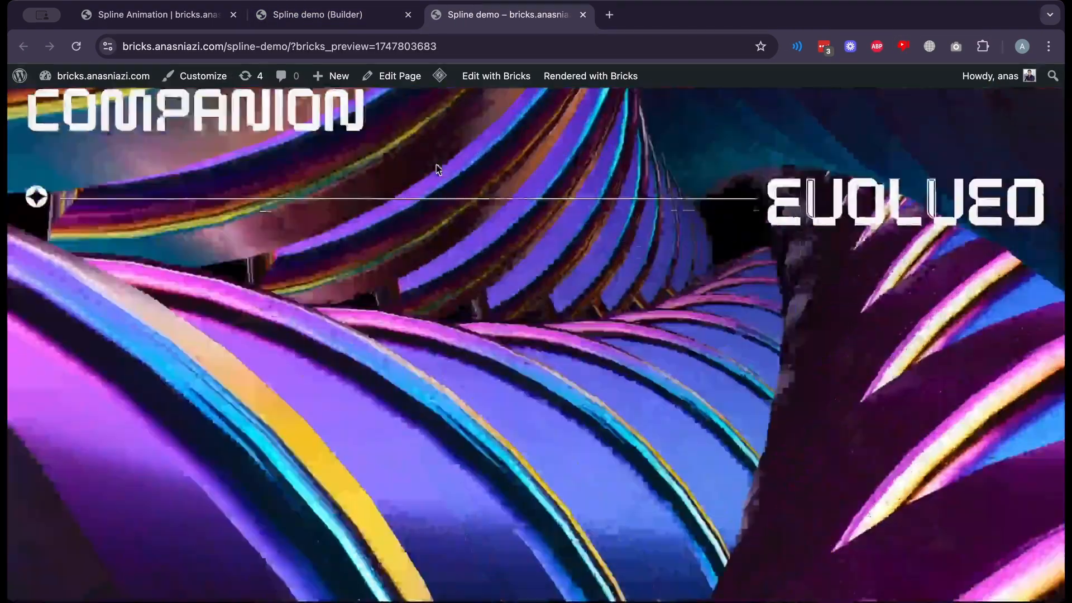
scroll(438, 169, "down", 5)
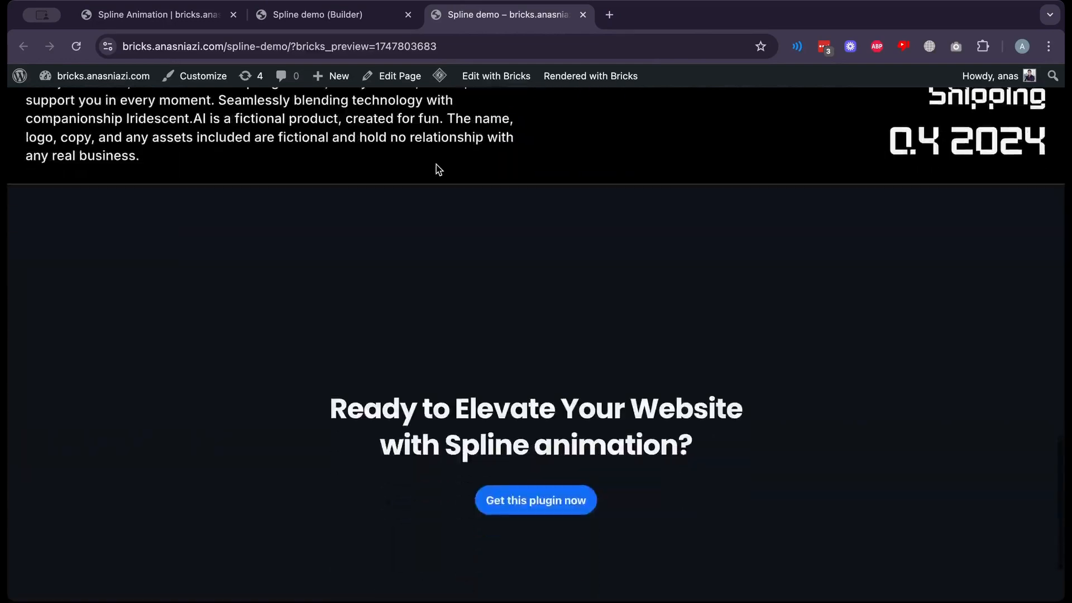
scroll(438, 168, "up", 15)
scroll(437, 169, "down", 15)
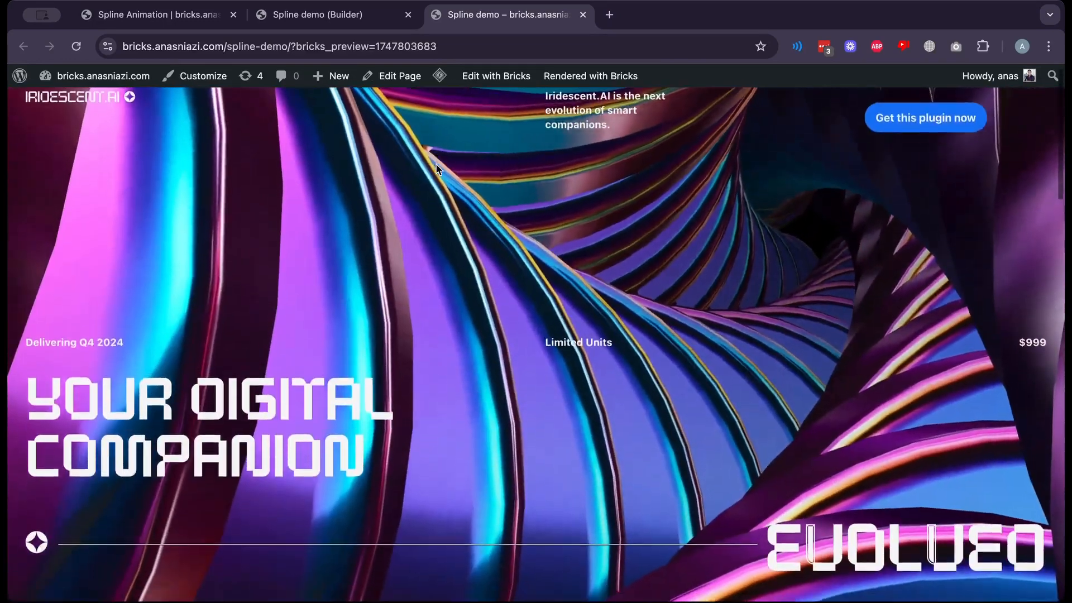
scroll(438, 169, "up", 15)
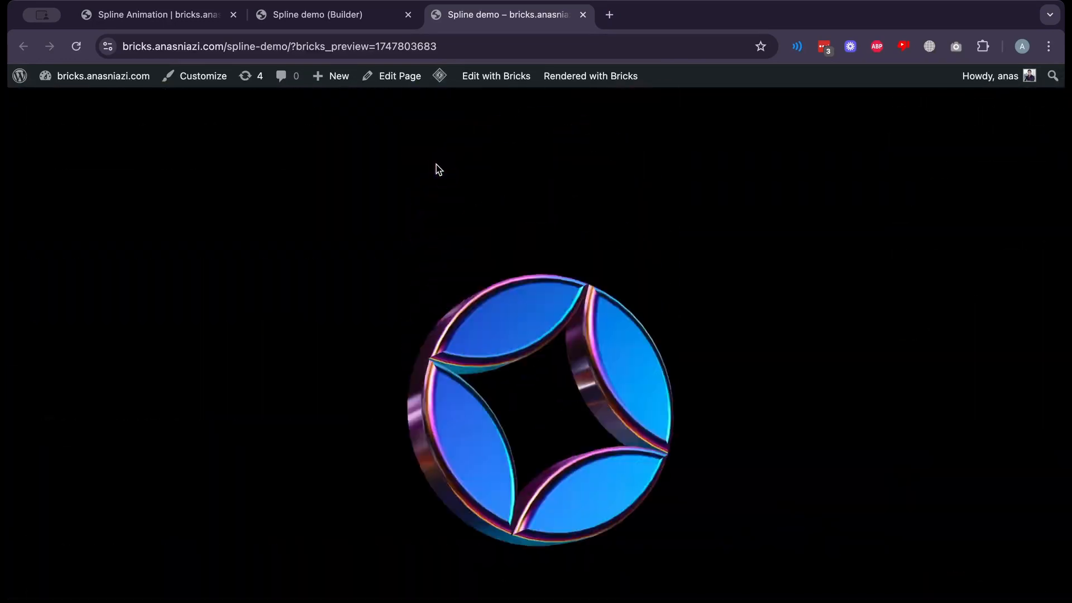
scroll(438, 169, "down", 4)
scroll(437, 164, "down", 4)
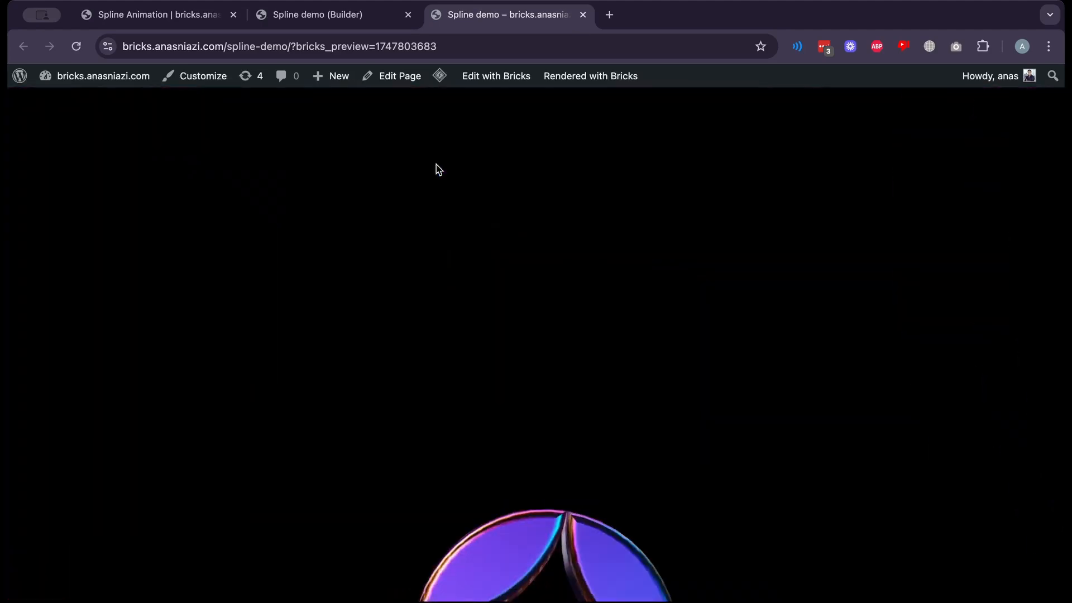
scroll(438, 169, "down", 5)
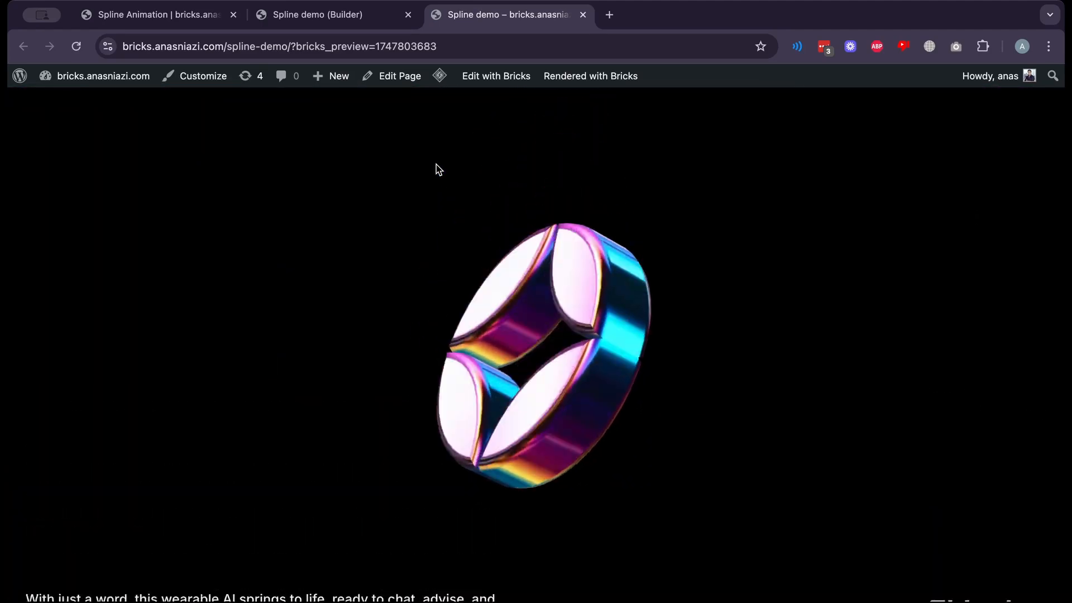
scroll(438, 169, "up", 10)
scroll(438, 169, "down", 5)
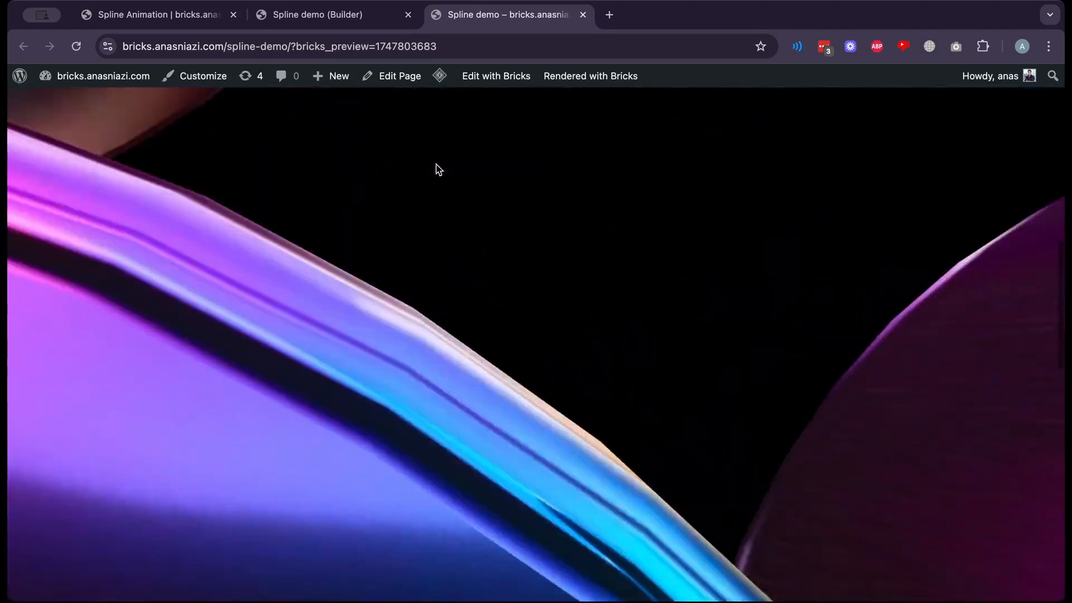
scroll(438, 169, "down", 4)
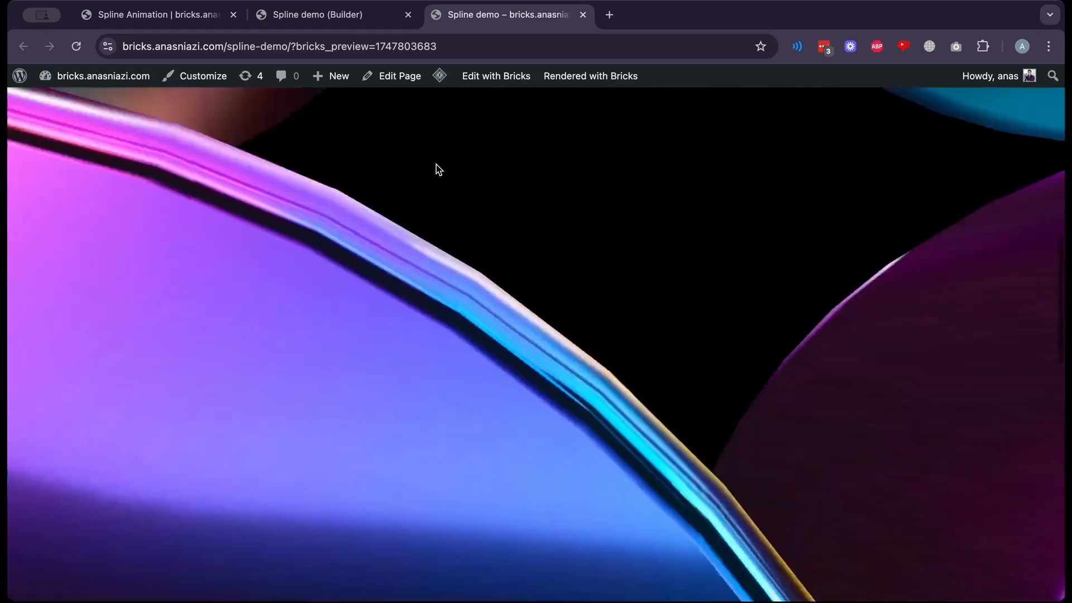
scroll(439, 169, "up", 6)
scroll(438, 169, "down", 3)
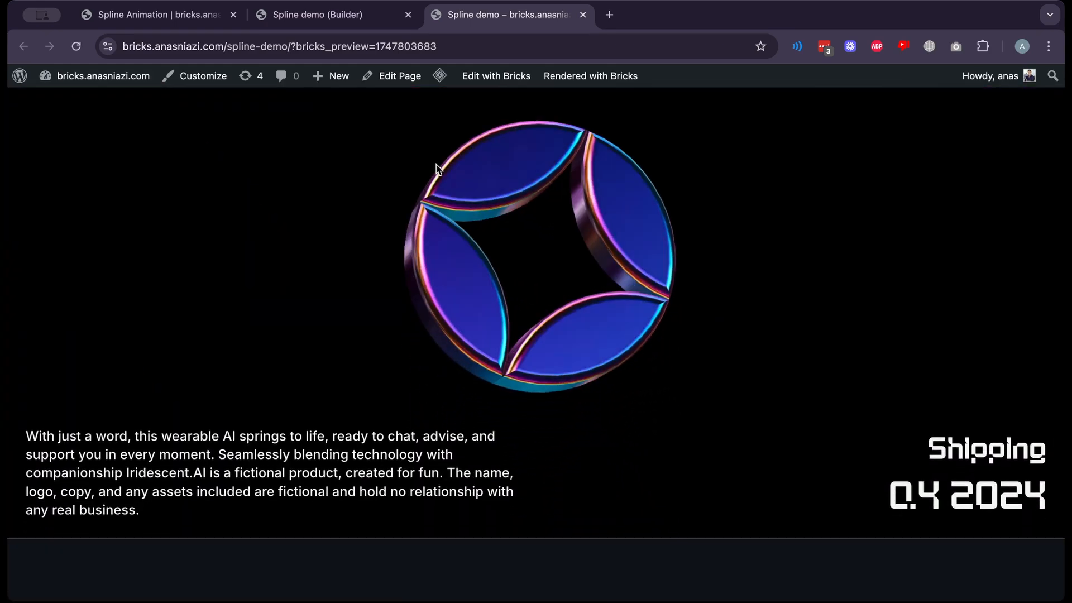
scroll(438, 169, "up", 2)
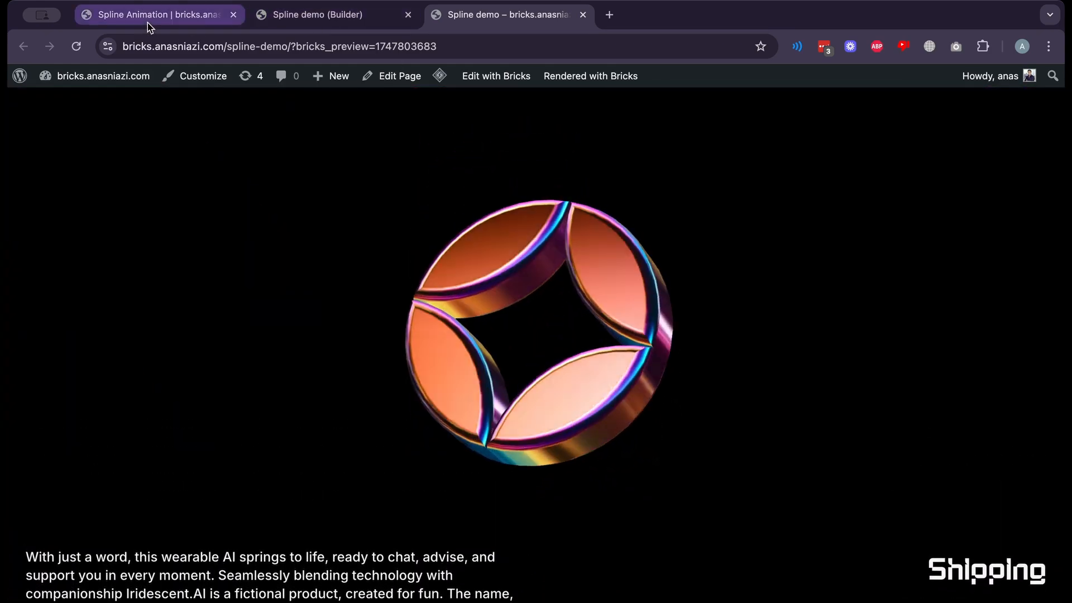
Return to the Spline Animation editor, set the last logo_position keyframe's frame to 60, check the preview and save all animations
left_click(150, 17)
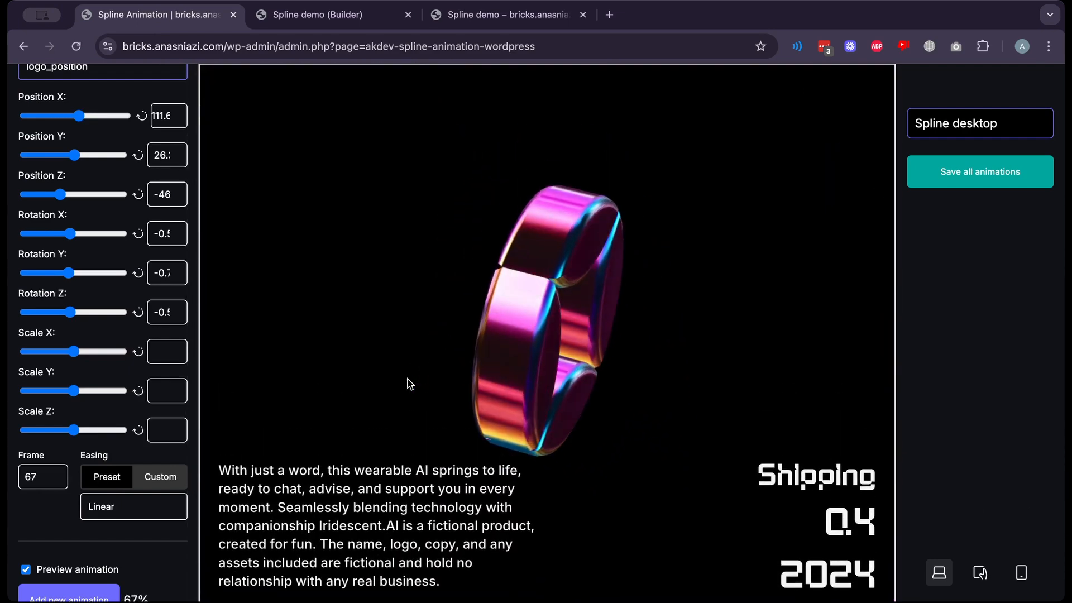
scroll(160, 420, "down", 2)
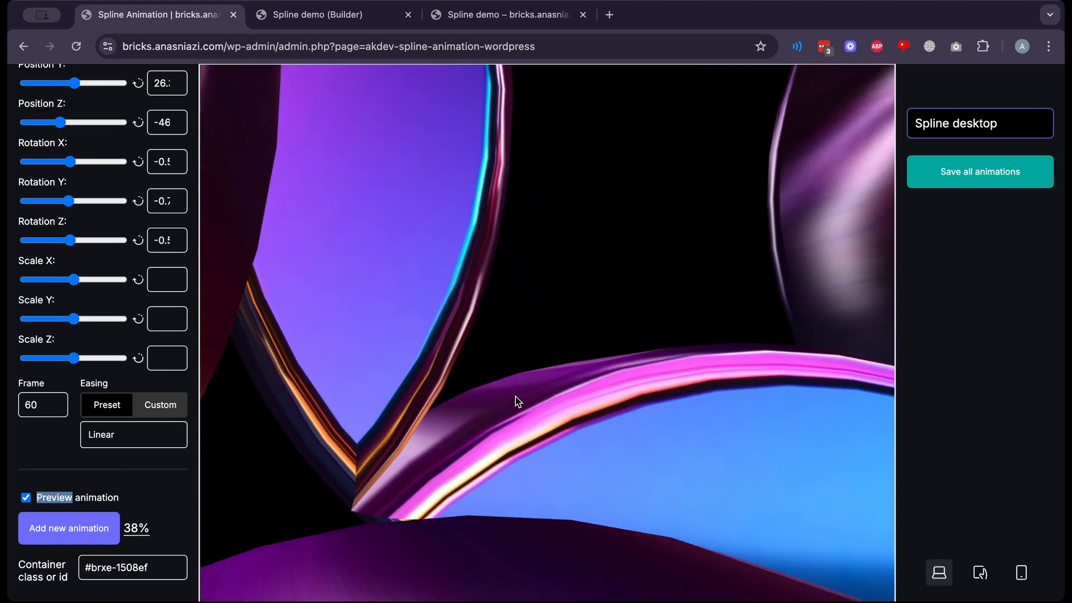
scroll(545, 330, "down", 5)
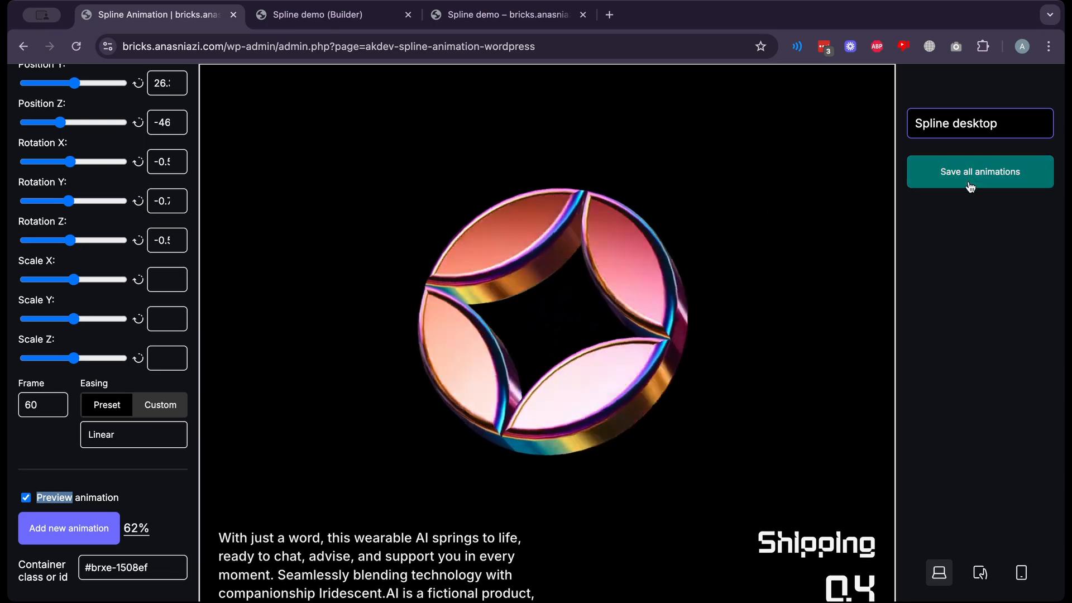
Reload the front-end Spline demo page and examine the updated logo animation from the hero to the closing section
left_click(491, 18)
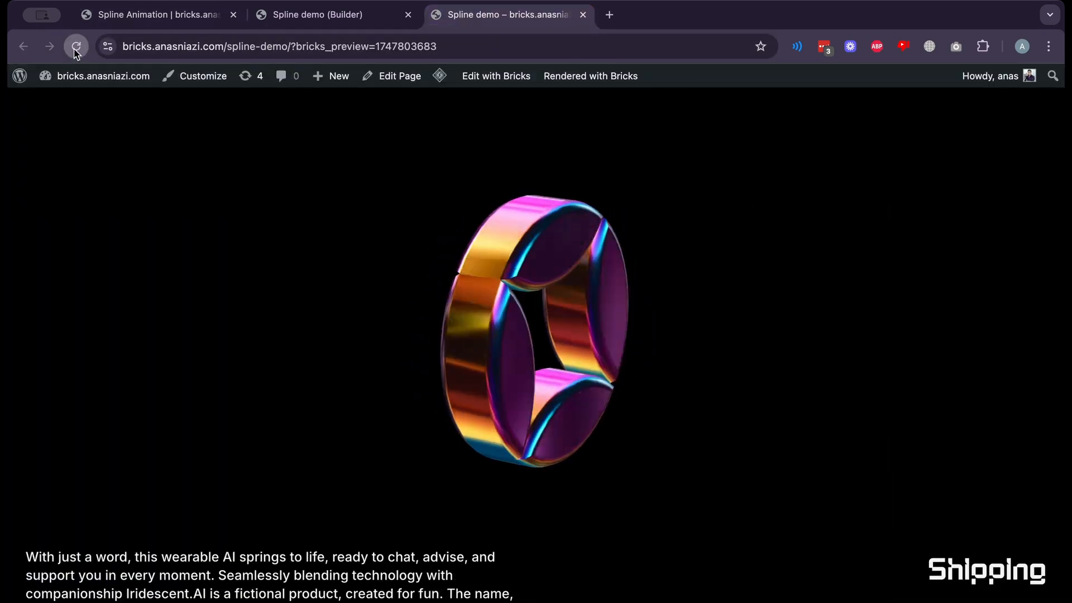
scroll(248, 258, "up", 2)
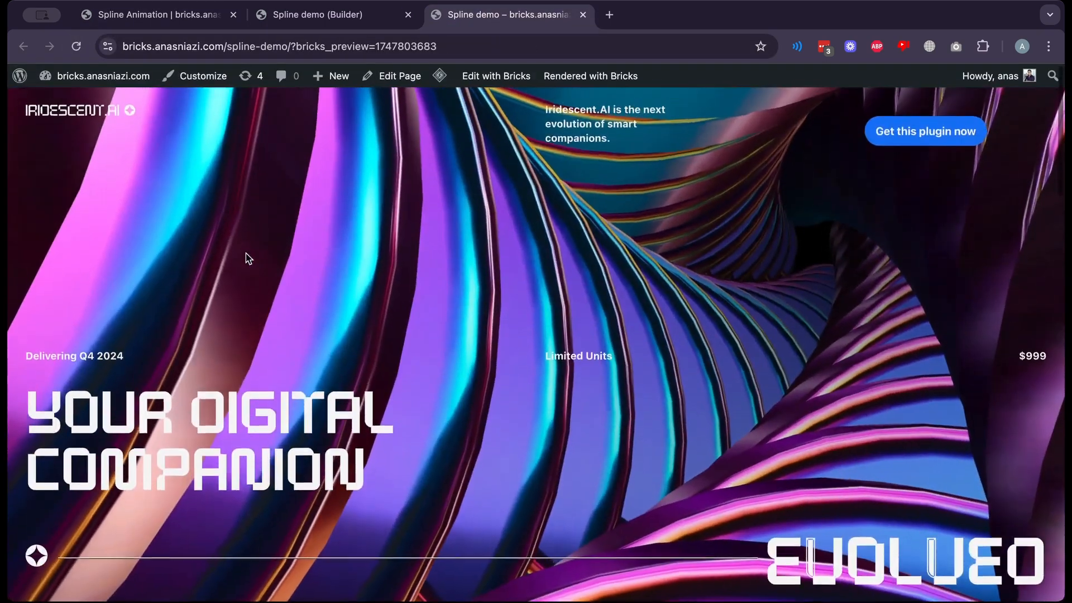
scroll(248, 257, "down", 10)
scroll(249, 258, "down", 10)
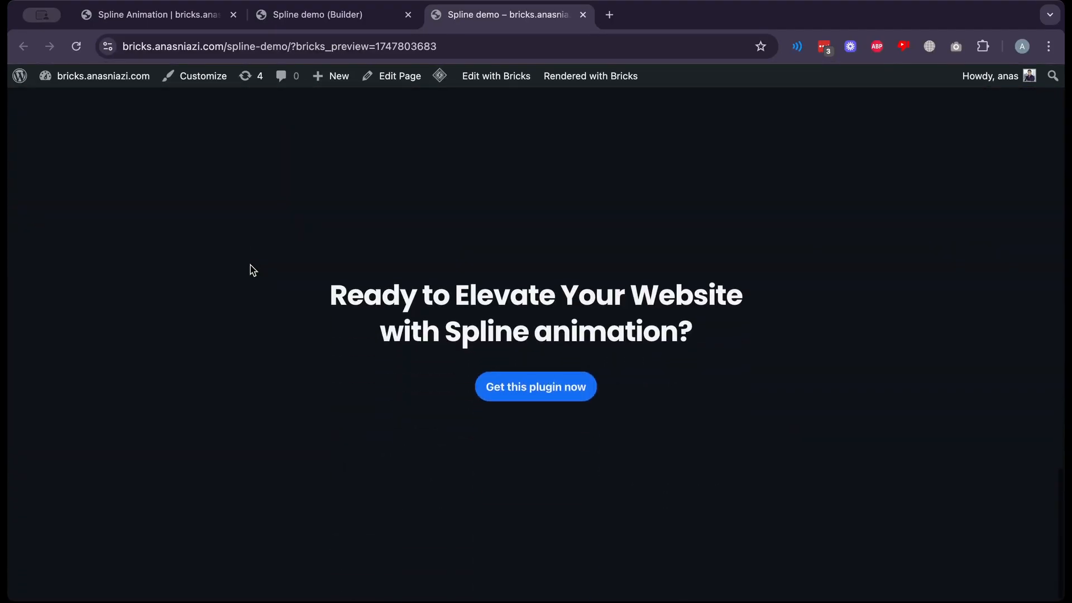
scroll(210, 191, "up", 15)
scroll(209, 187, "up", 1)
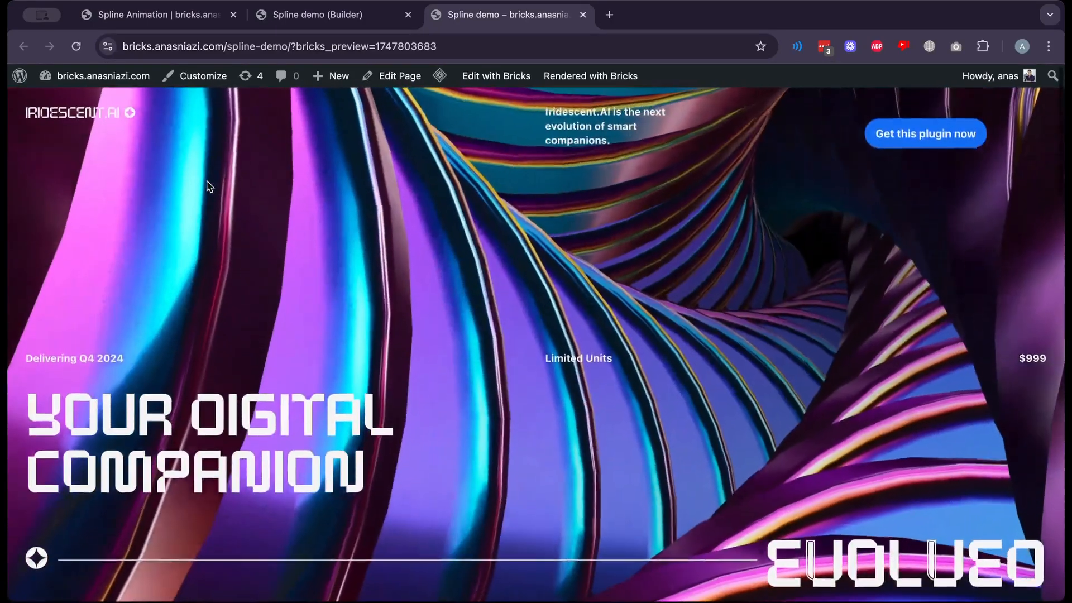